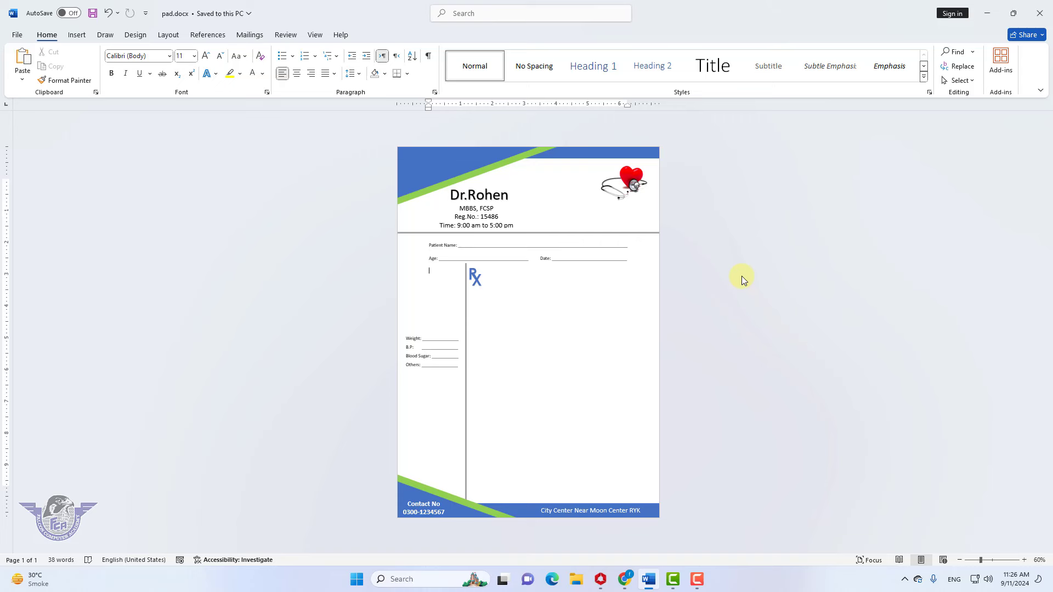
# Click into the pad.docx prescription pad and bring up the File backstage Home page
pyautogui.click(422, 271)
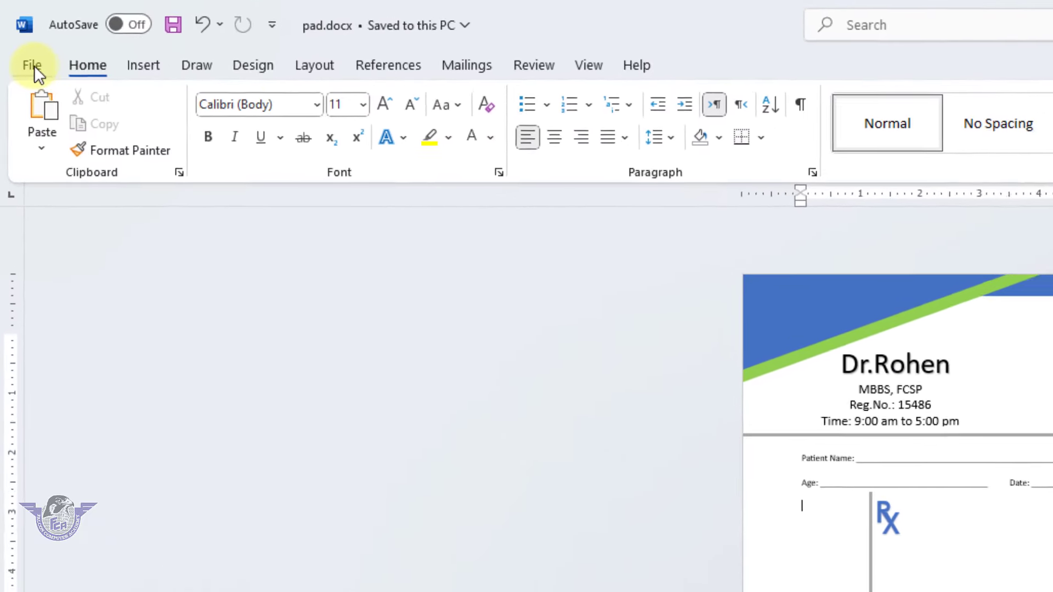
pyautogui.click(33, 67)
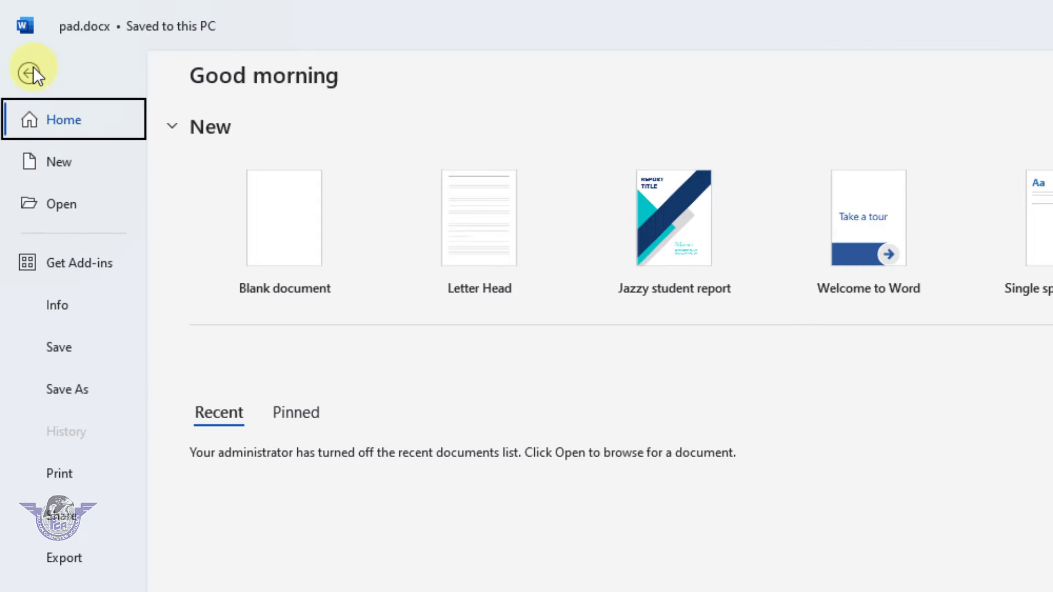
# Create a blank document with 0 pt spacing after, A4 paper size and Normal margins
pyautogui.click(66, 159)
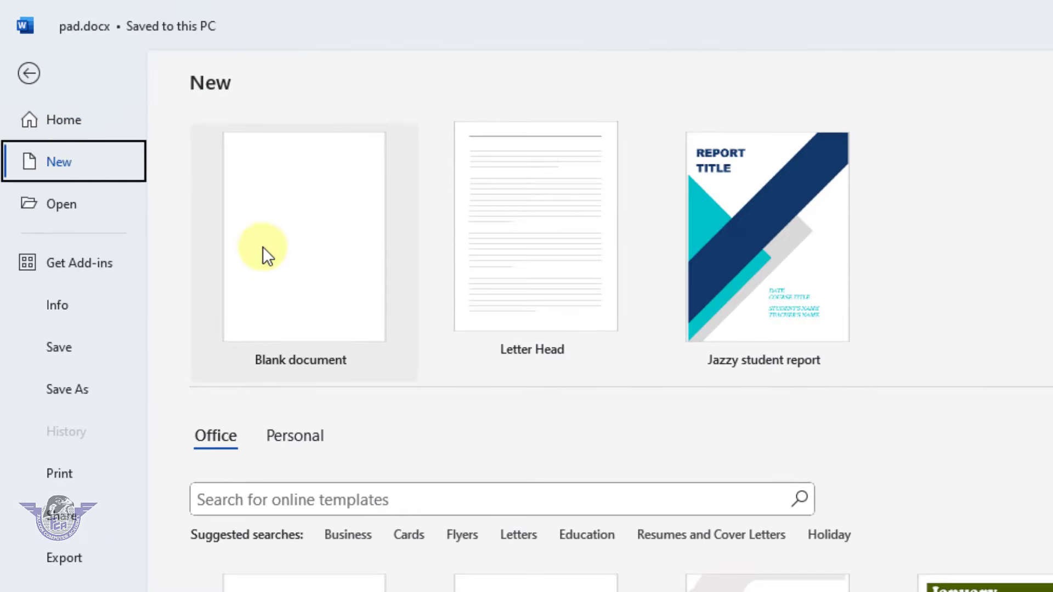
pyautogui.click(292, 277)
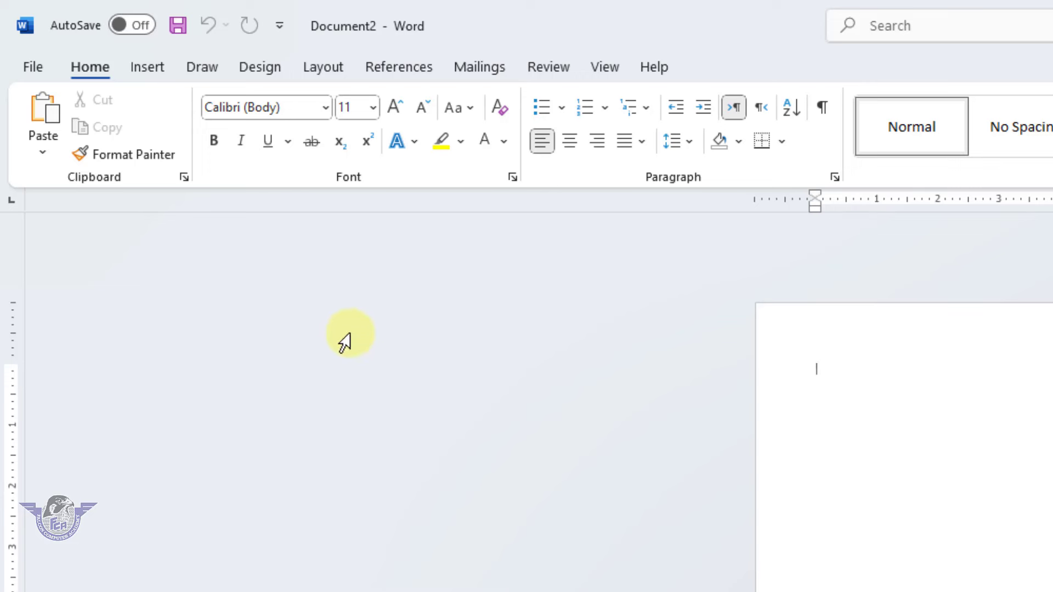
pyautogui.click(324, 68)
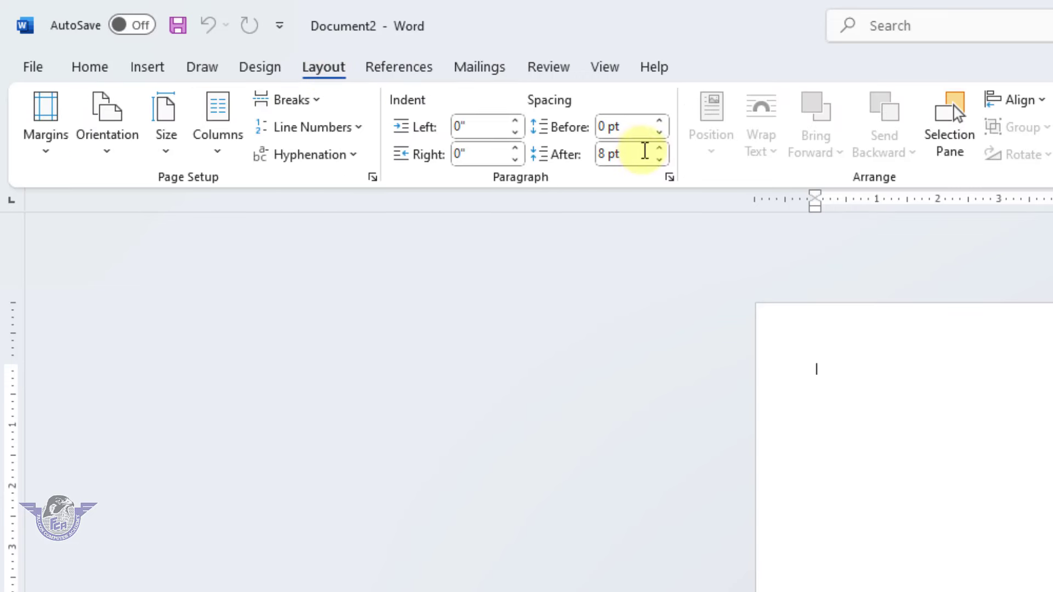
pyautogui.click(659, 159)
pyautogui.click(659, 159)
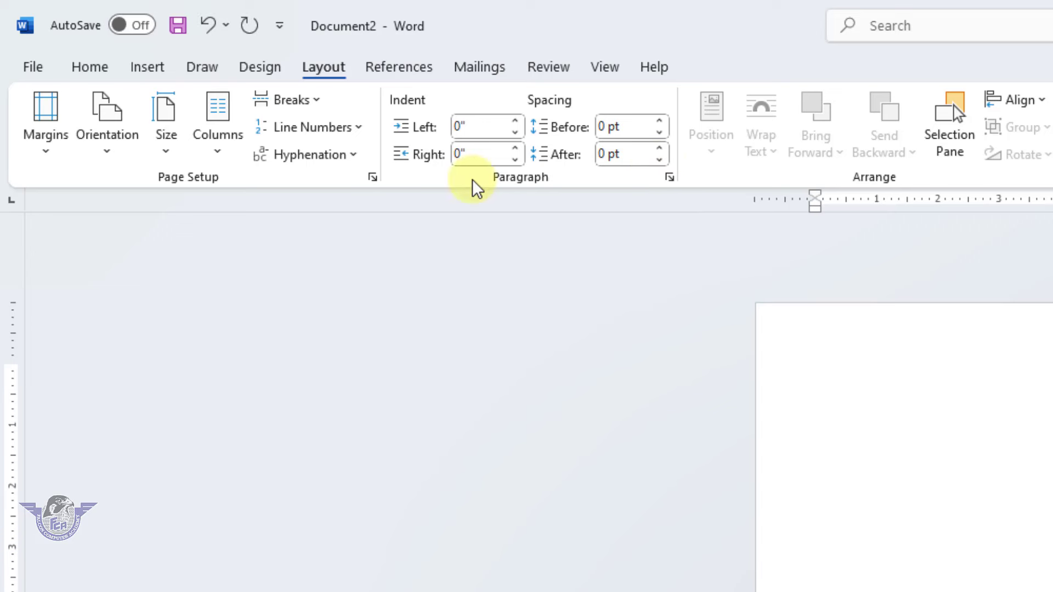
pyautogui.click(180, 158)
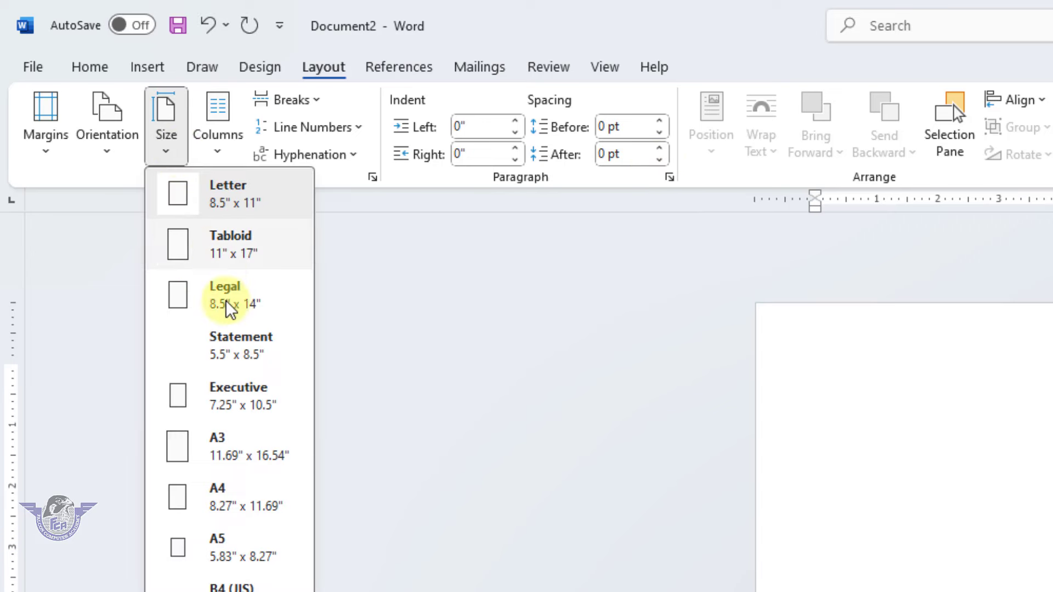
pyautogui.click(234, 504)
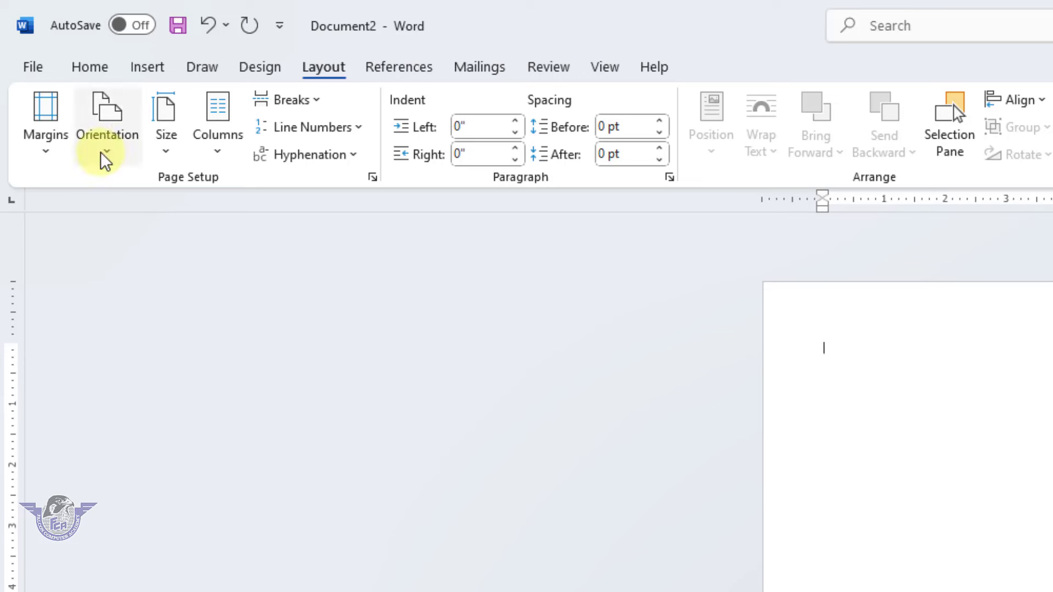
pyautogui.click(54, 153)
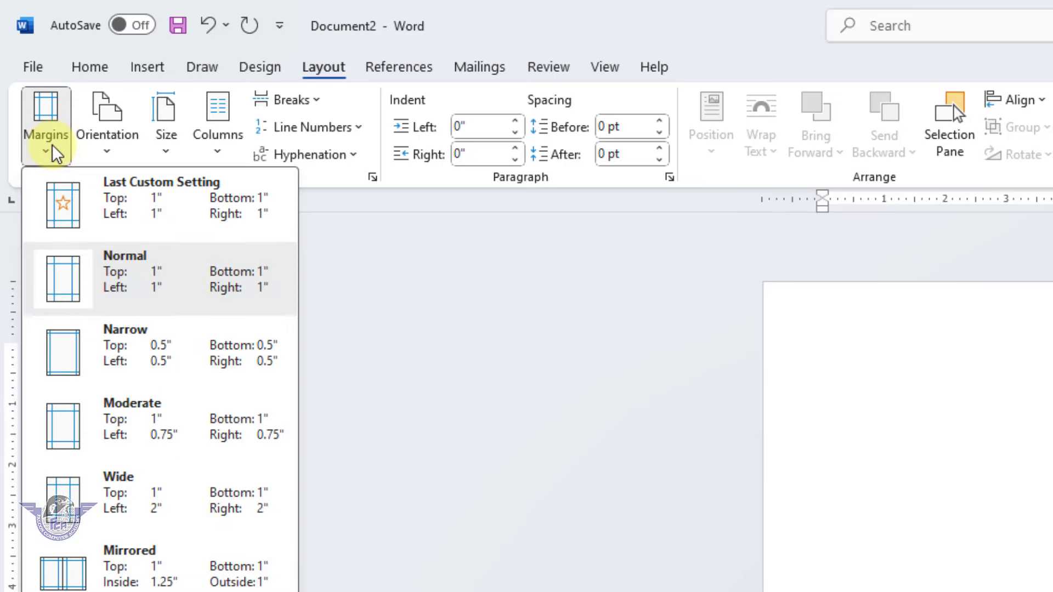
pyautogui.click(132, 286)
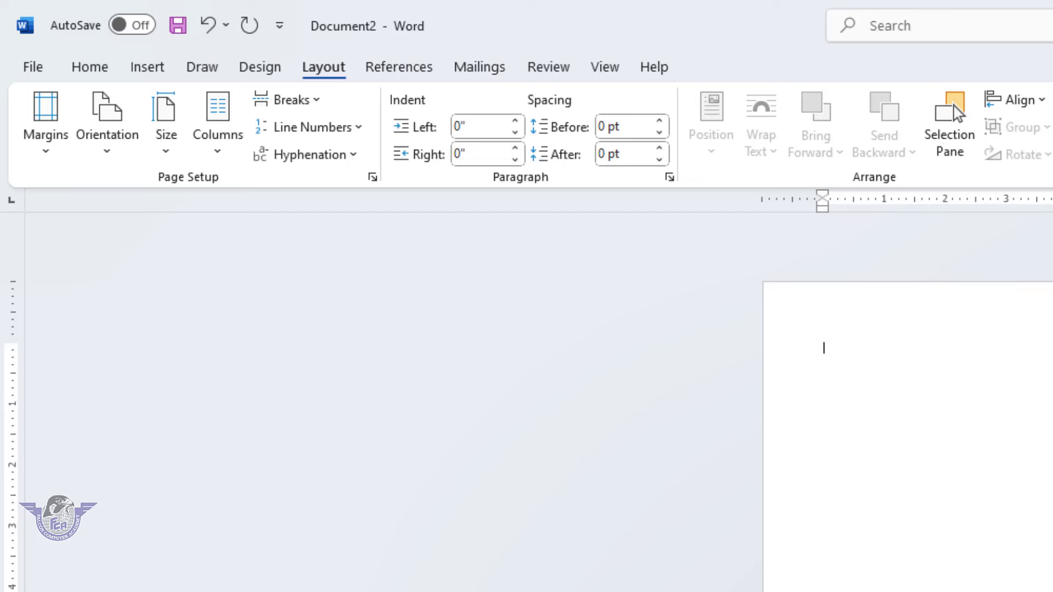
# Zoom the new document to page width and return to the File screen
pyautogui.click(604, 68)
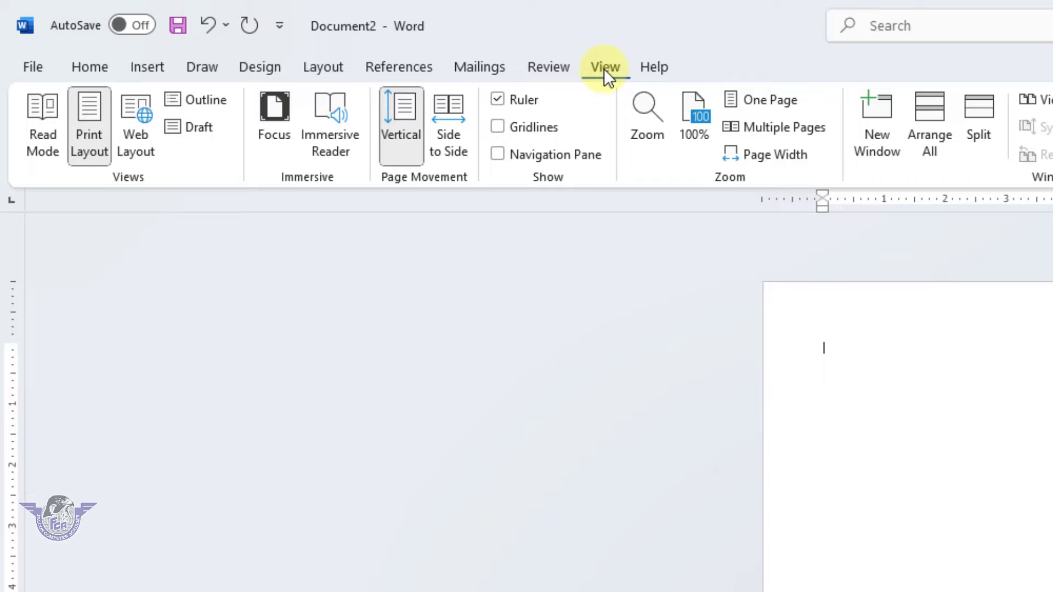
pyautogui.click(647, 130)
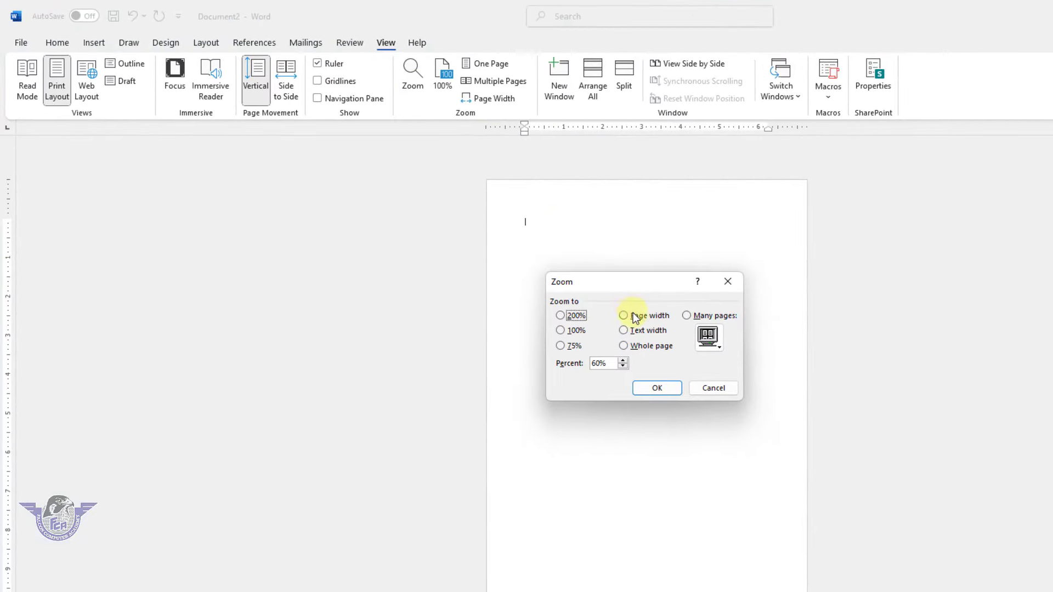
pyautogui.click(765, 383)
pyautogui.click(657, 388)
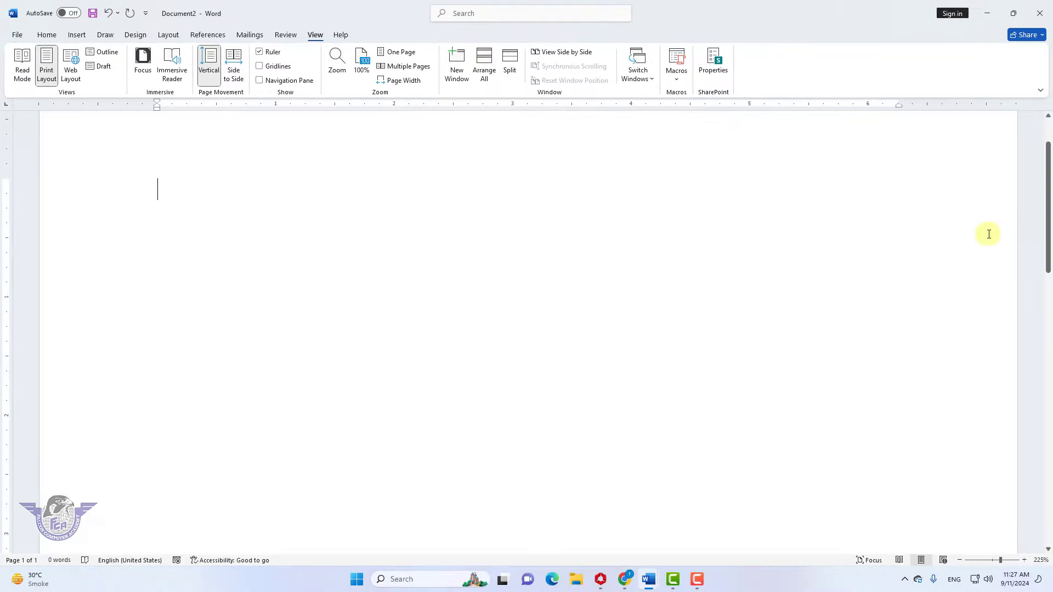
pyautogui.scroll(1, 1048, 189)
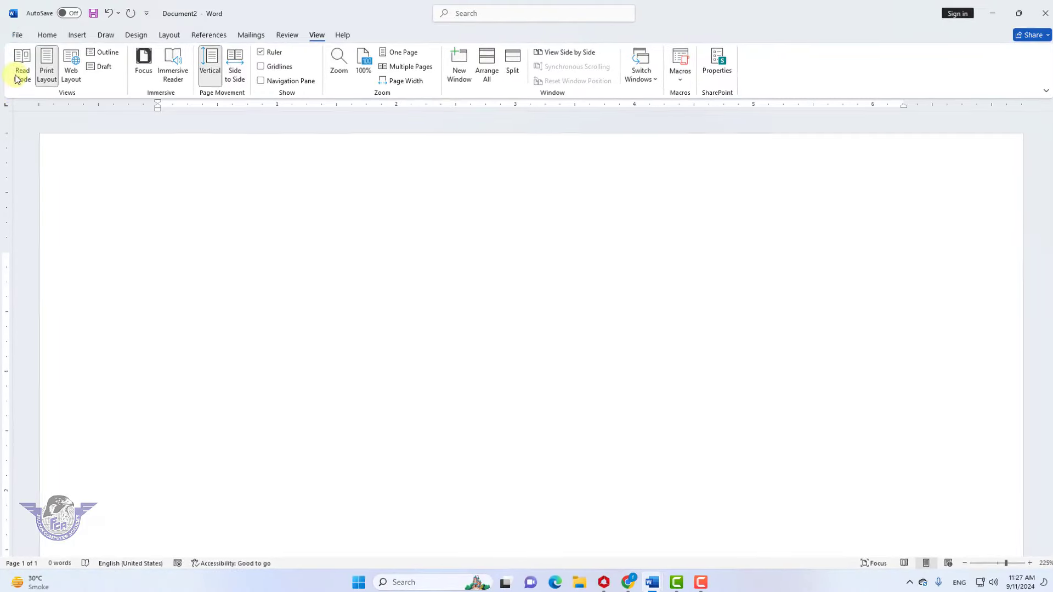
pyautogui.click(17, 35)
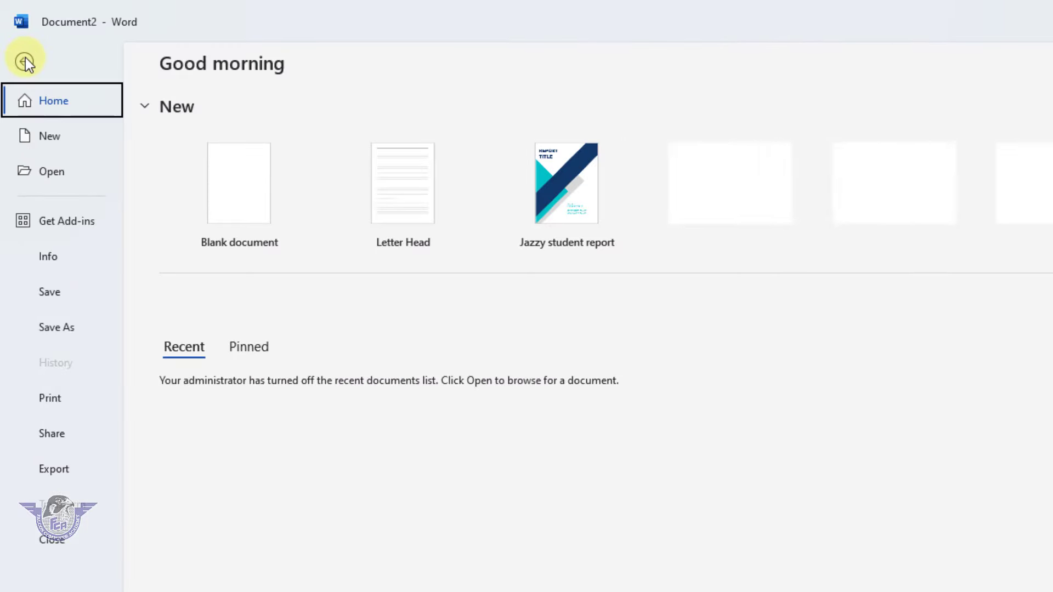
# Save the blank document as 'Dr pad.docx' in the Documents folder
pyautogui.click(48, 296)
pyautogui.click(198, 428)
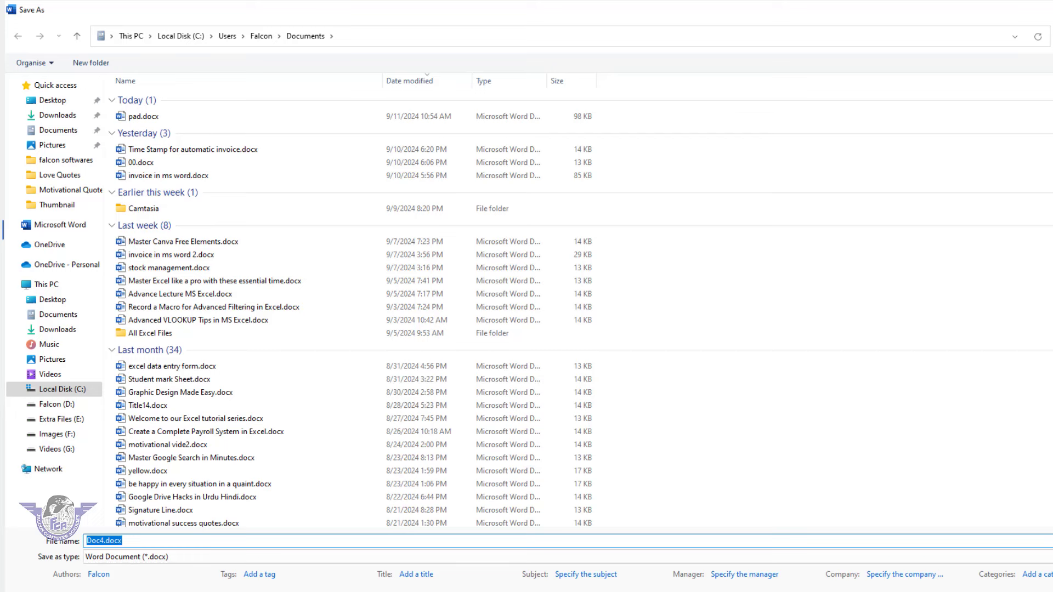
pyautogui.write('Dr')
pyautogui.click(863, 500)
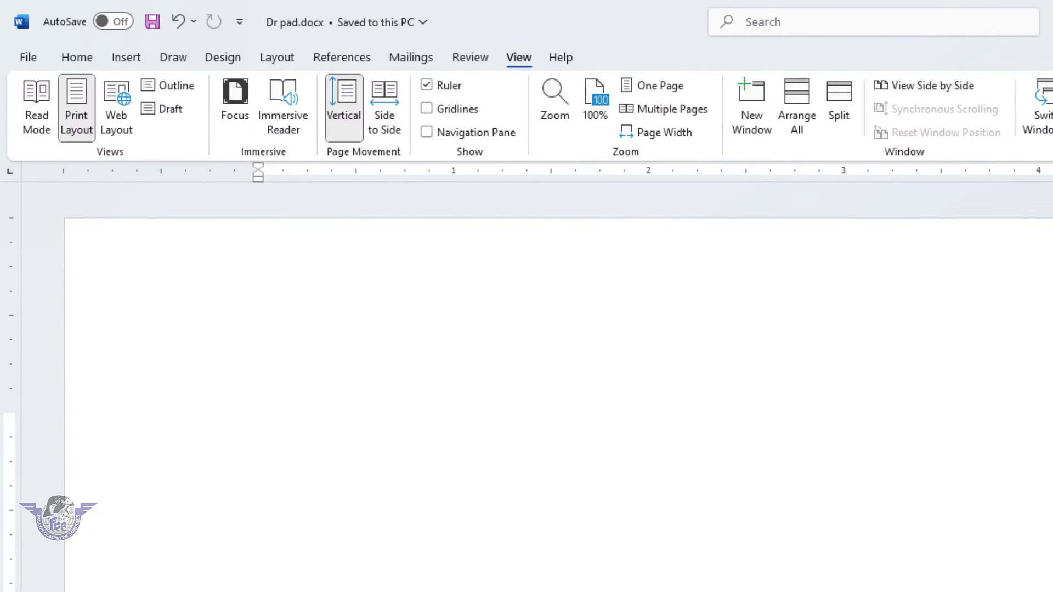
# Draw a blue, outline-free 0.41" by 8.38" rectangle flush across the page top
pyautogui.click(128, 57)
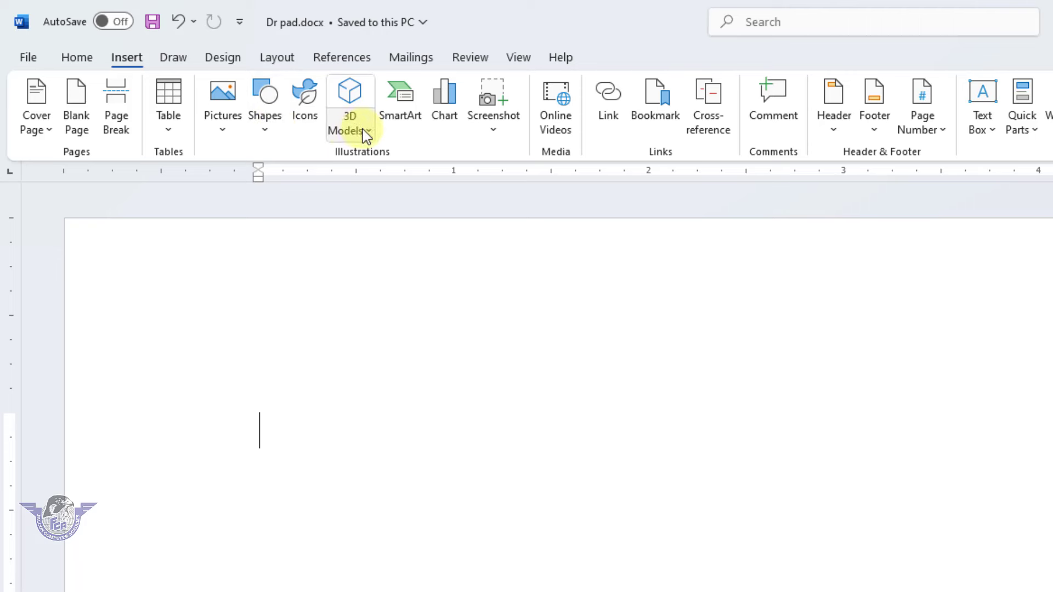
pyautogui.click(265, 128)
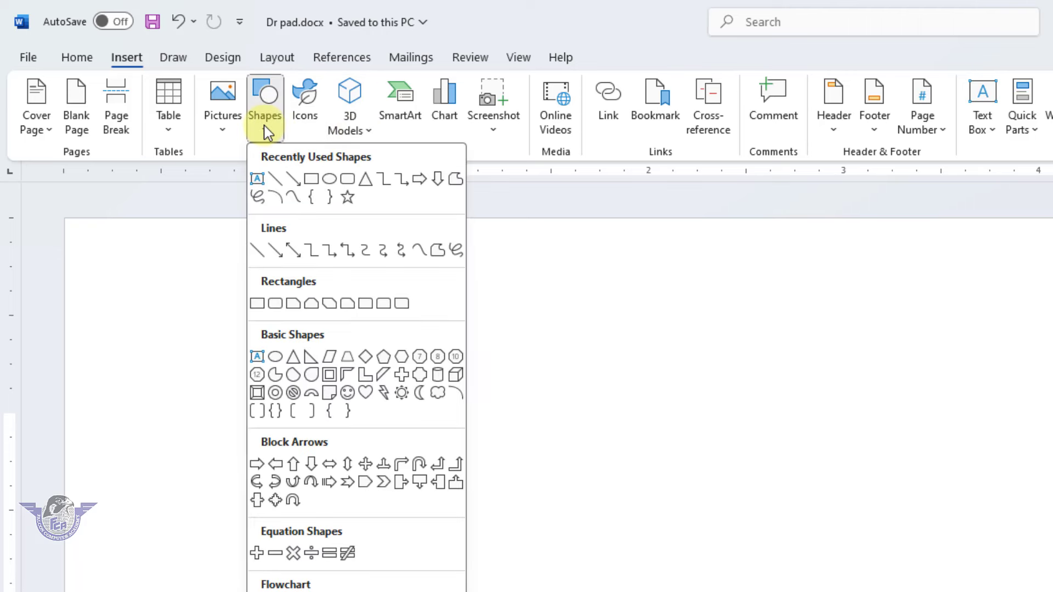
pyautogui.click(314, 181)
pyautogui.moveTo(88, 249); pyautogui.dragTo(1052, 359)
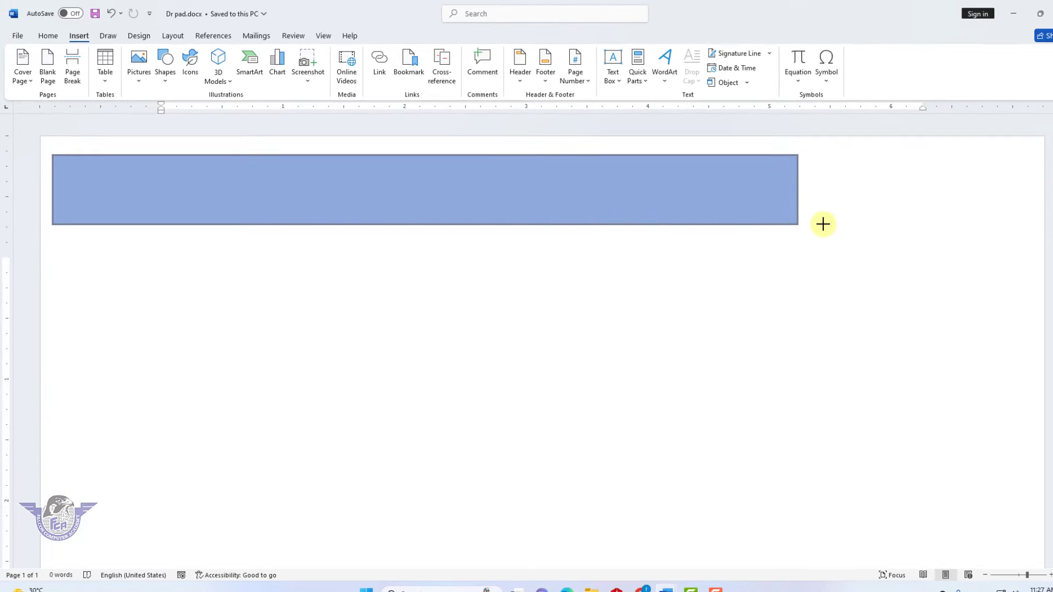
pyautogui.moveTo(822, 223); pyautogui.dragTo(1032, 204)
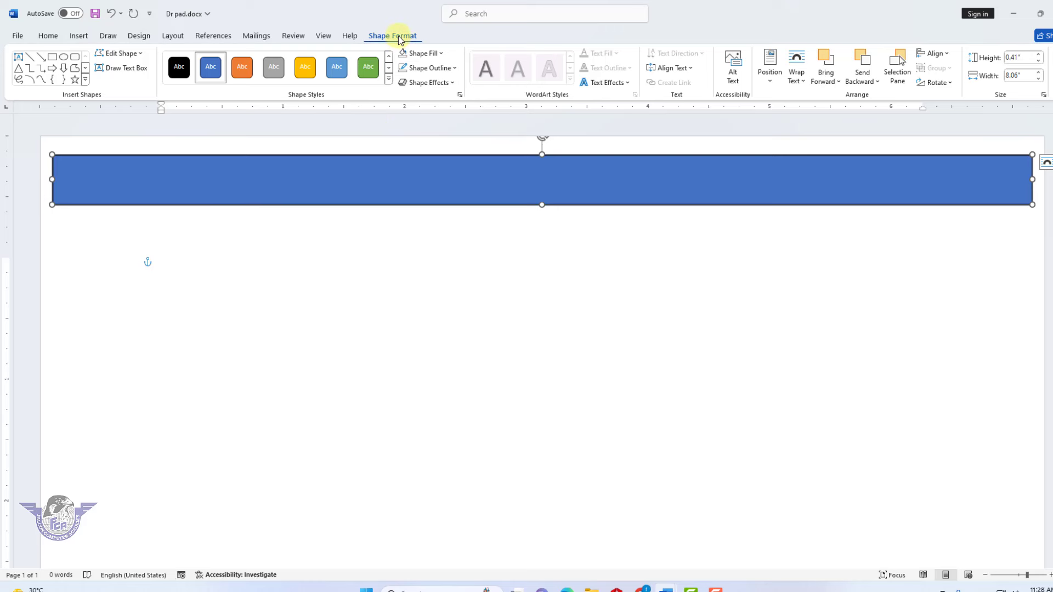
pyautogui.click(430, 68)
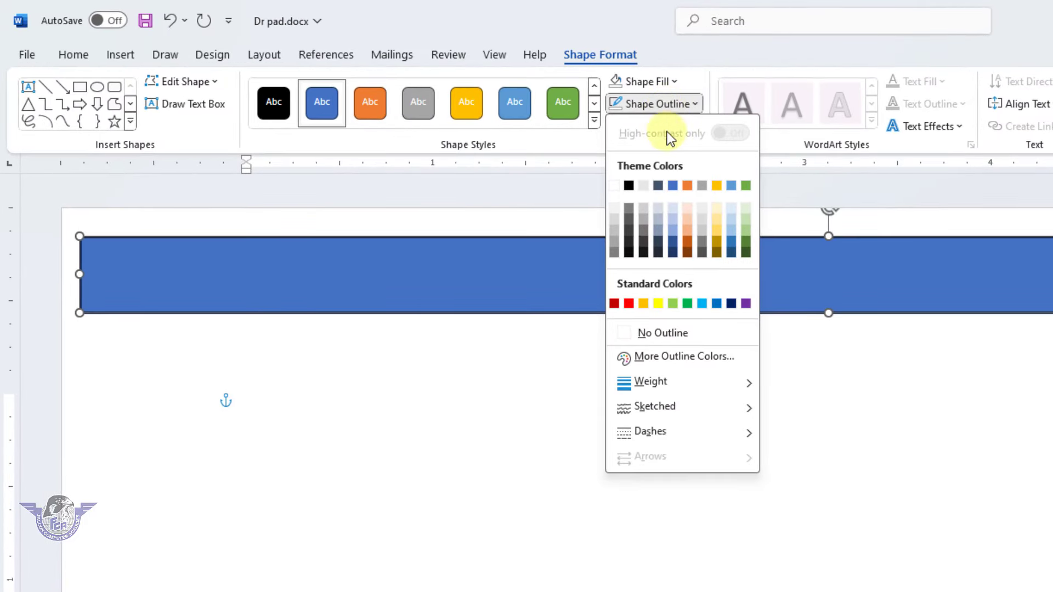
pyautogui.click(665, 331)
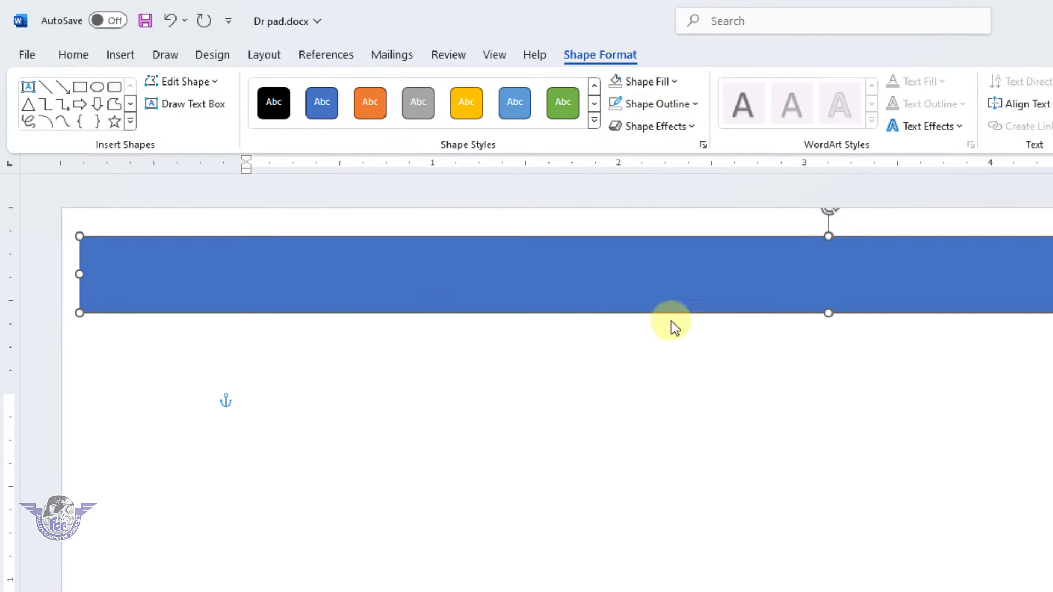
pyautogui.moveTo(670, 291); pyautogui.dragTo(649, 226)
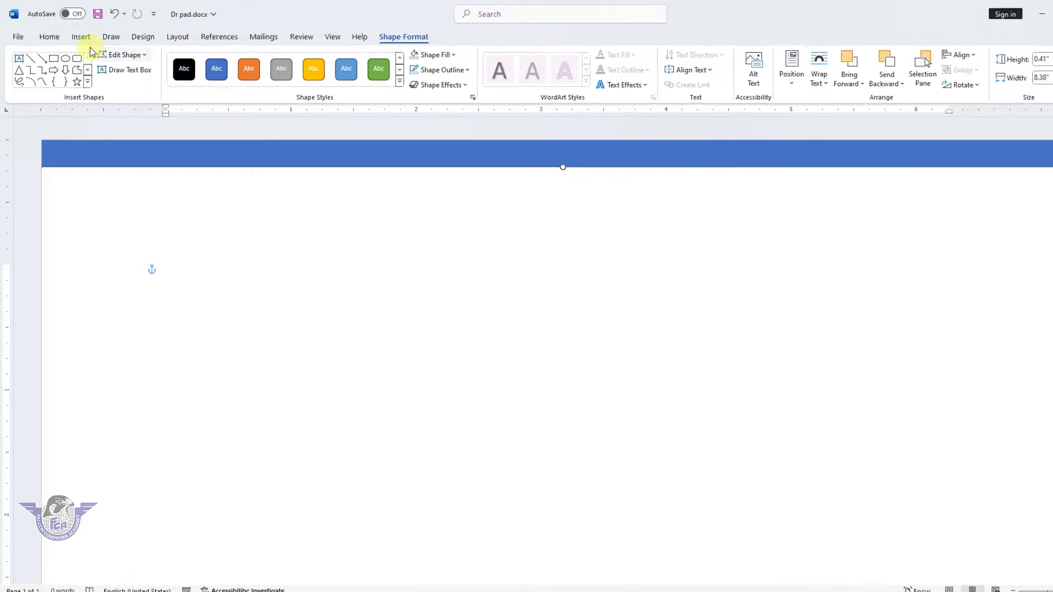
# Draw a large blue rectangle below the top header bar
pyautogui.click(77, 34)
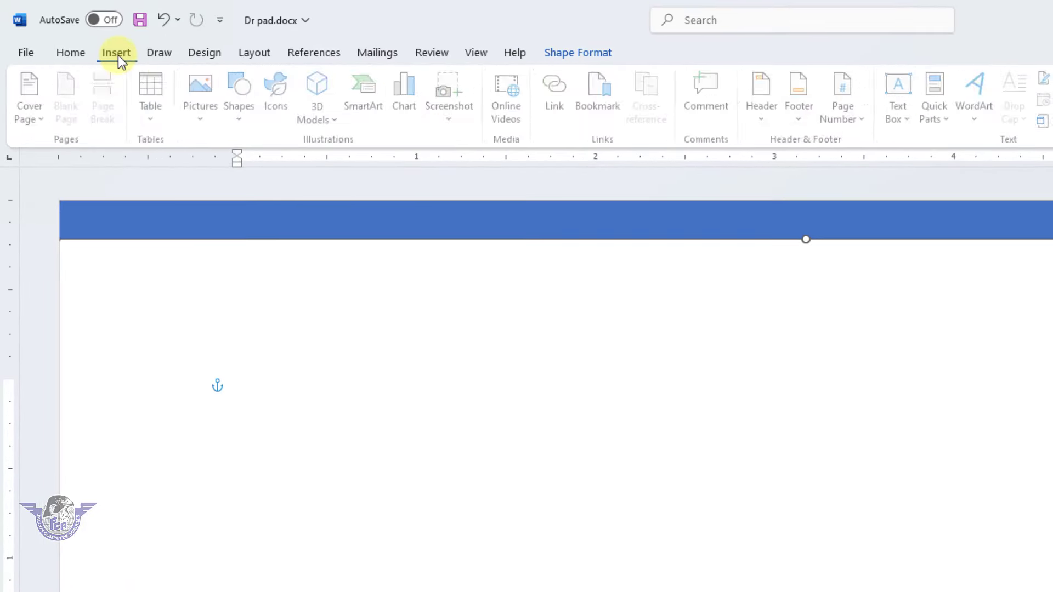
pyautogui.click(245, 117)
pyautogui.click(285, 164)
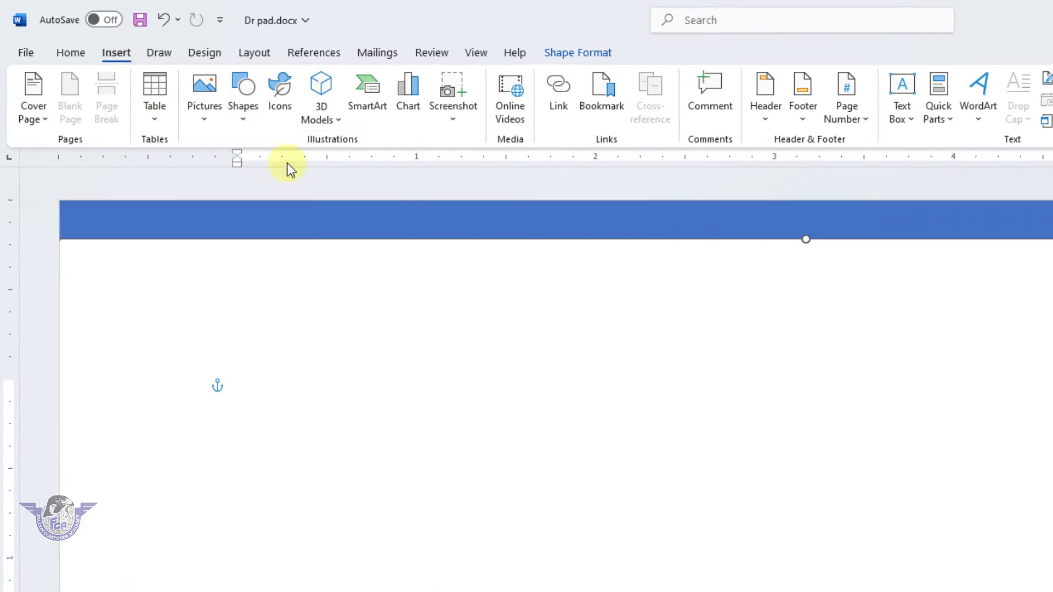
pyautogui.moveTo(223, 280); pyautogui.dragTo(1052, 581)
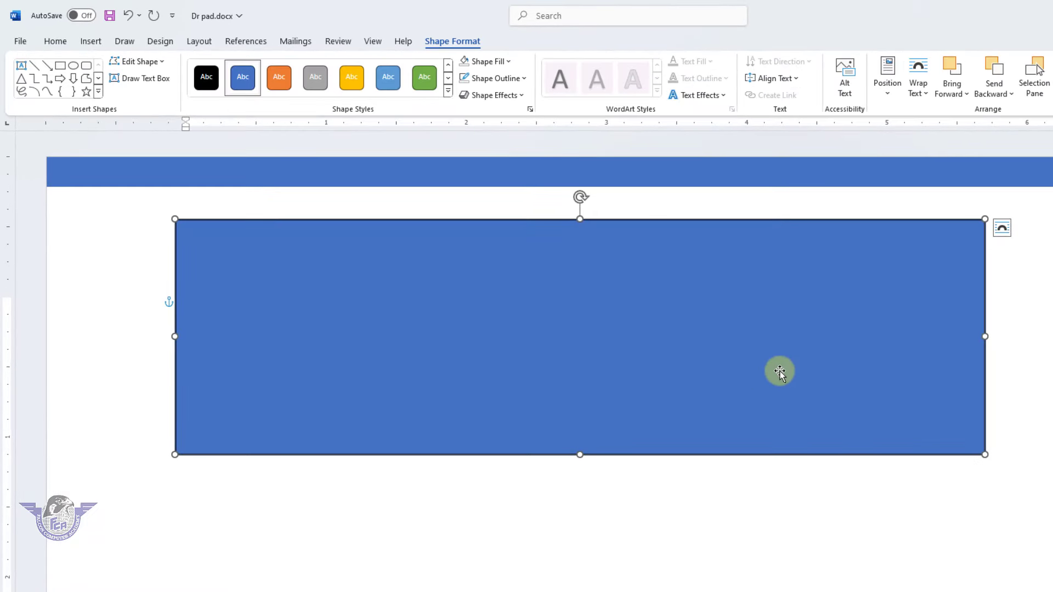
# Switch the large rectangle into Edit Points mode to reshape its corners
pyautogui.rightClick(624, 330)
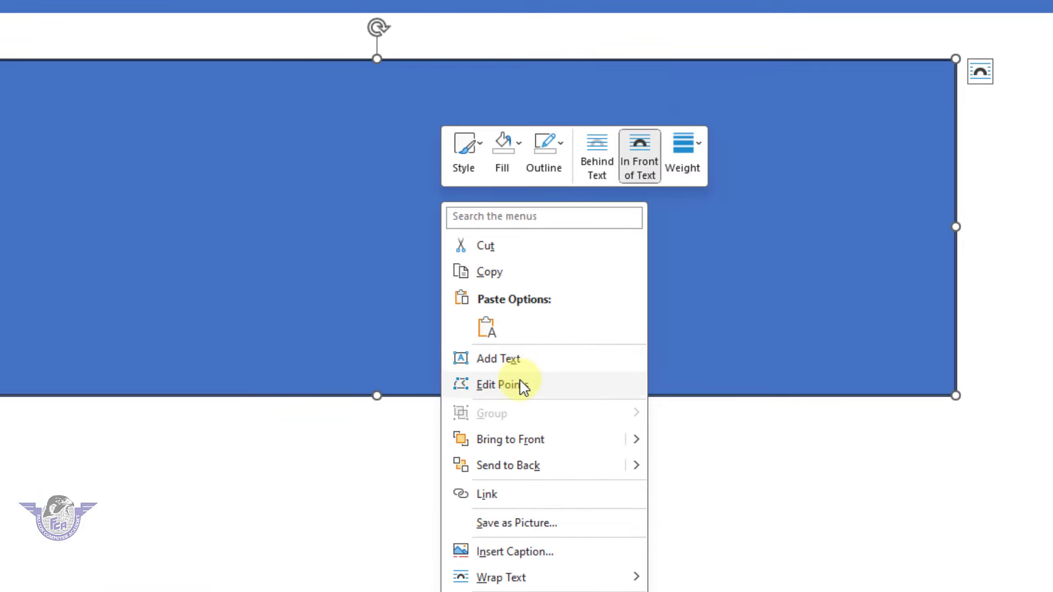
pyautogui.click(287, 335)
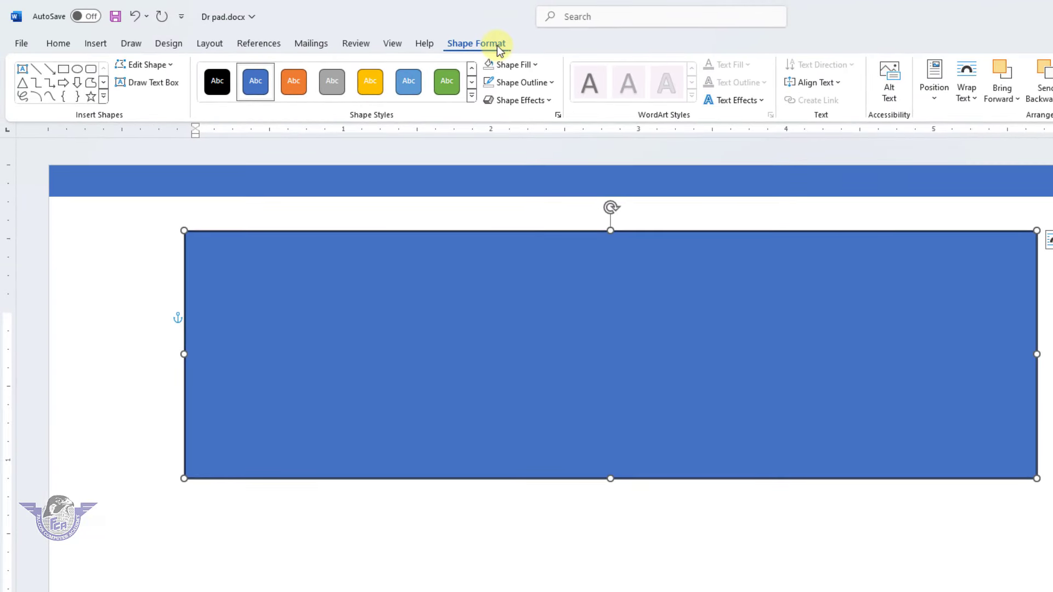
pyautogui.click(165, 66)
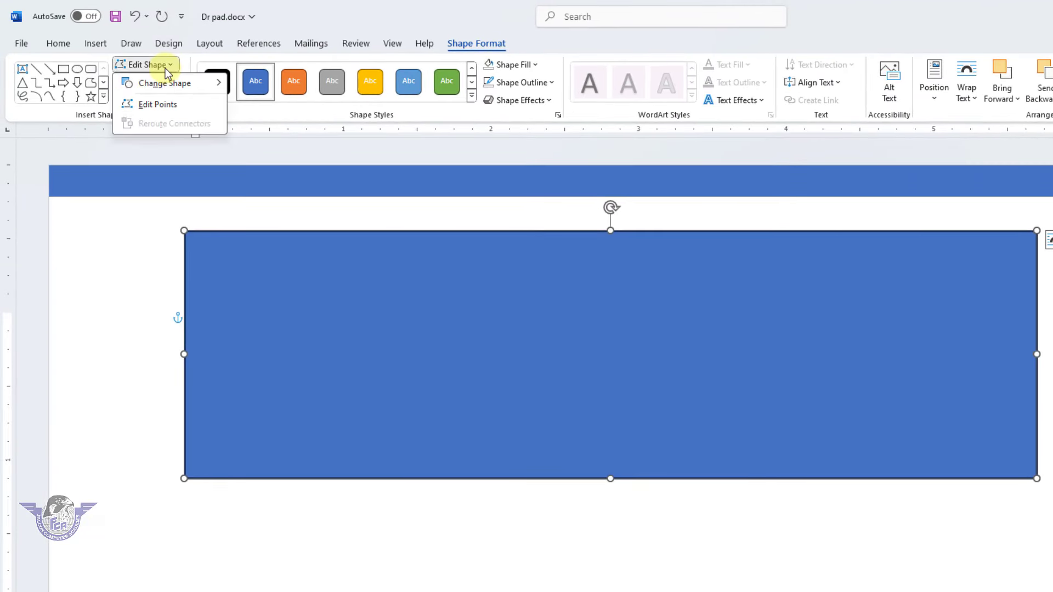
pyautogui.click(164, 104)
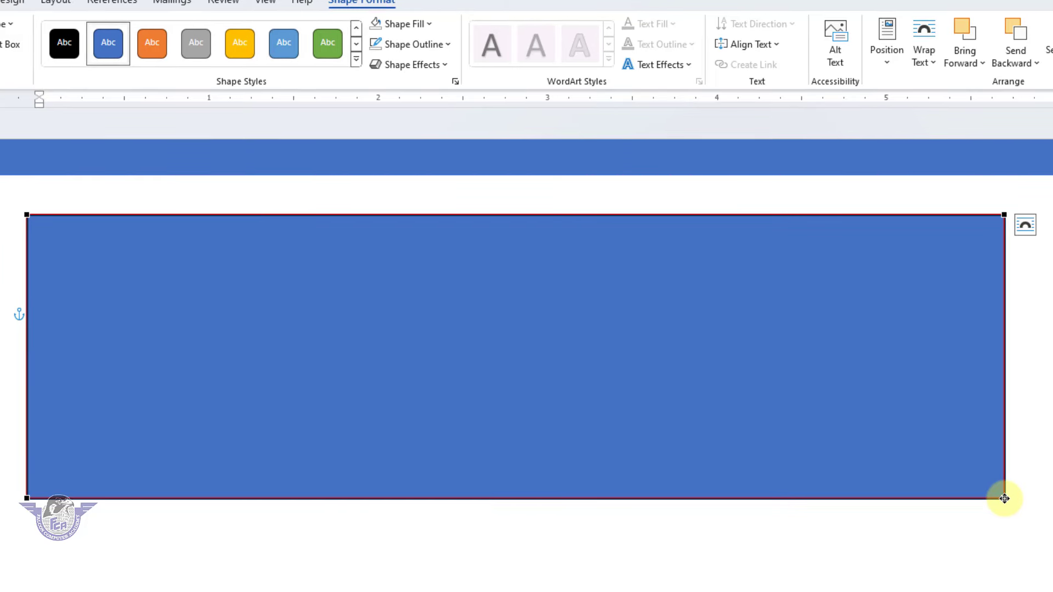
# Delete the bottom-right vertex to make a triangle, move it top-left and stretch it taller
pyautogui.rightClick(1004, 499)
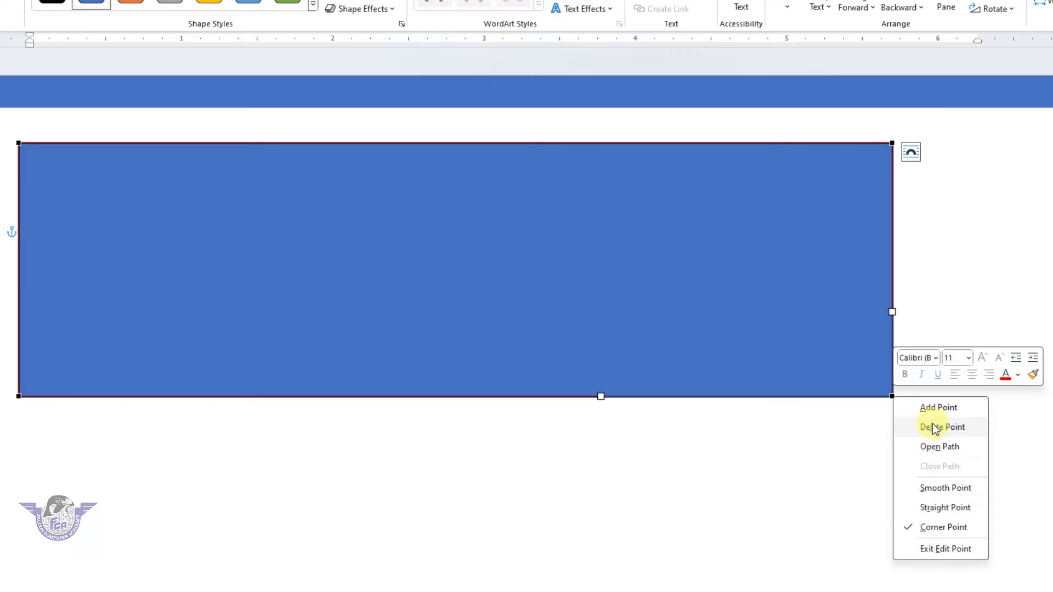
pyautogui.click(932, 427)
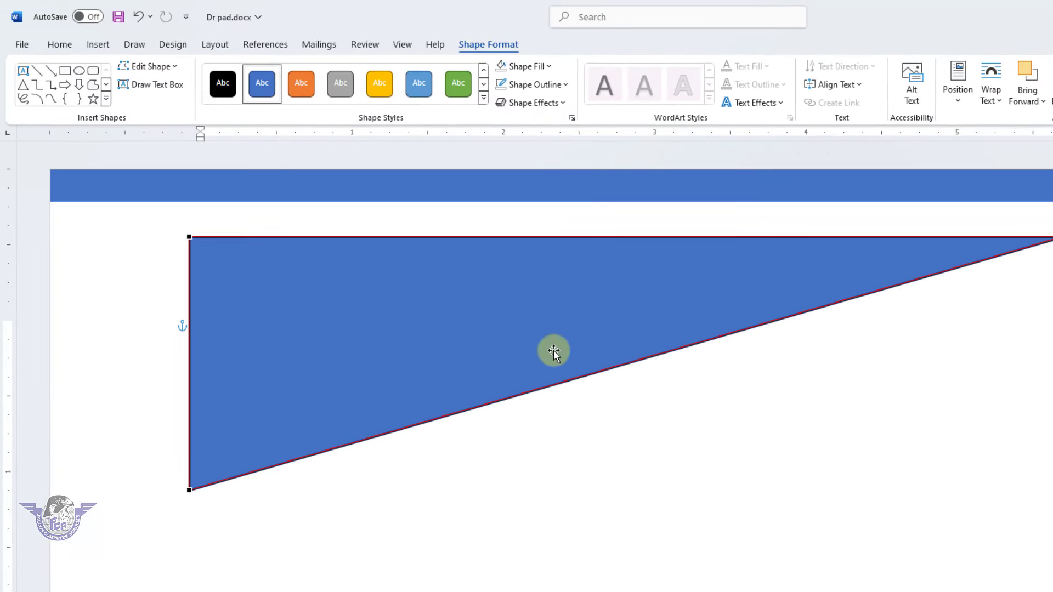
pyautogui.moveTo(538, 343); pyautogui.dragTo(268, 223)
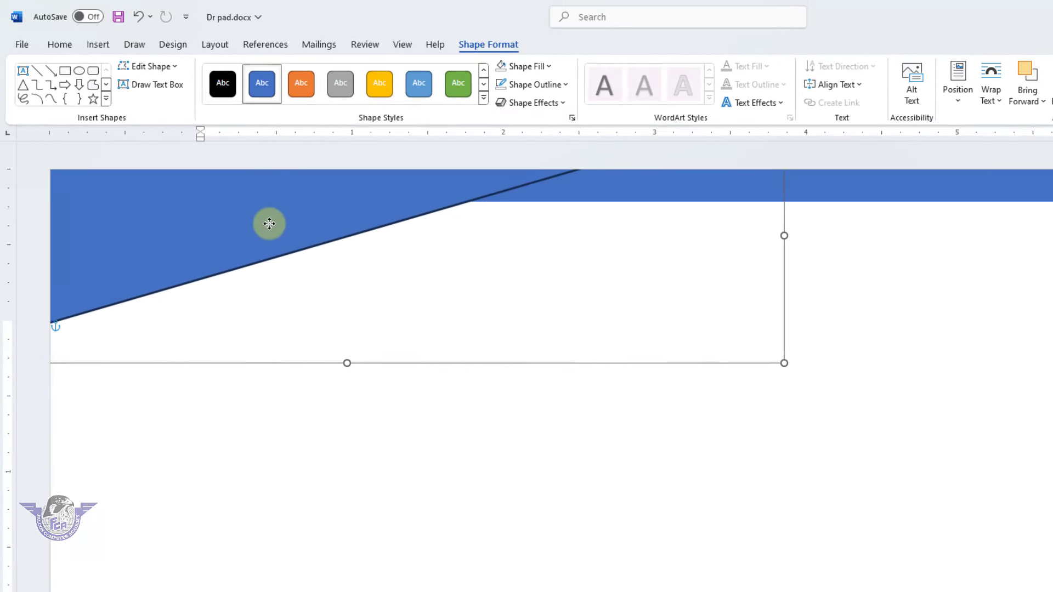
pyautogui.moveTo(349, 365); pyautogui.dragTo(345, 481)
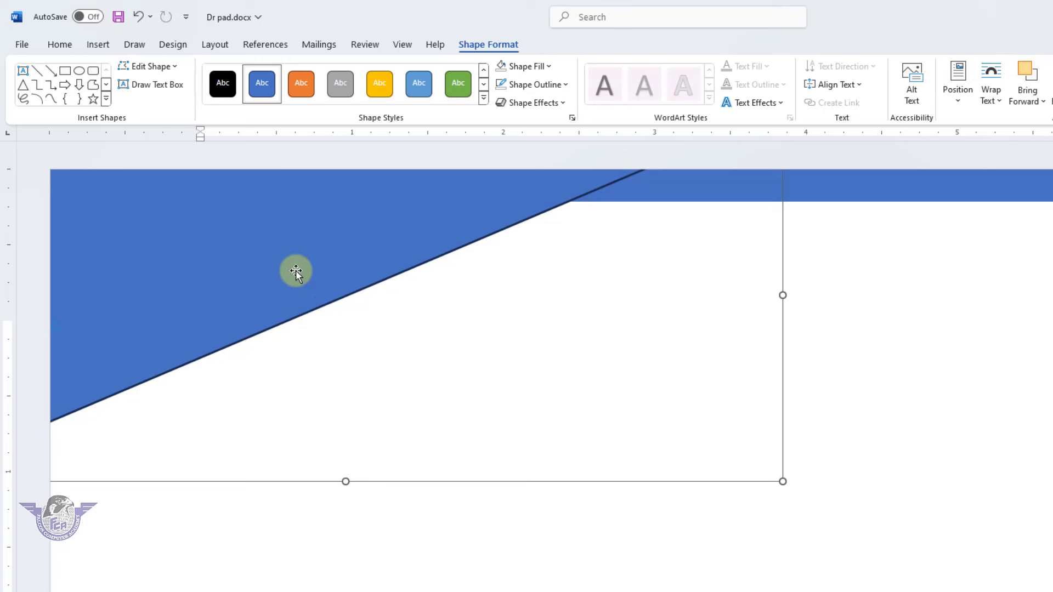
# Paste a copy of the triangle offset slightly up-left, then select the back triangle
pyautogui.hotkey('ctrl', 'd')
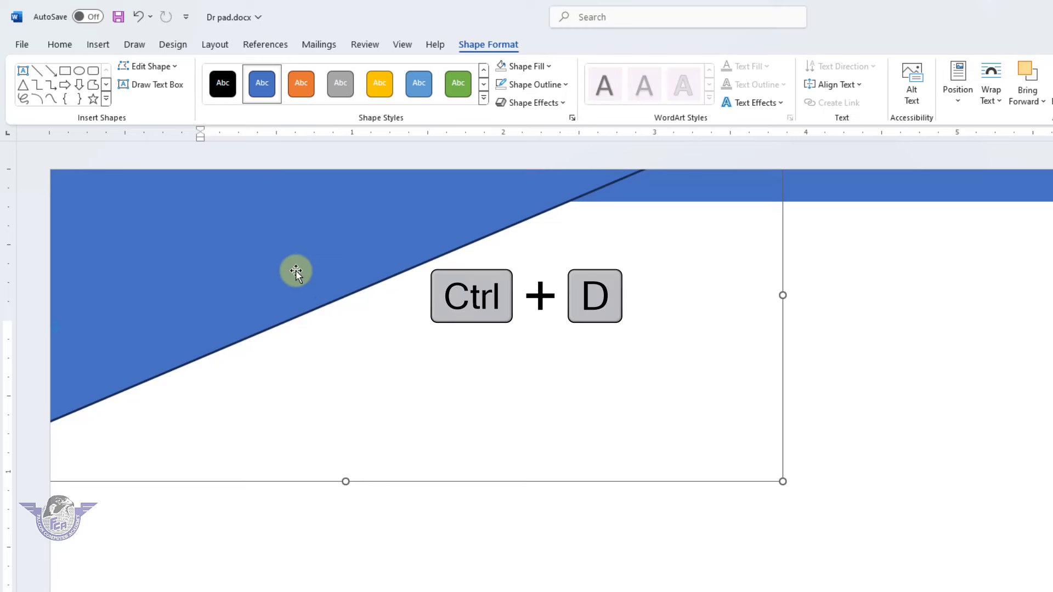
pyautogui.hotkey('ctrl', 'c')
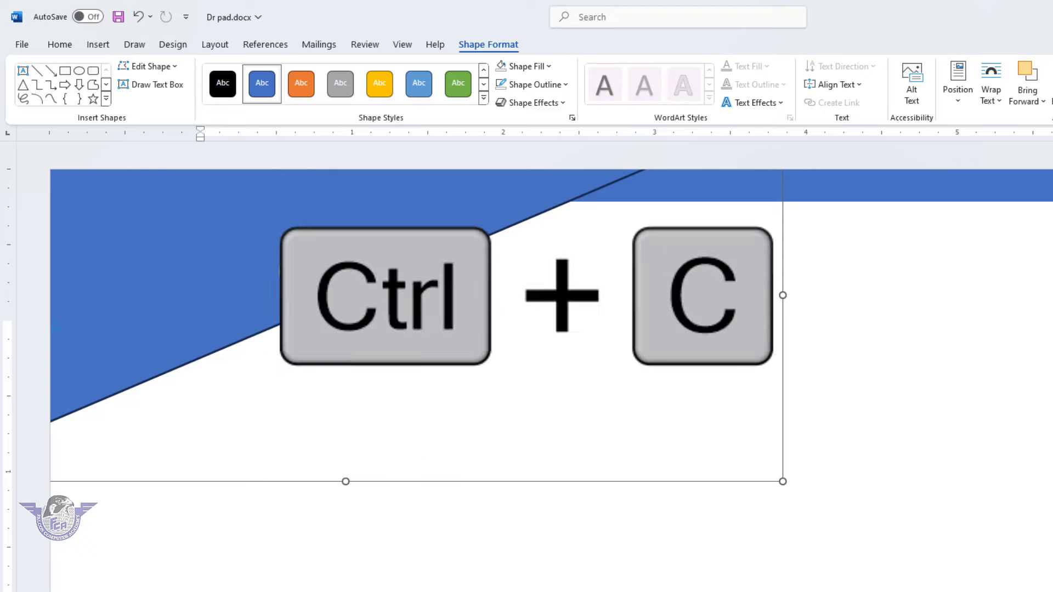
pyautogui.hotkey('ctrl', 'v')
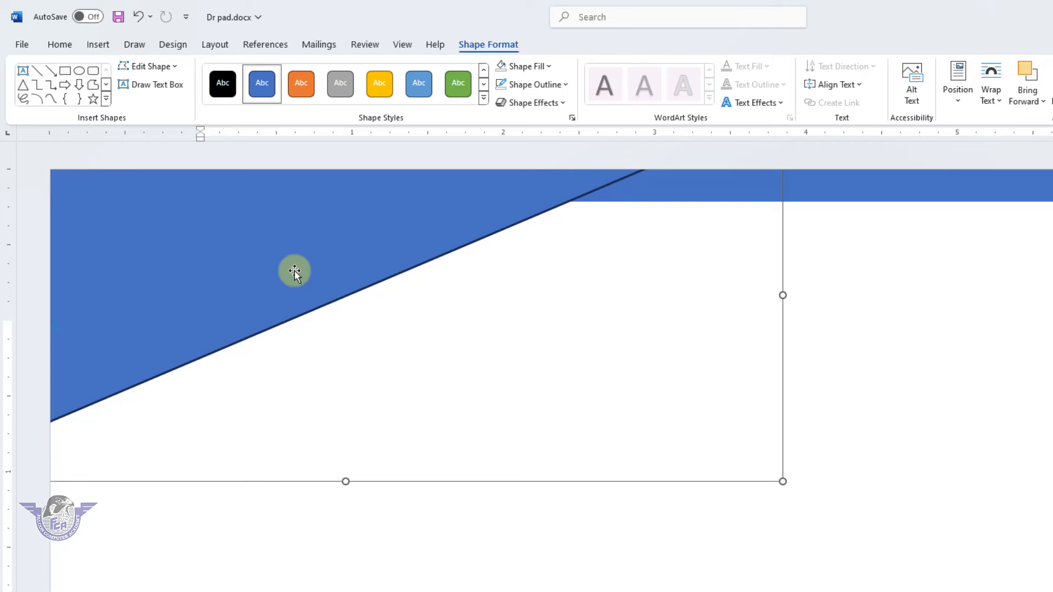
pyautogui.moveTo(294, 271); pyautogui.dragTo(290, 261)
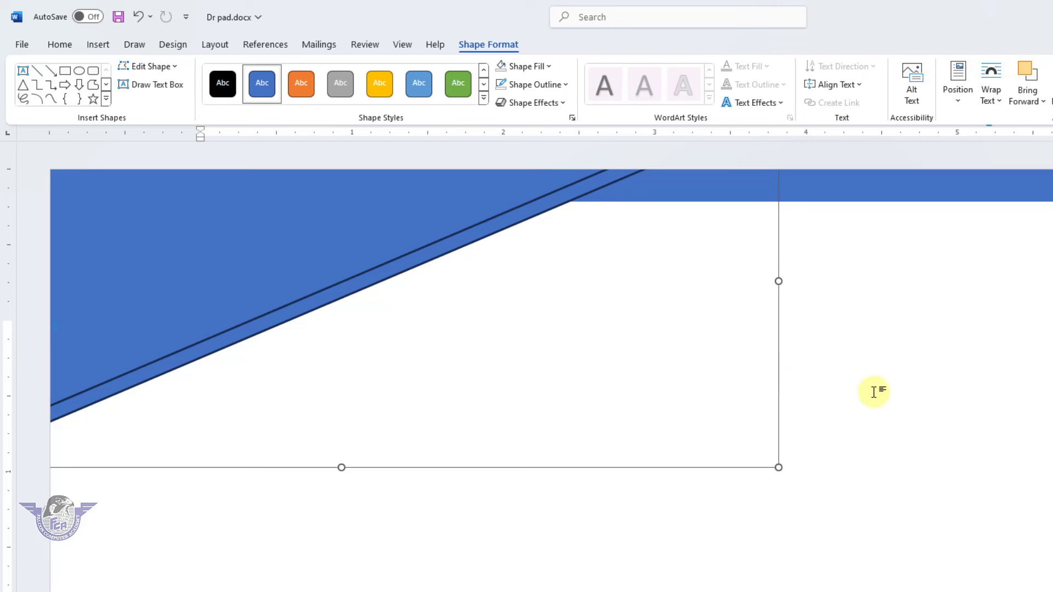
pyautogui.click(908, 408)
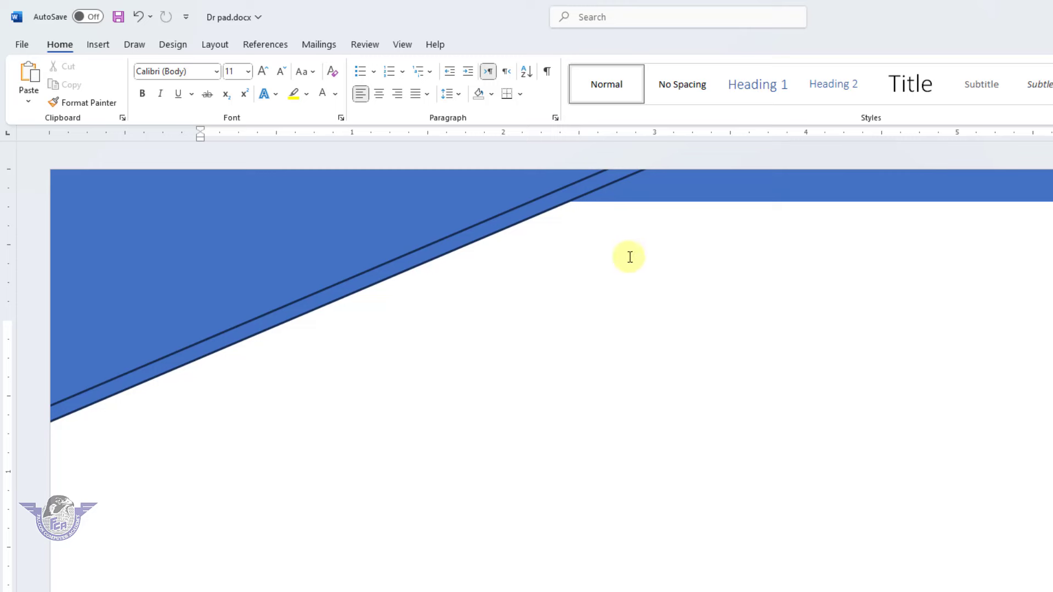
pyautogui.click(568, 200)
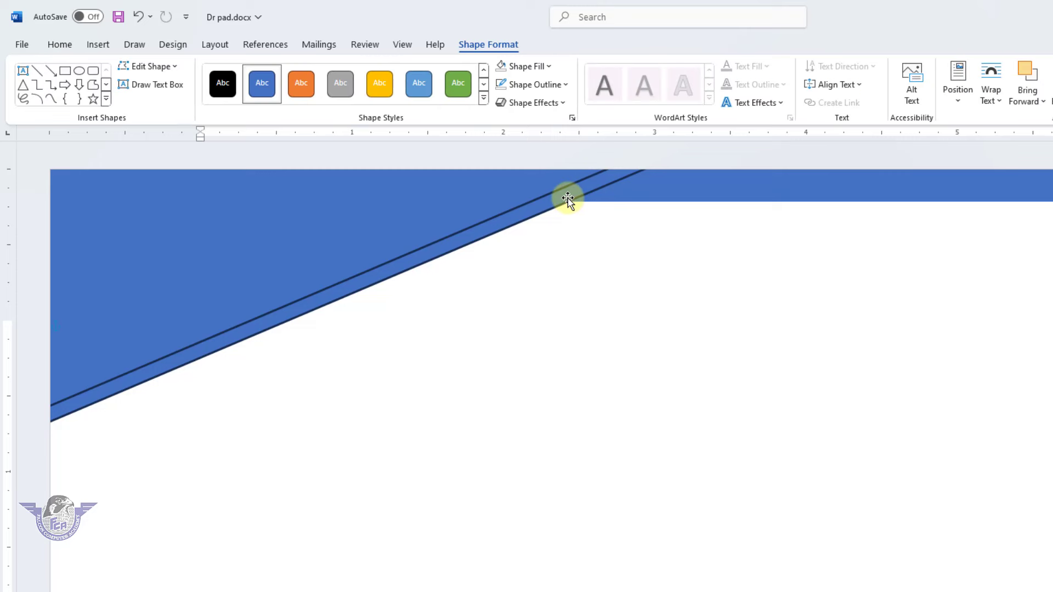
# Fill the back triangle light green and remove both triangles' outlines
pyautogui.click(548, 67)
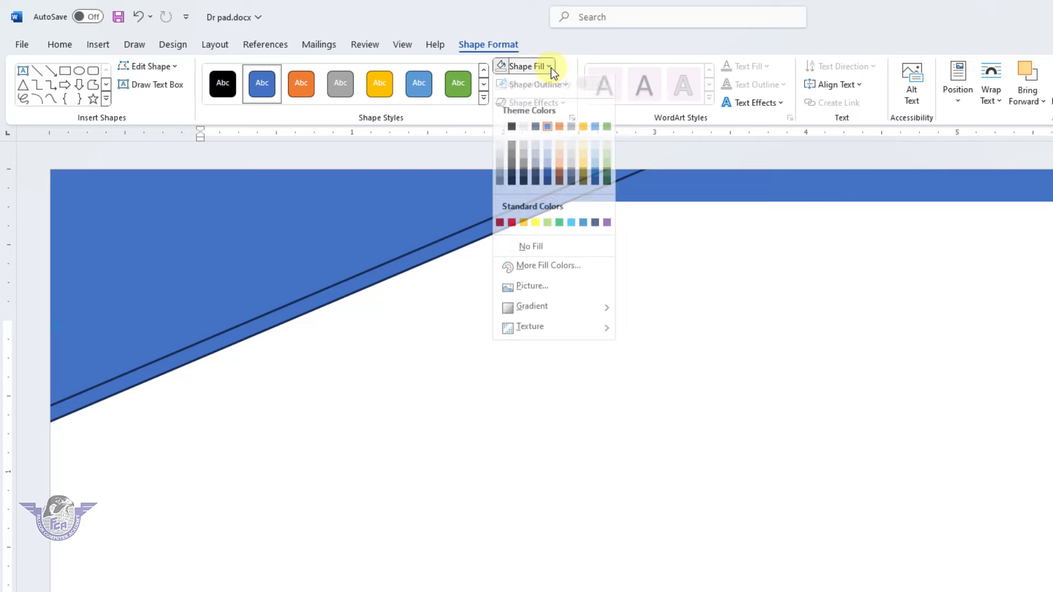
pyautogui.click(548, 229)
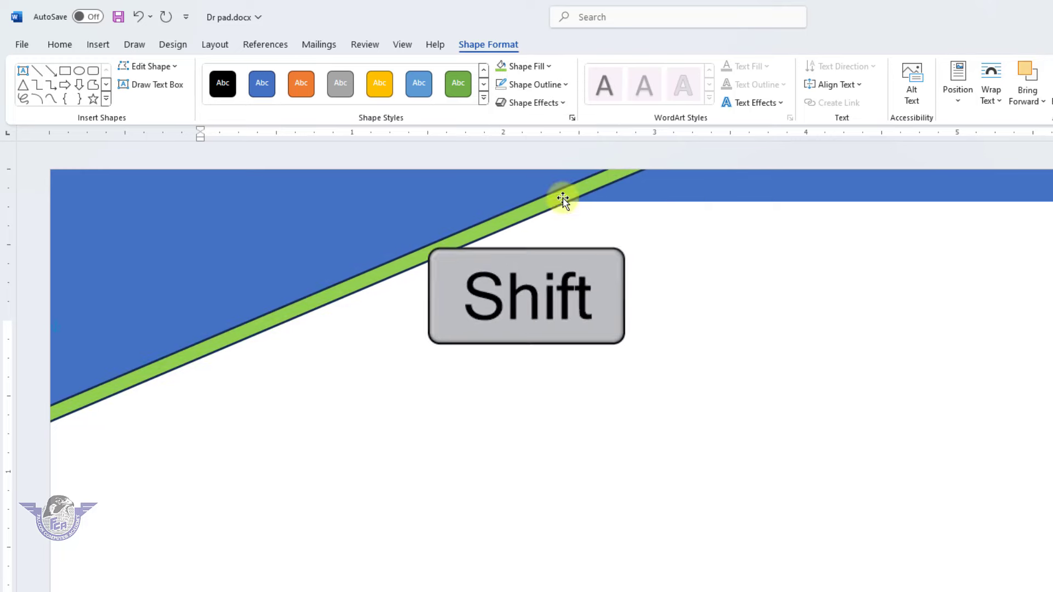
pyautogui.keyDown('shift'); pyautogui.click(416, 186); pyautogui.keyUp('shift')
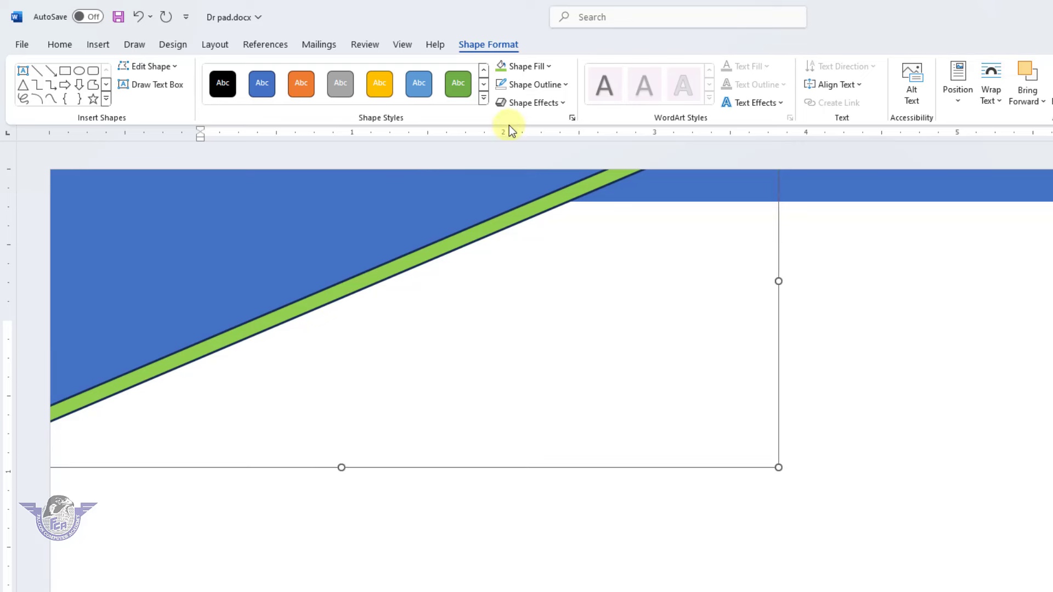
pyautogui.click(548, 86)
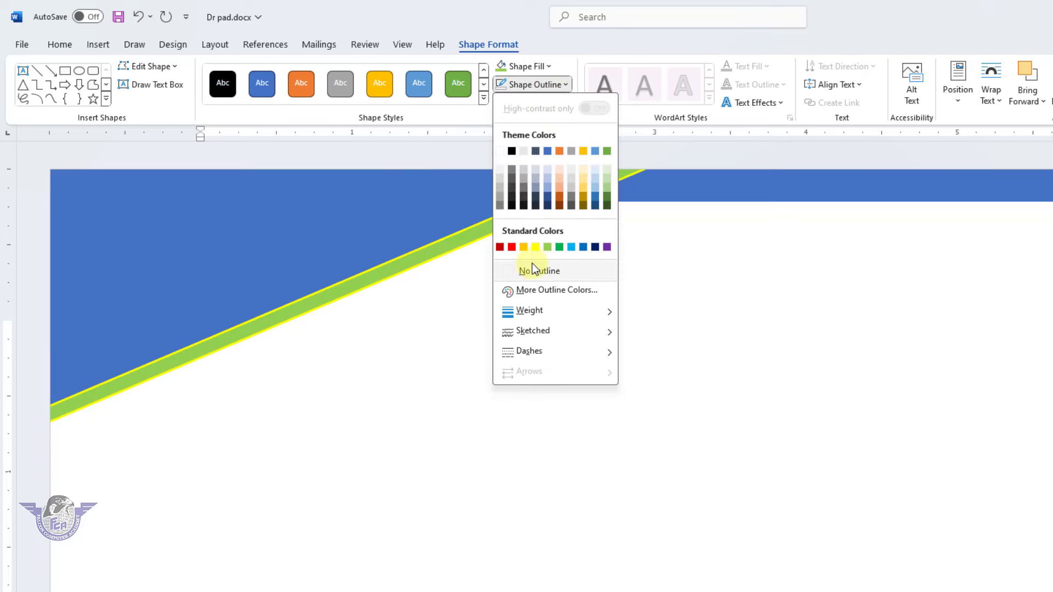
pyautogui.click(921, 358)
pyautogui.keyDown('ctrl'); pyautogui.scroll(-3, 751, 378); pyautogui.keyUp('ctrl')
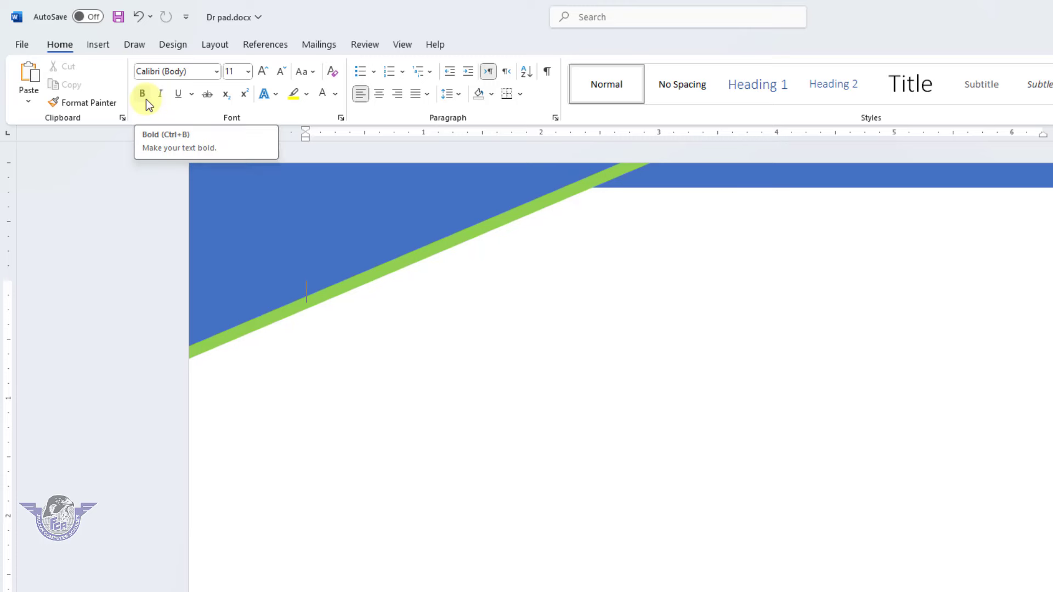
pyautogui.click(101, 49)
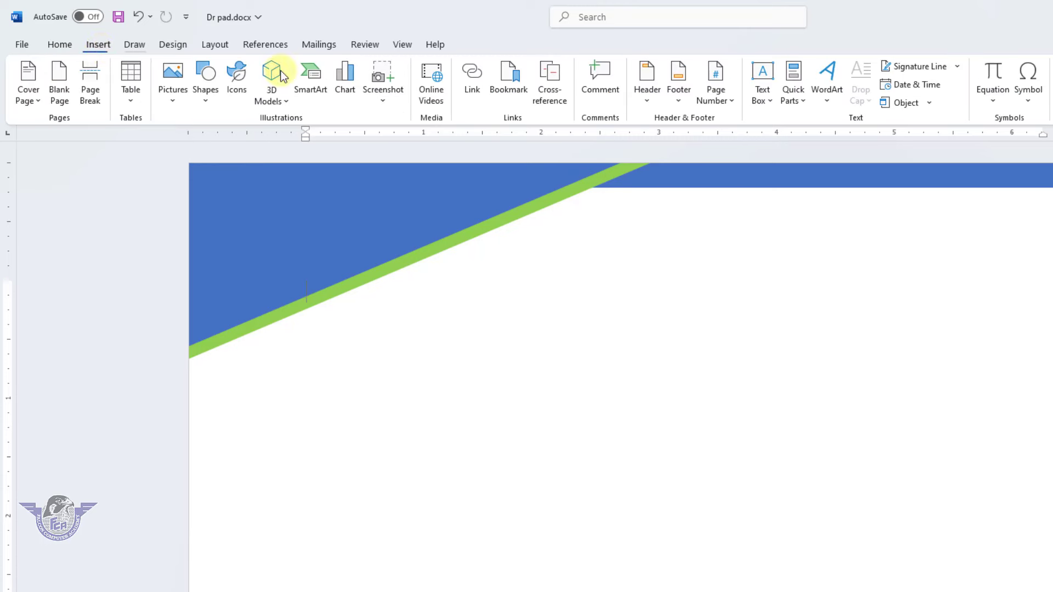
pyautogui.click(830, 104)
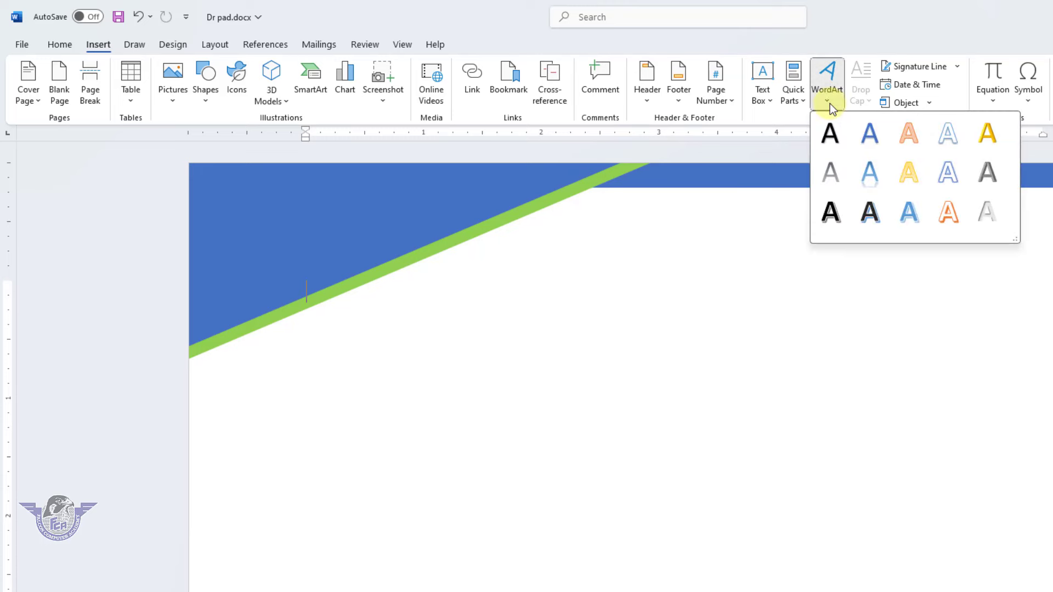
# Insert plain black WordArt with the doctor's name beside the wedge
pyautogui.click(831, 138)
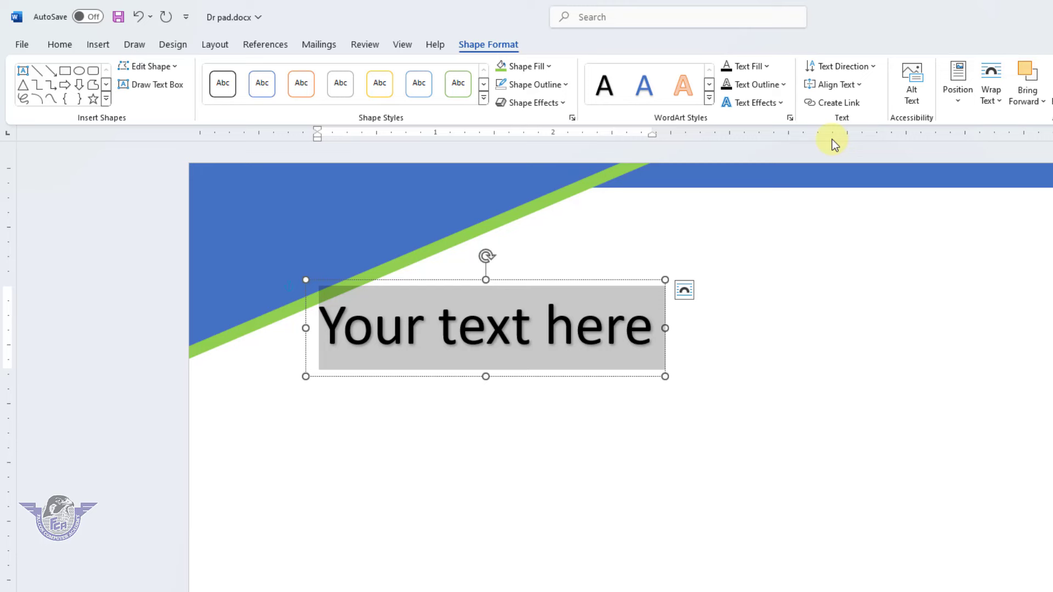
pyautogui.write('Dr.')
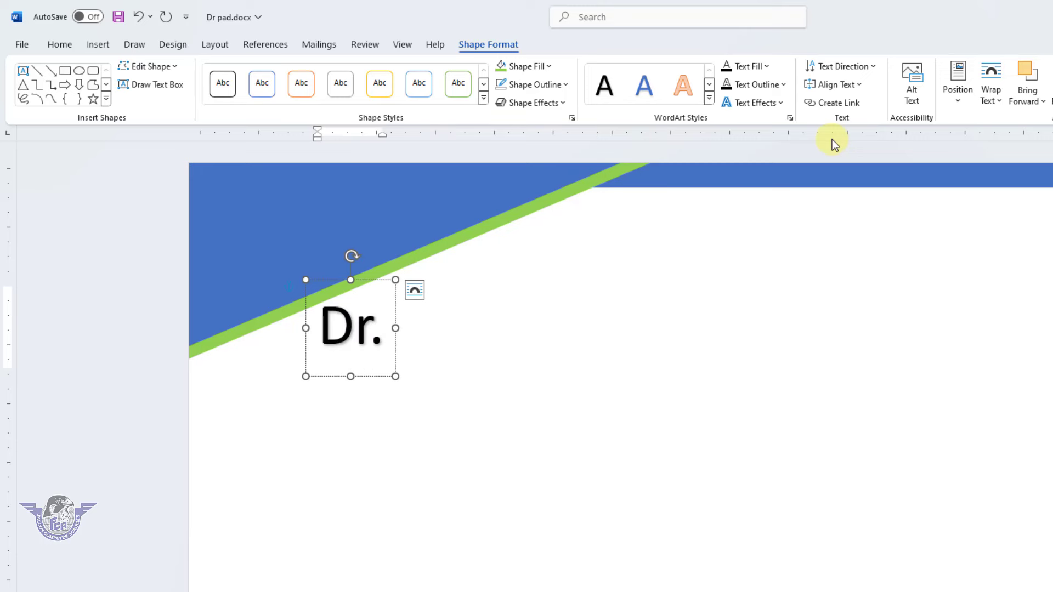
pyautogui.write(' Rohen')
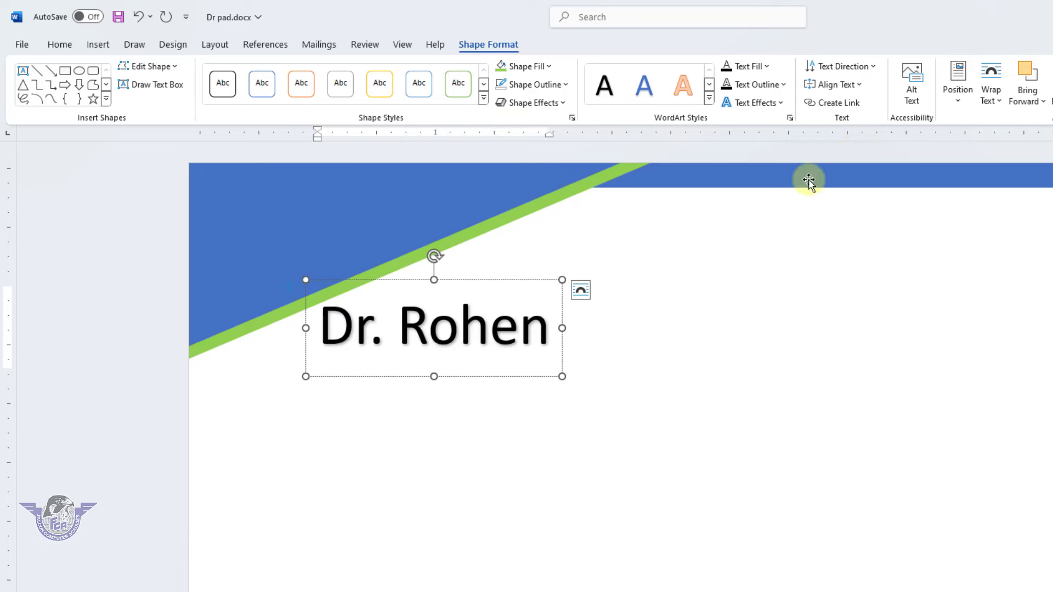
pyautogui.moveTo(527, 376); pyautogui.dragTo(559, 370)
# Set the doctor's name to Impact font in blue and nudge it right
pyautogui.click(58, 44)
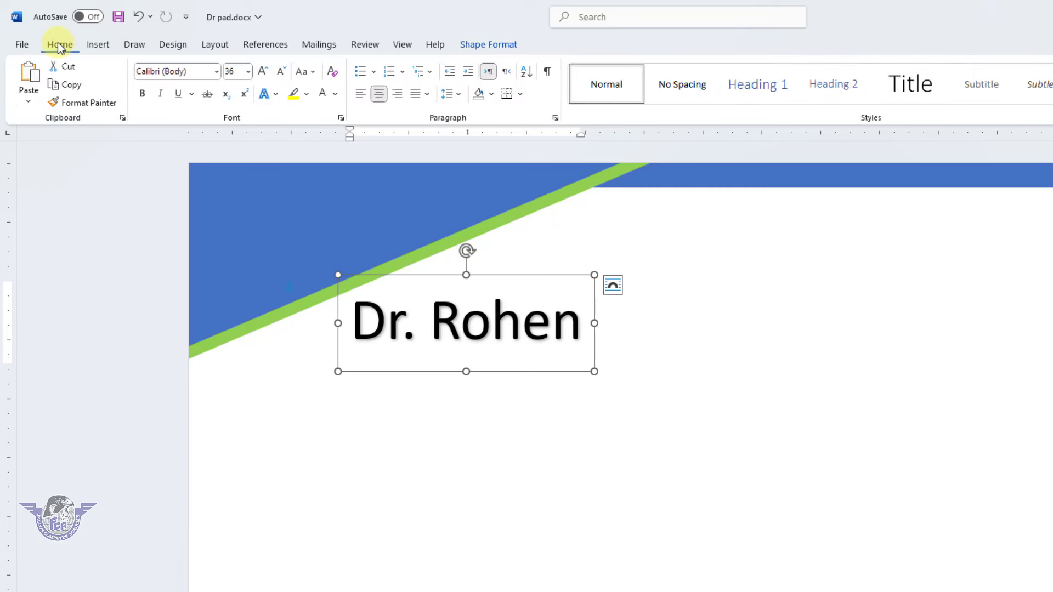
pyautogui.click(216, 73)
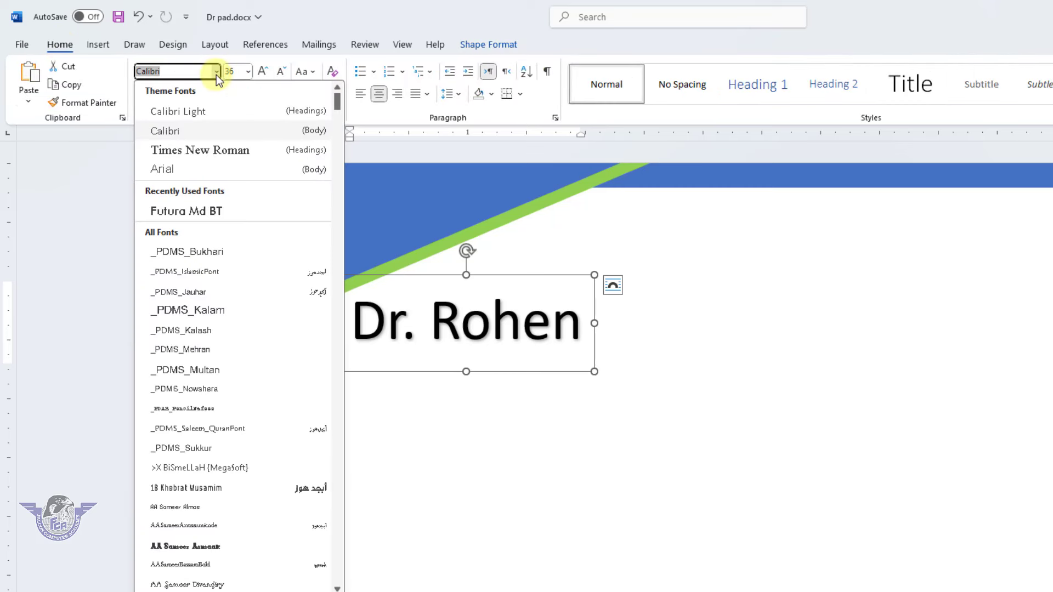
pyautogui.write('Impact')
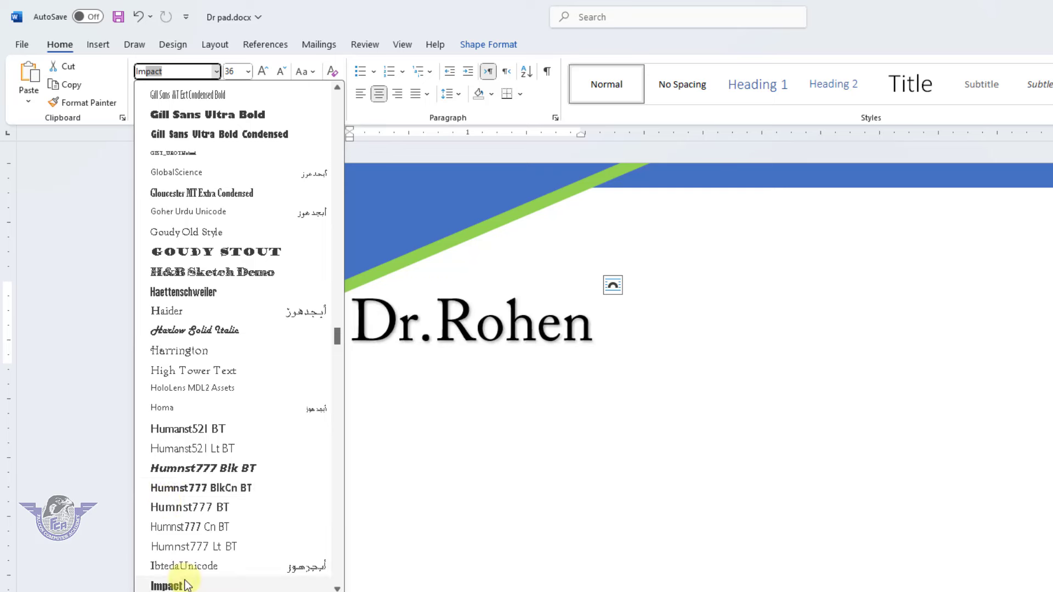
pyautogui.click(166, 584)
pyautogui.moveTo(545, 371); pyautogui.dragTo(568, 374)
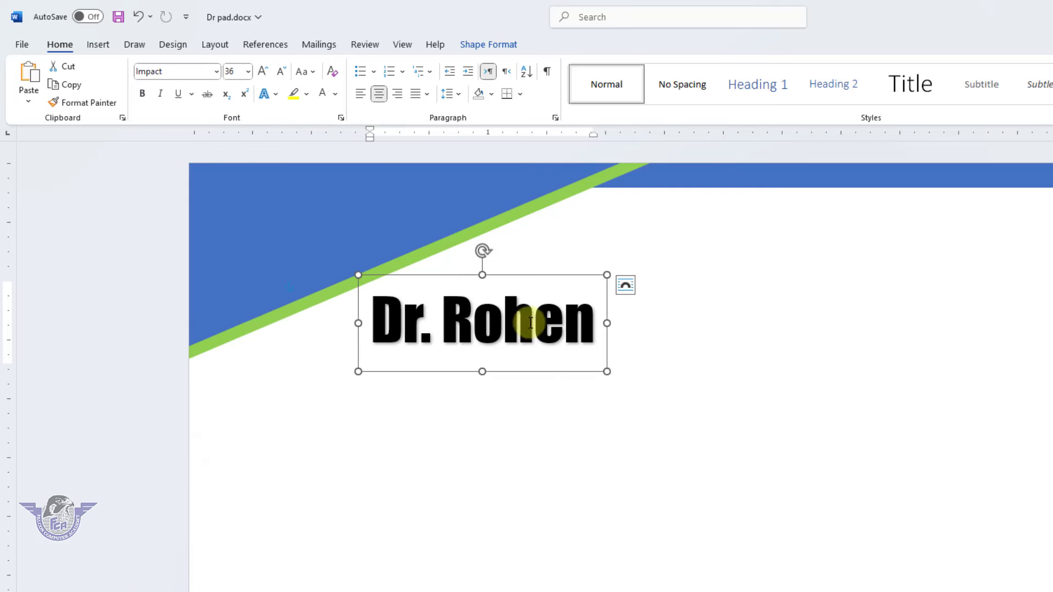
pyautogui.click(337, 95)
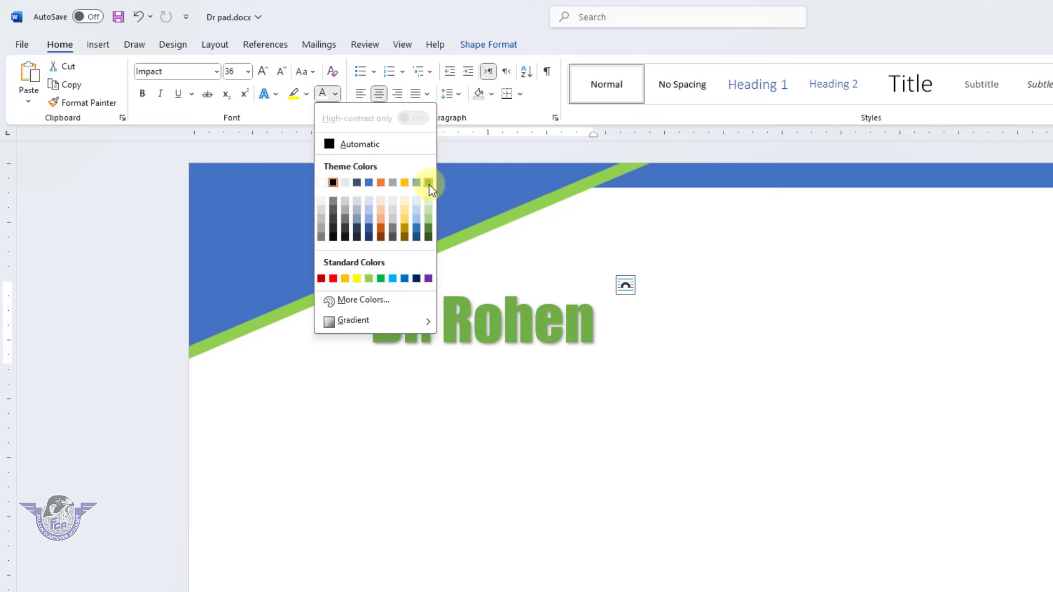
pyautogui.click(405, 278)
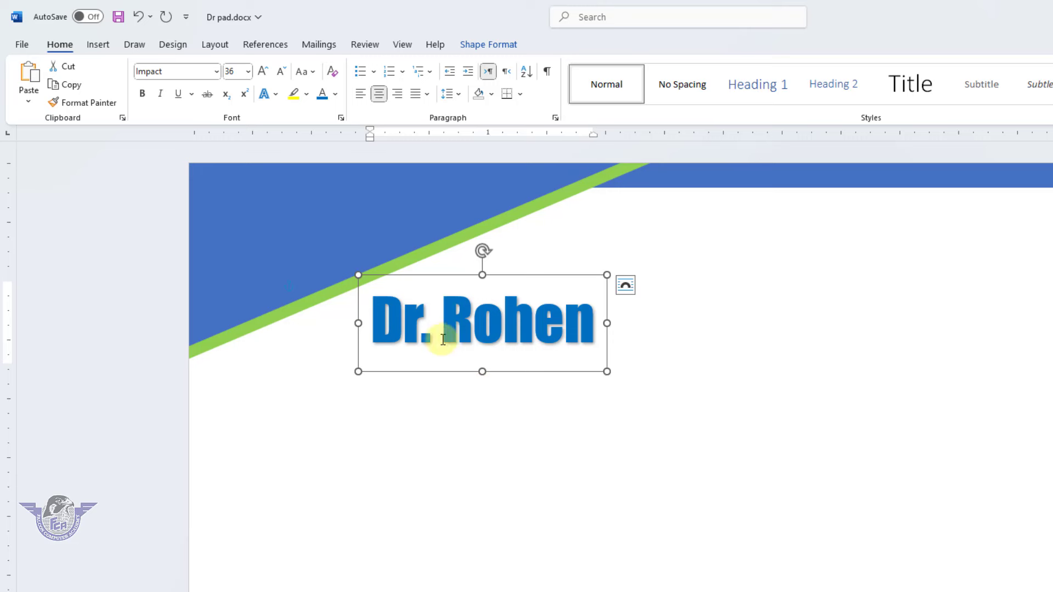
# Draw a text box just below the doctor's name heading
pyautogui.click(106, 46)
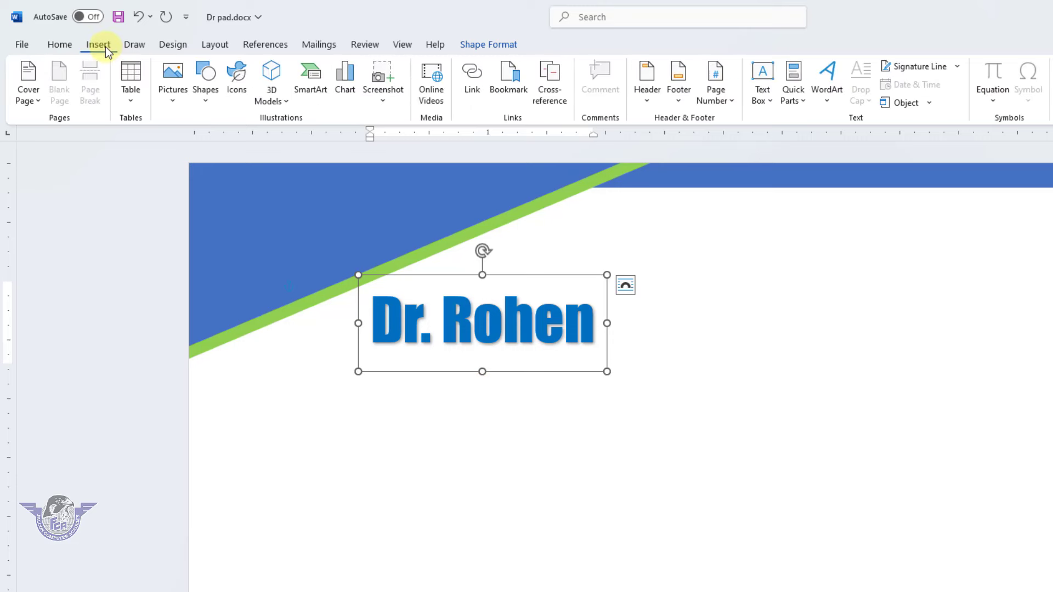
pyautogui.click(771, 102)
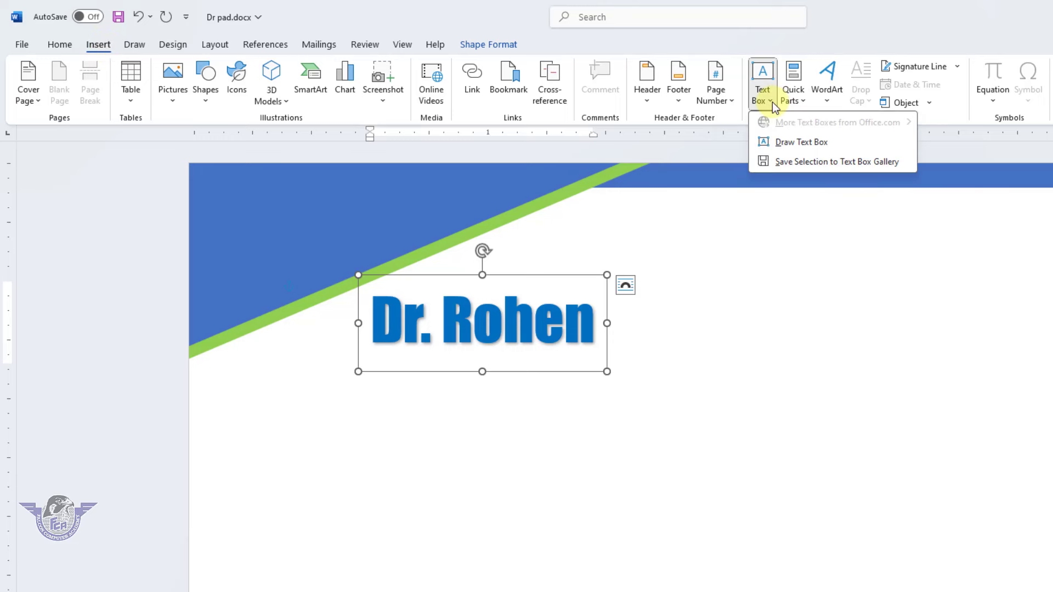
pyautogui.click(819, 149)
pyautogui.moveTo(344, 364); pyautogui.dragTo(607, 432)
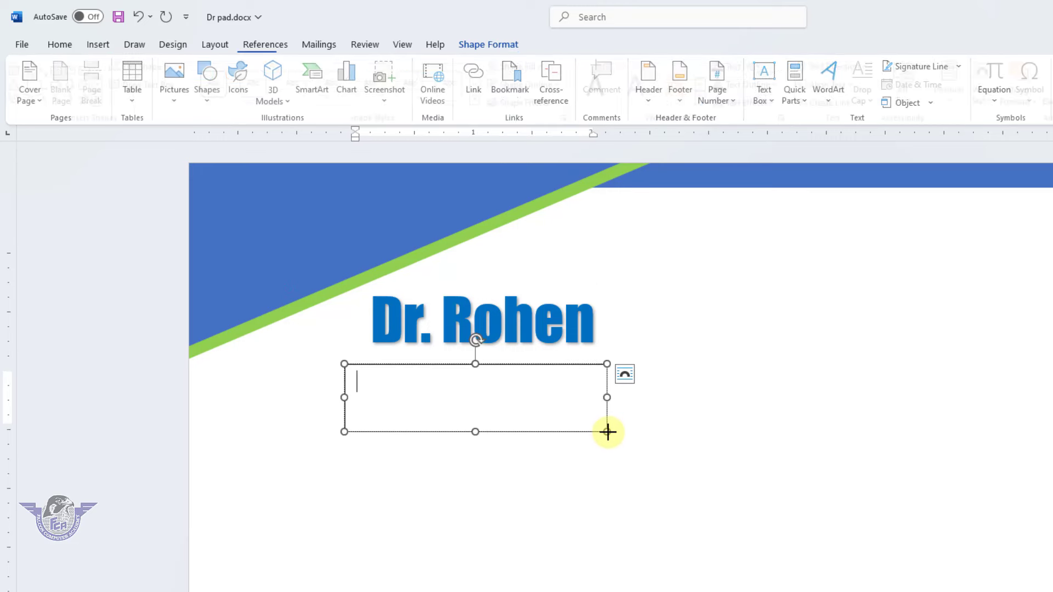
pyautogui.click(567, 365)
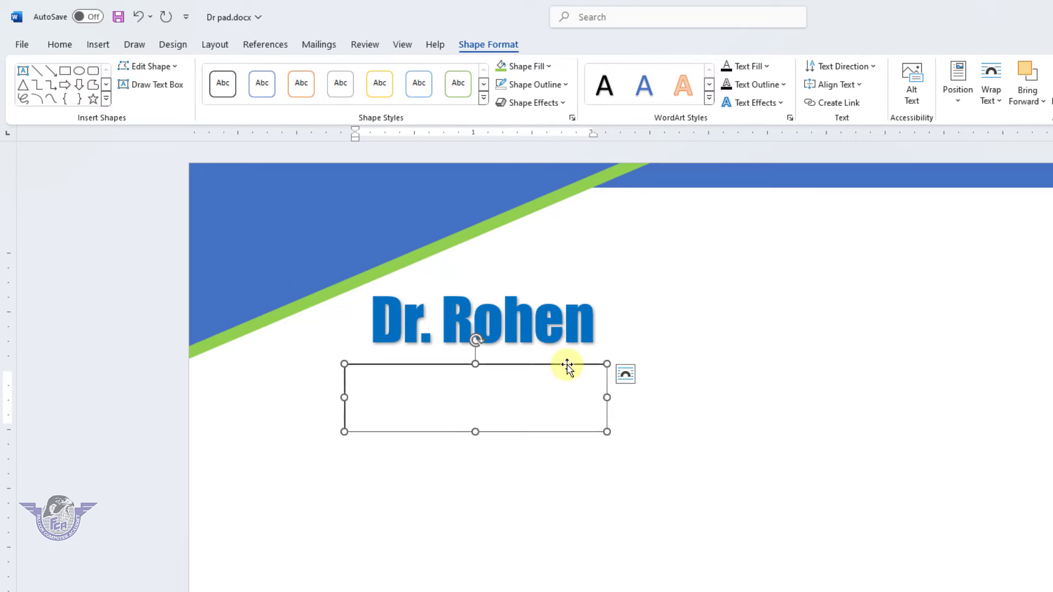
pyautogui.moveTo(567, 365); pyautogui.dragTo(575, 358)
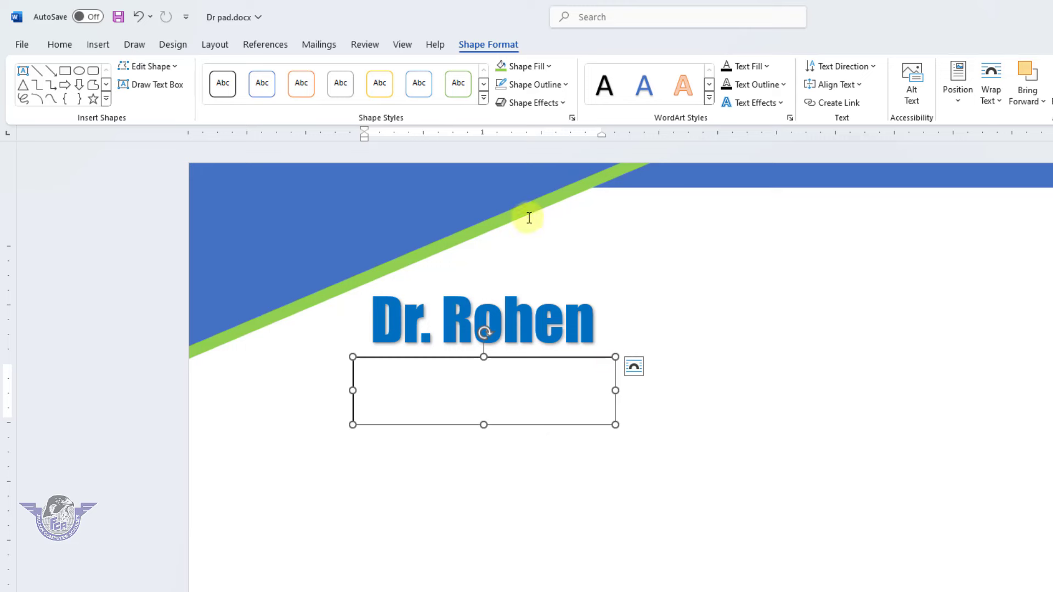
# Give the text box No Outline and No Fill
pyautogui.click(555, 86)
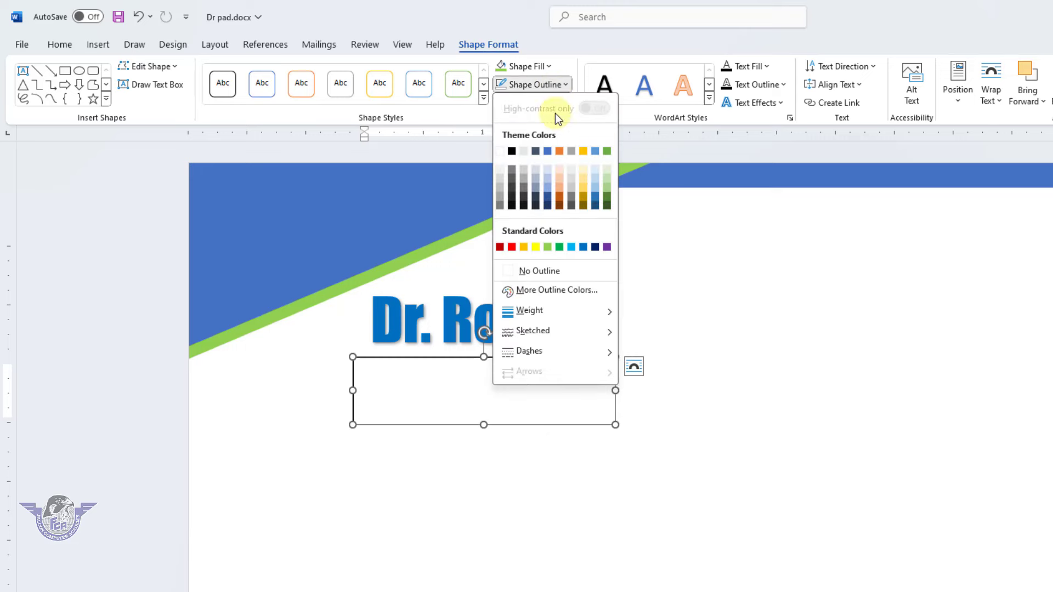
pyautogui.click(524, 268)
pyautogui.click(546, 66)
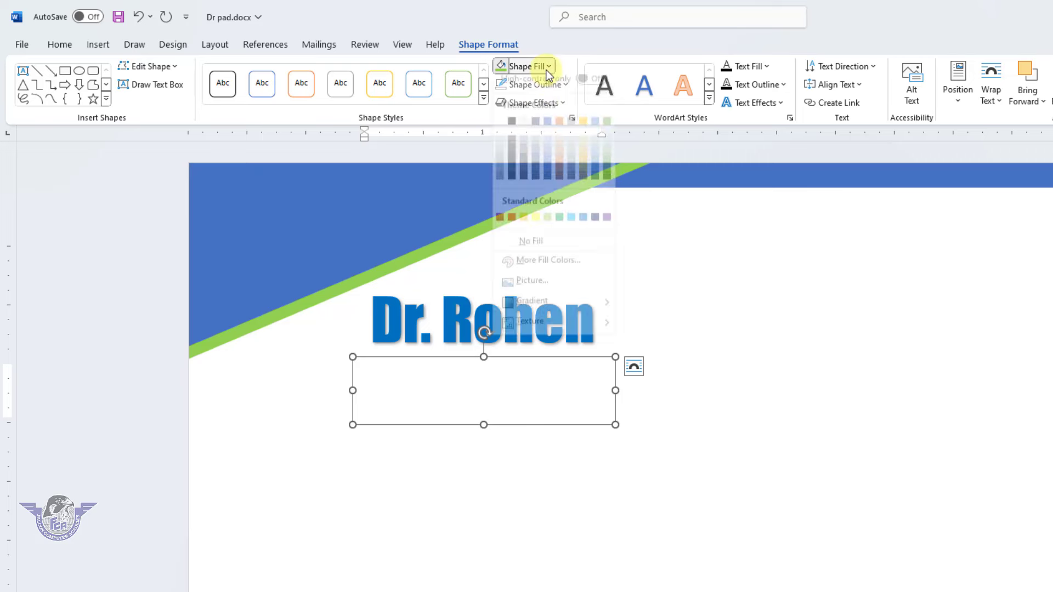
pyautogui.click(521, 247)
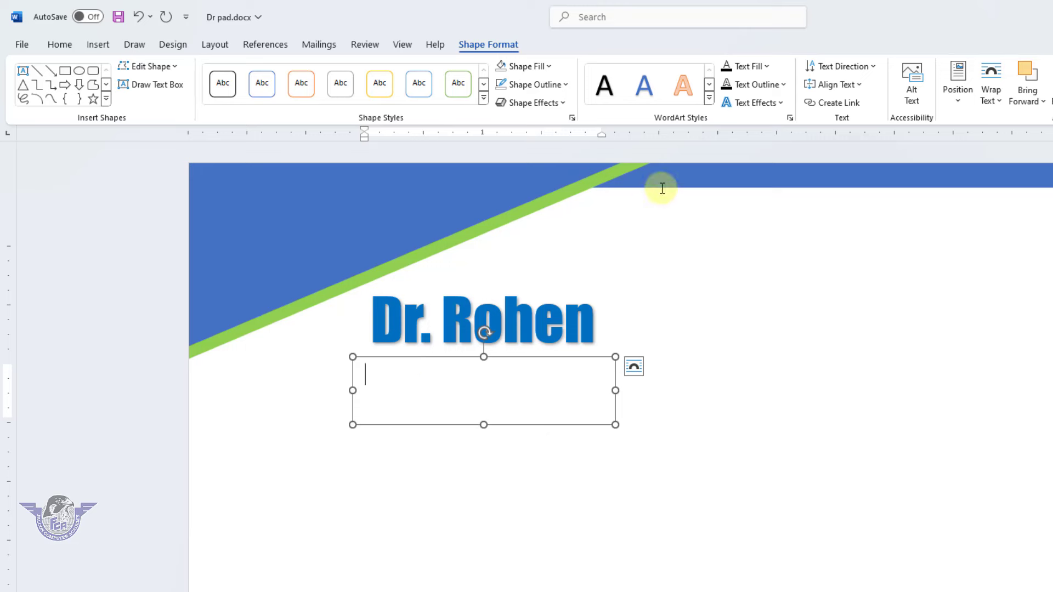
# Apply No Spacing and type 'MBBS,FCPS' and 'Reg. No.: 14567' on separate lines
pyautogui.click(60, 44)
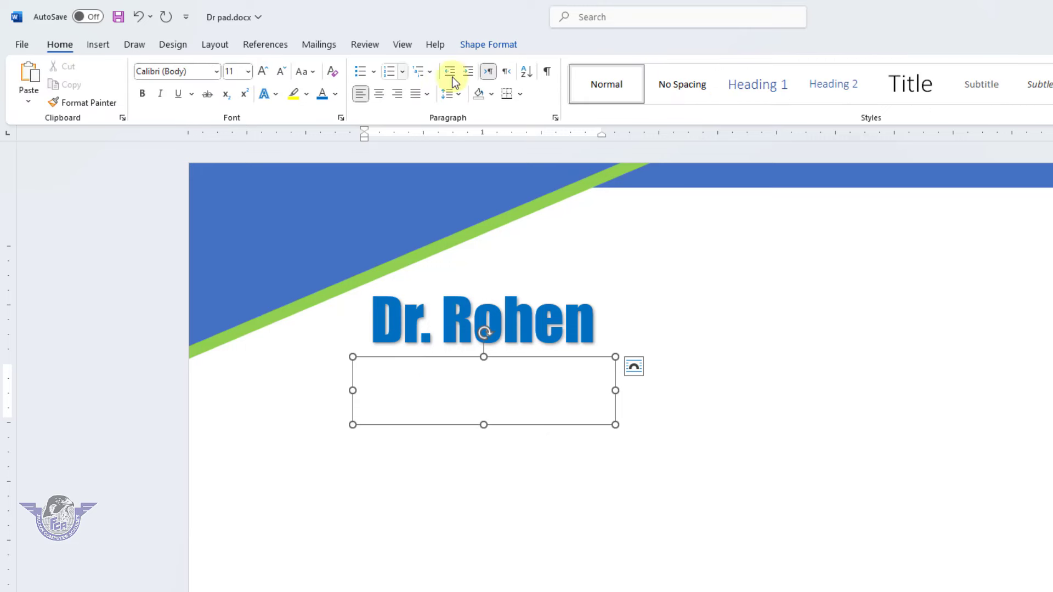
pyautogui.click(661, 90)
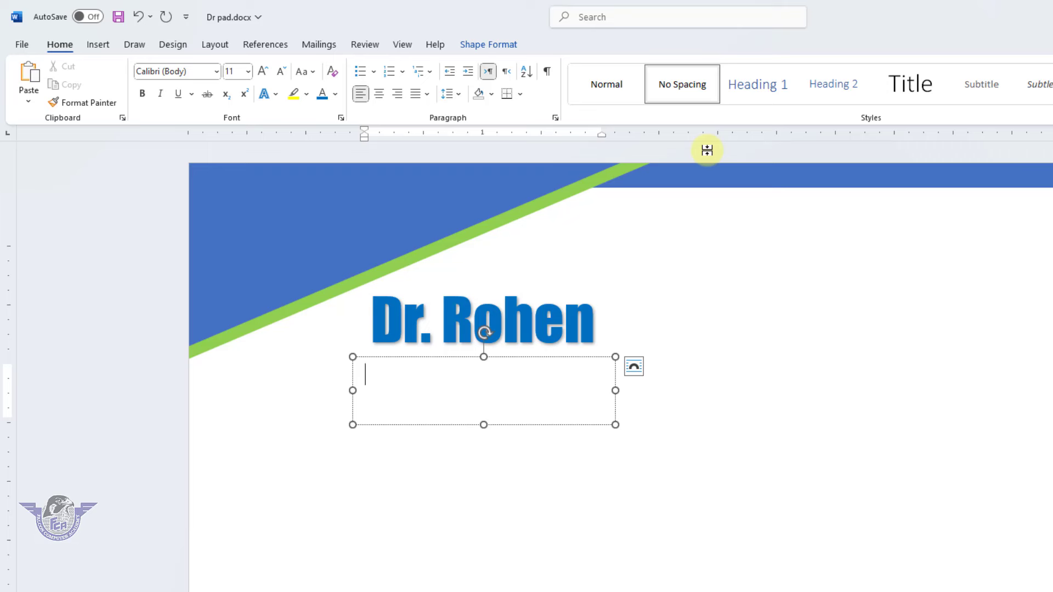
pyautogui.write('MBBS,FCPS')
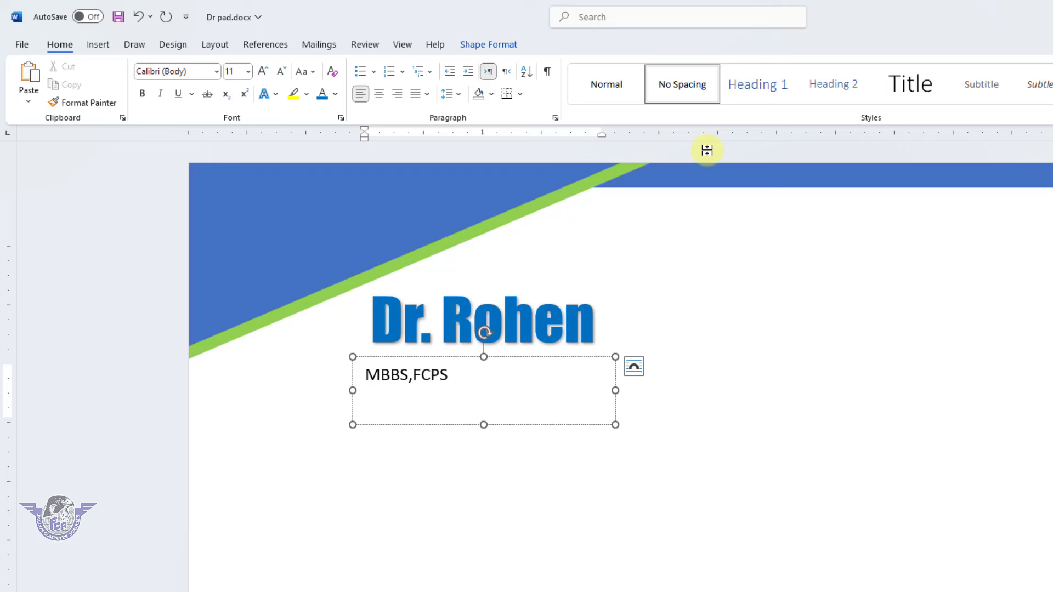
pyautogui.press('Return')
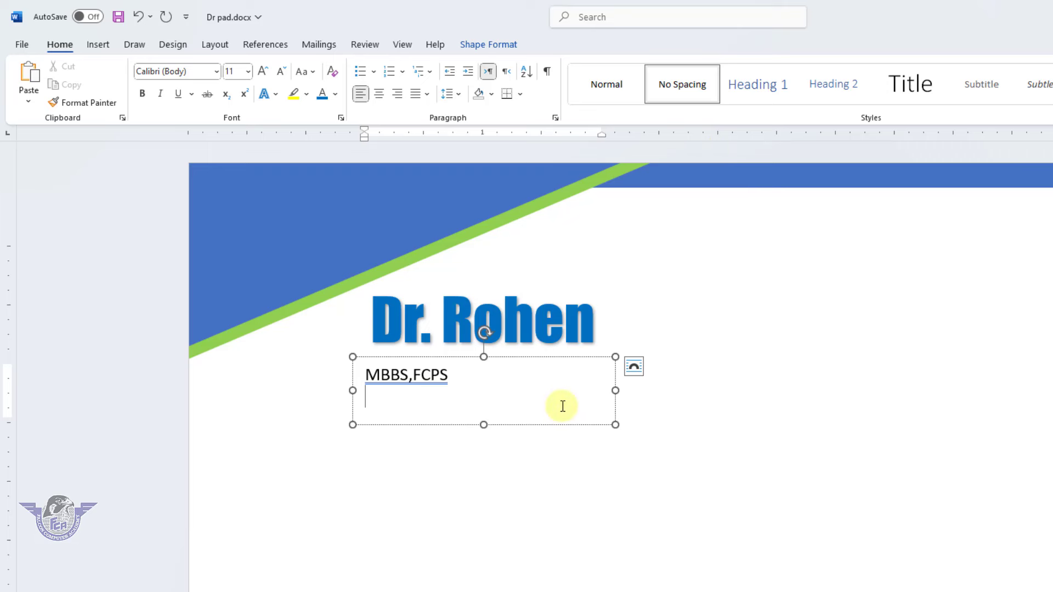
pyautogui.write('Reg. No. : 14567')
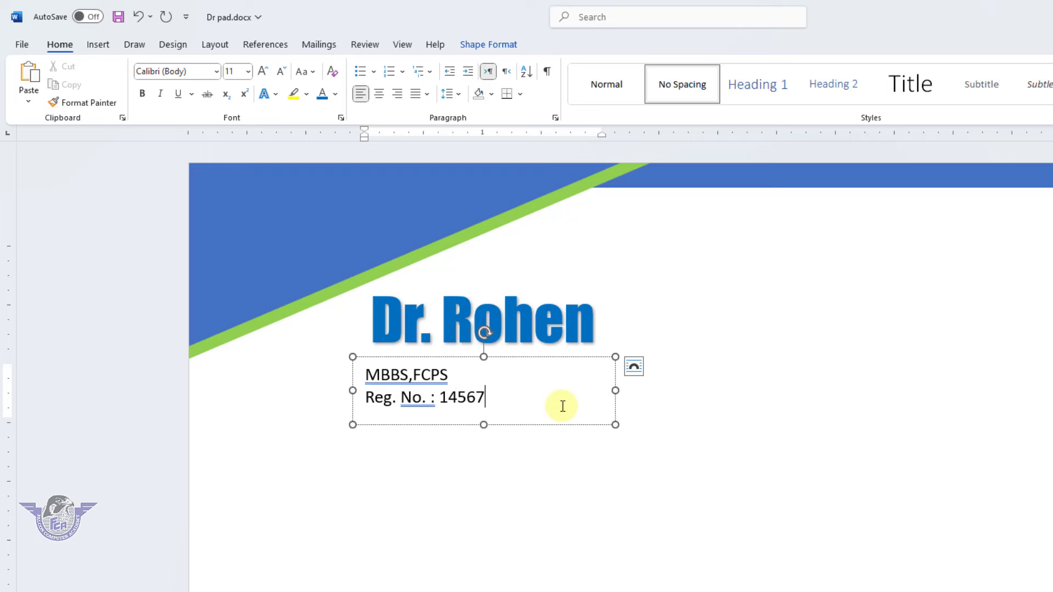
pyautogui.press('Left')
pyautogui.press('Left')
pyautogui.press('Left')
pyautogui.press('Left')
pyautogui.press('Left')
pyautogui.press('Left')
pyautogui.hotkey('shift', 'Left')
pyautogui.press('Delete')
pyautogui.press('End')
# Make the box taller and add a third line 'Time: 9:00 am to 7:00 pm'
pyautogui.press('Return')
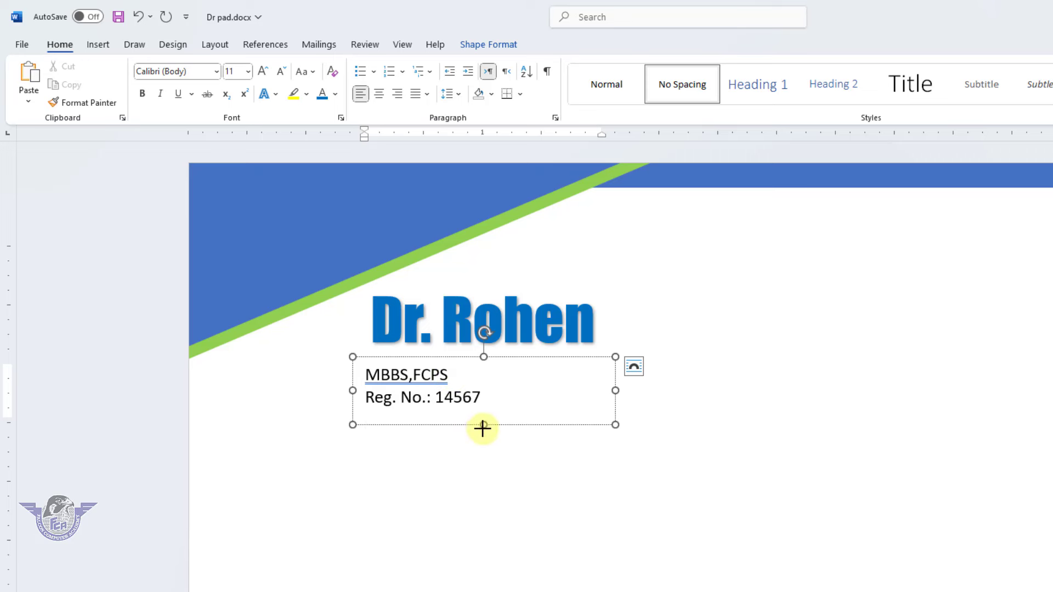
pyautogui.moveTo(483, 429); pyautogui.dragTo(482, 439)
pyautogui.click(419, 411)
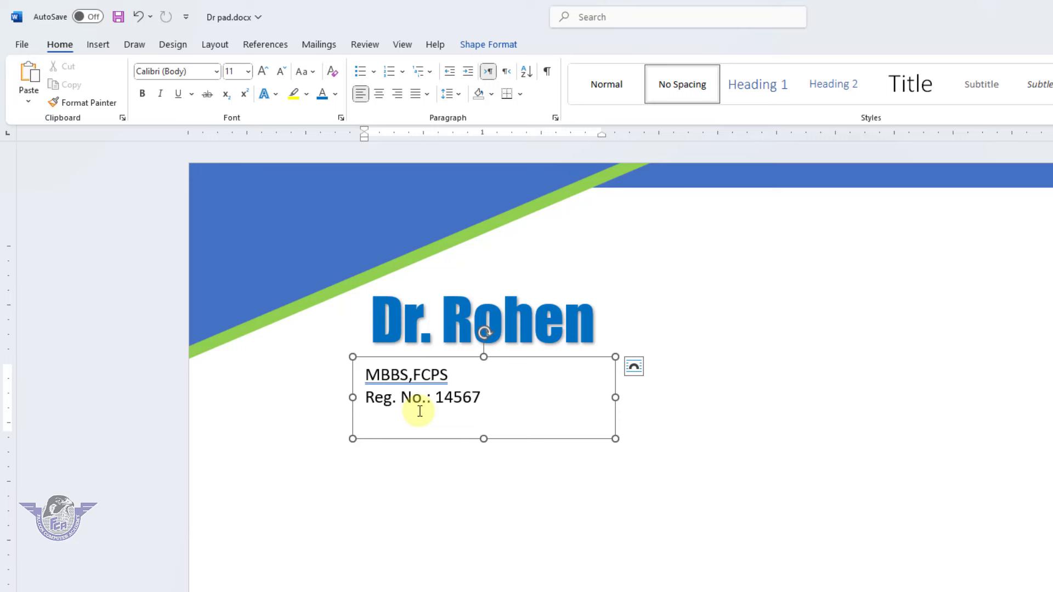
pyautogui.write('Time')
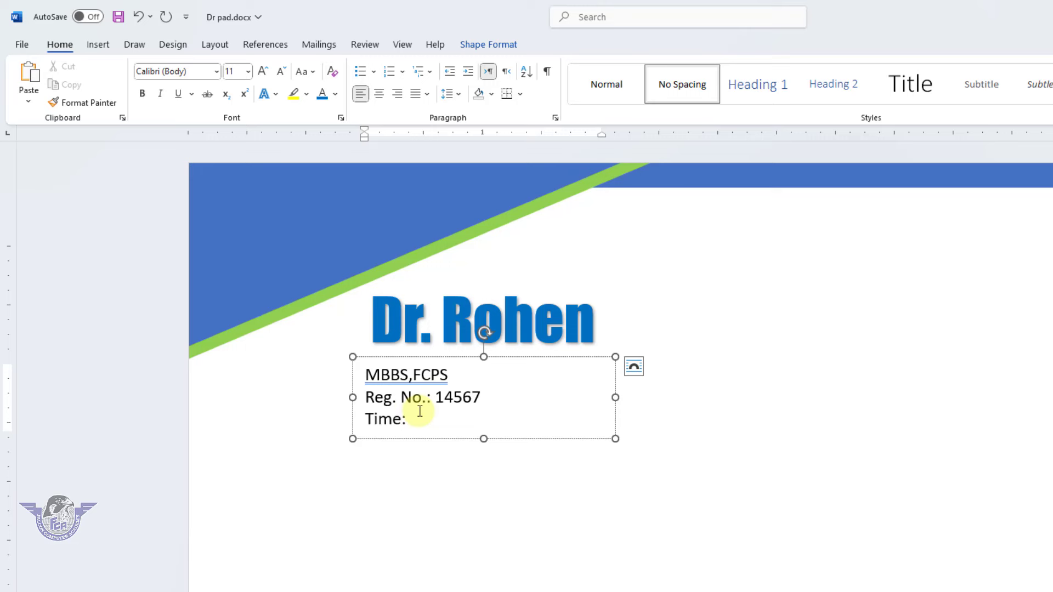
pyautogui.write(': 9:00 am to 5')
pyautogui.press('BackSpace')
pyautogui.write('7:00 pm')
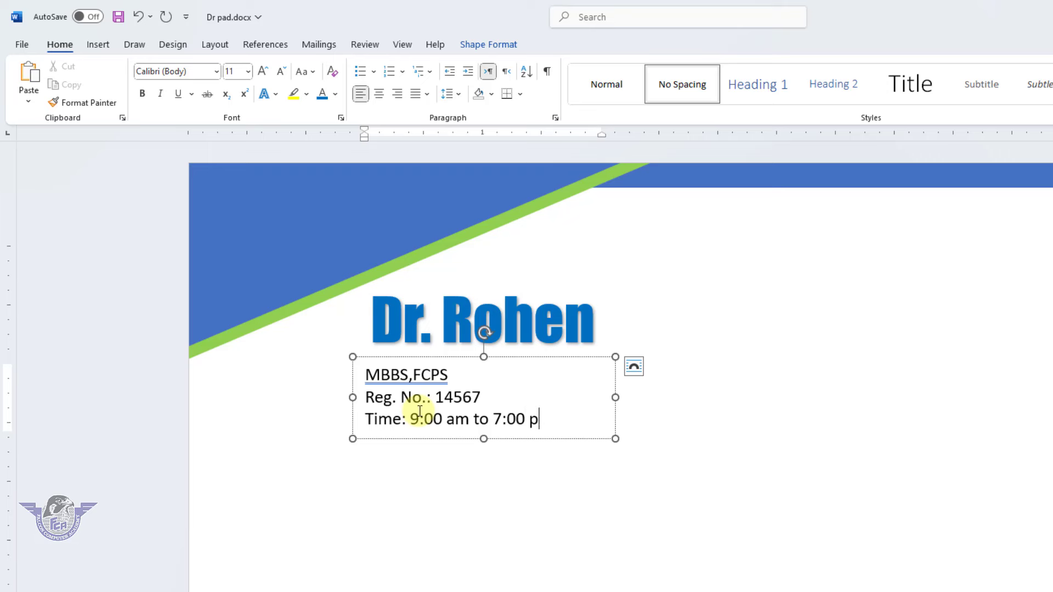
pyautogui.click(490, 440)
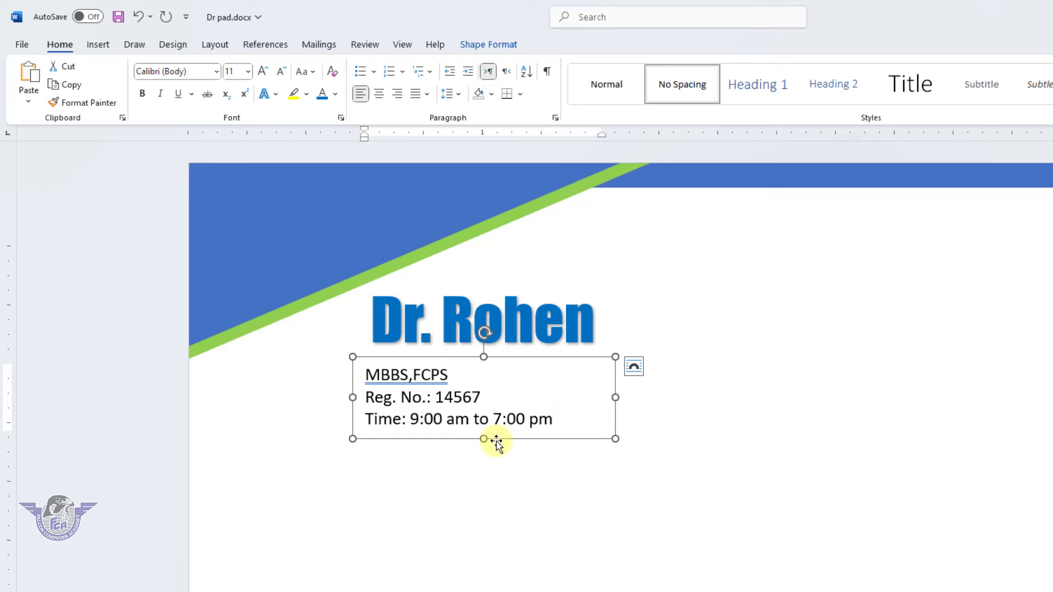
# Centre the lines at 14 pt, then resize the box and recentre it under Dr. Rohen
pyautogui.click(380, 95)
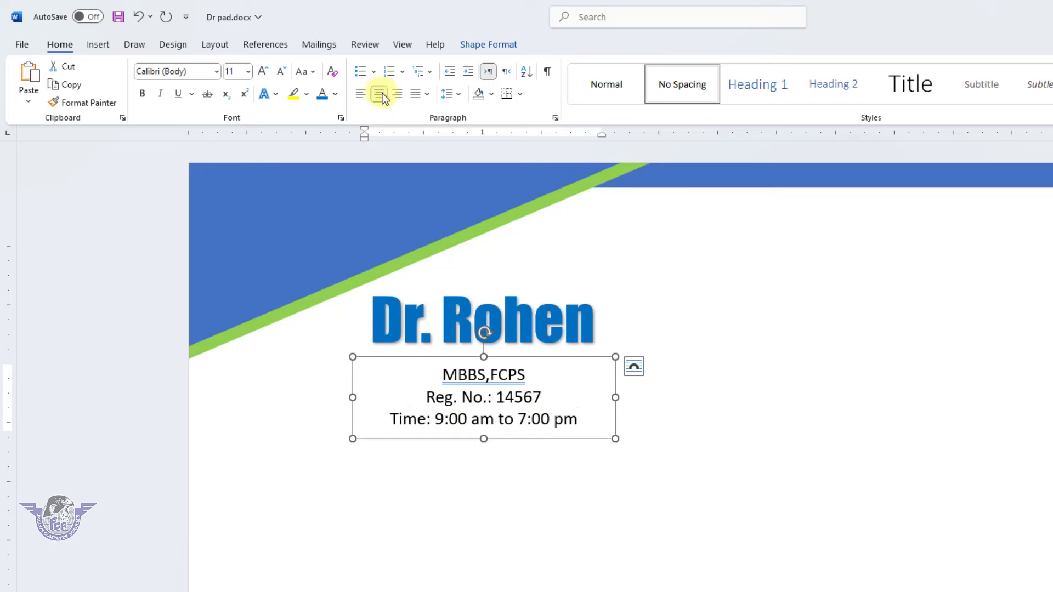
pyautogui.click(263, 72)
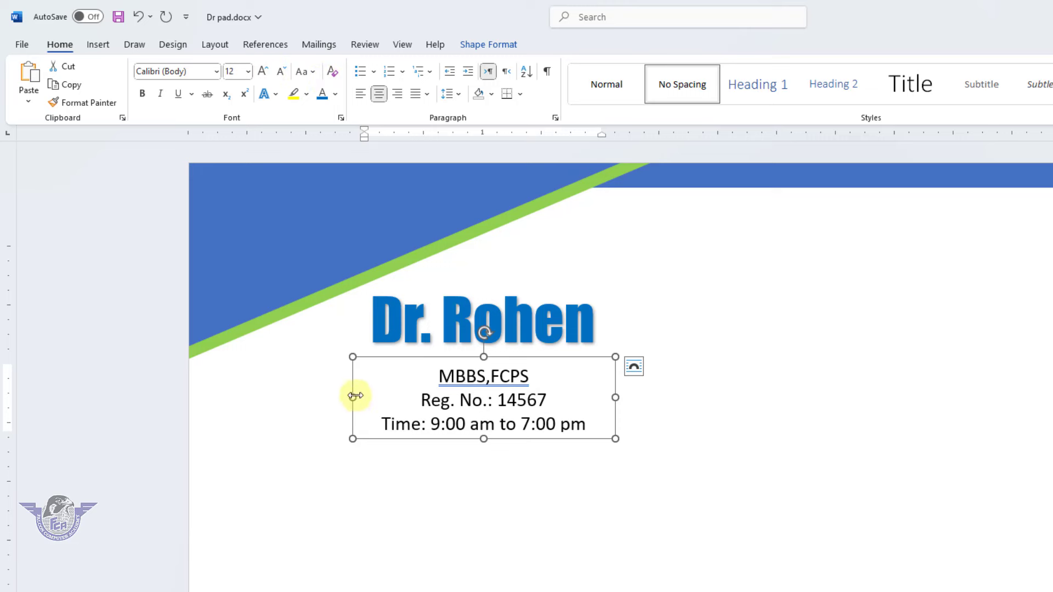
pyautogui.moveTo(353, 397); pyautogui.dragTo(324, 396)
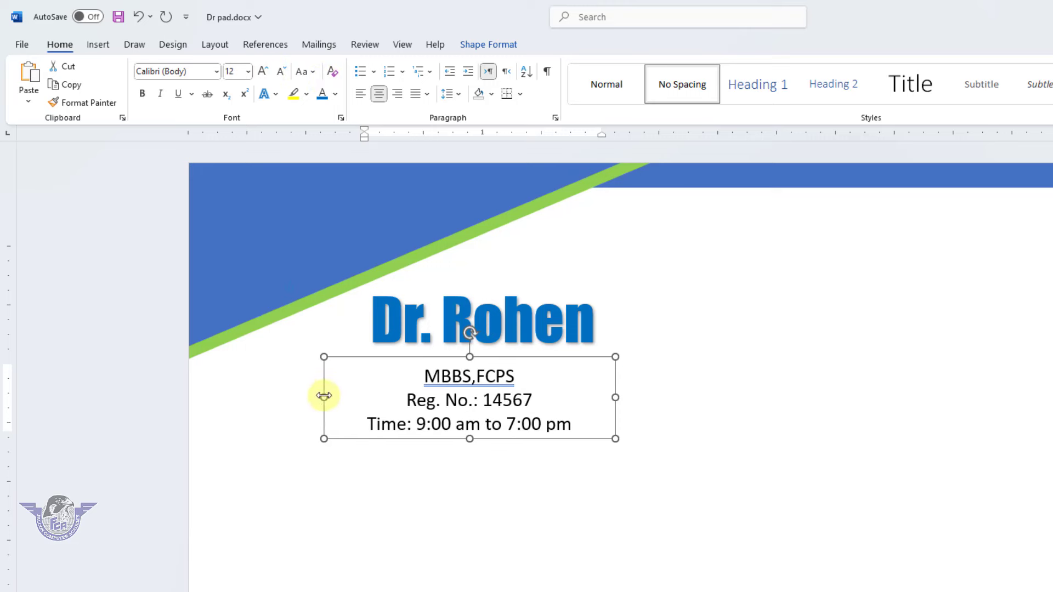
pyautogui.click(264, 71)
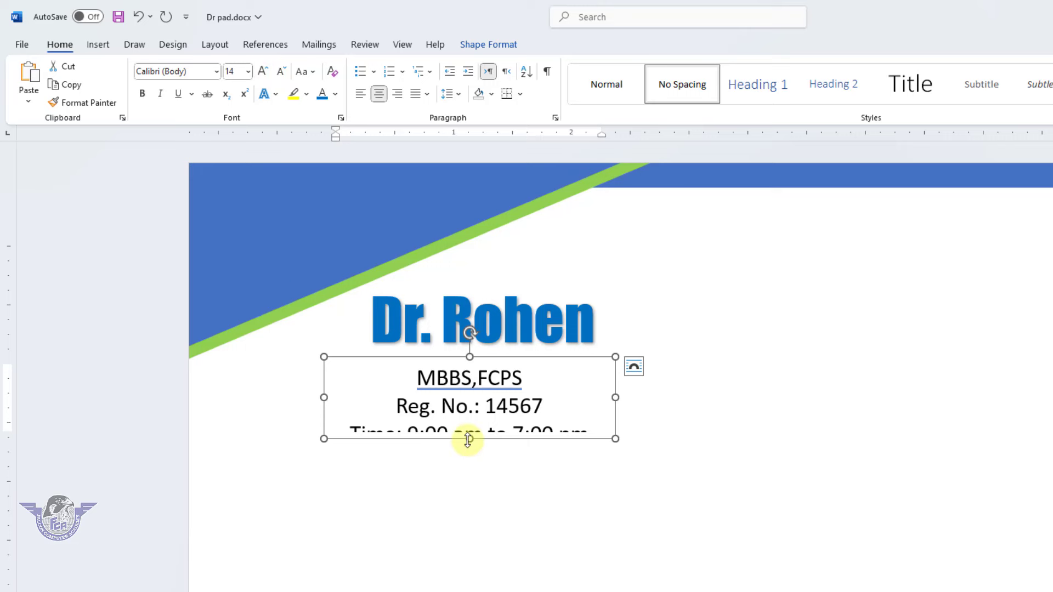
pyautogui.moveTo(470, 438); pyautogui.dragTo(470, 454)
pyautogui.moveTo(497, 362); pyautogui.dragTo(504, 351)
# Ignore the spelling flag on MBBS,FCPS and save Dr pad.docx
pyautogui.click(505, 365)
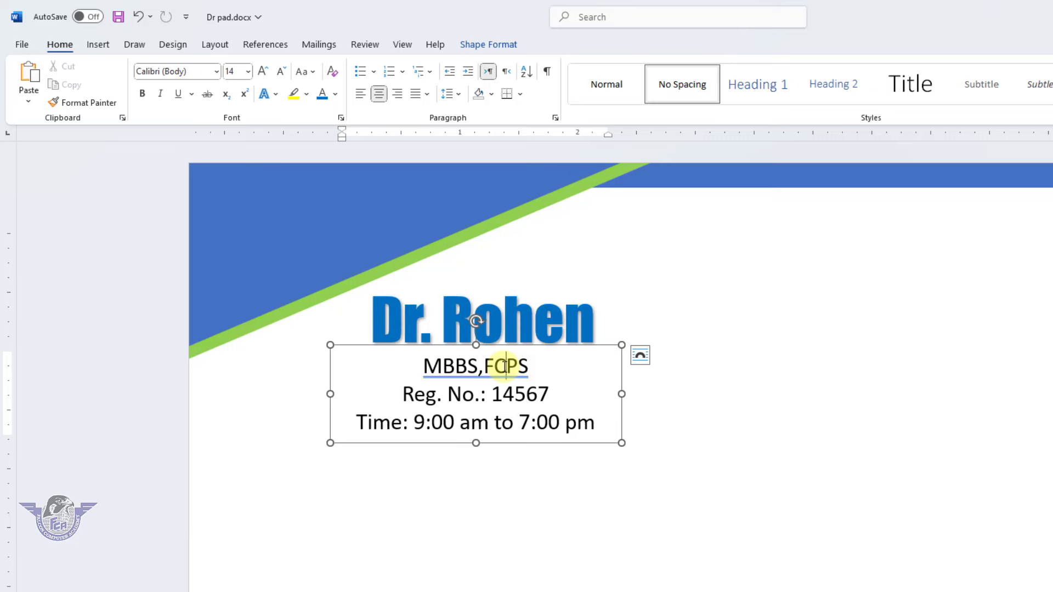
pyautogui.rightClick(505, 366)
pyautogui.click(493, 412)
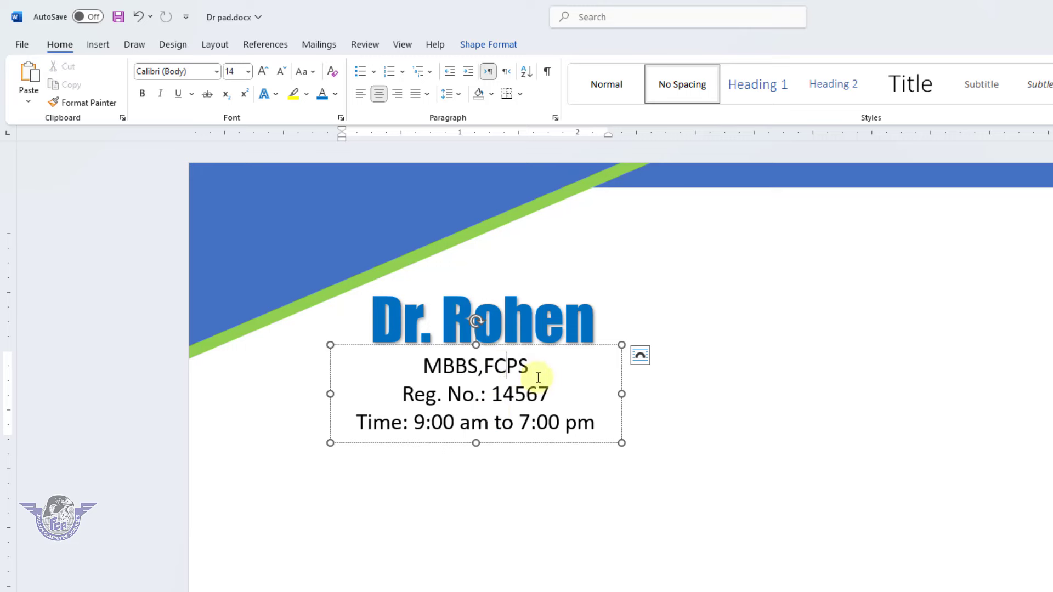
pyautogui.click(766, 416)
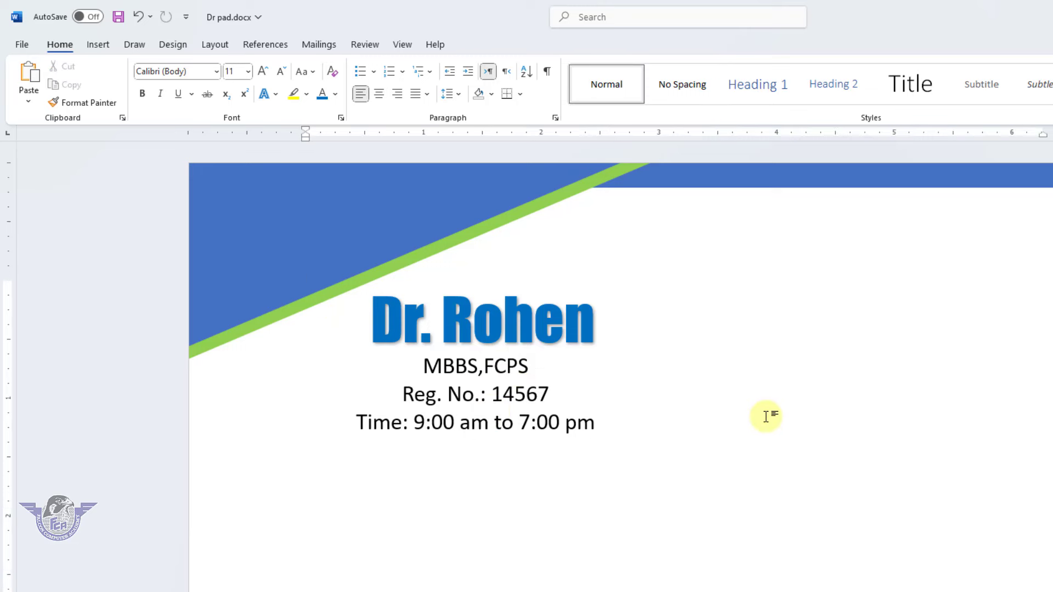
pyautogui.hotkey('ctrl', 's')
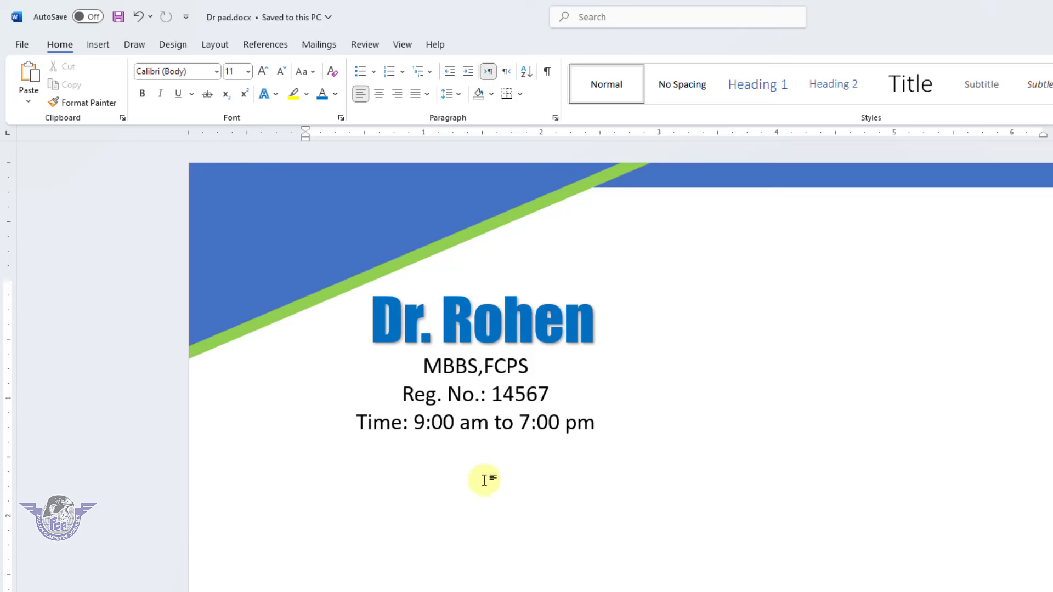
# Draw a long thin rectangle bar spanning the page width below the credentials
pyautogui.click(96, 46)
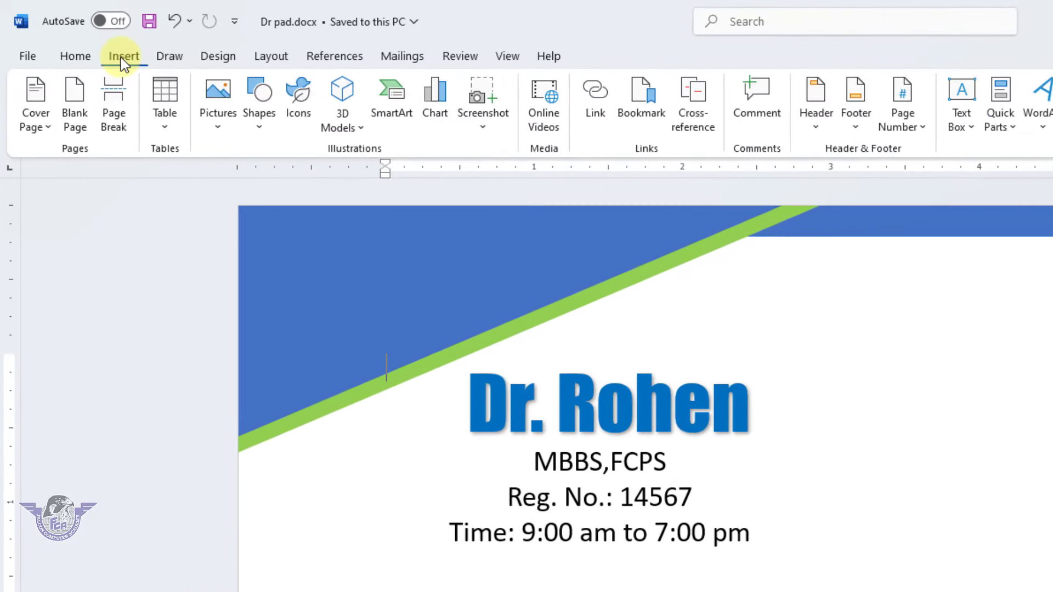
pyautogui.click(264, 127)
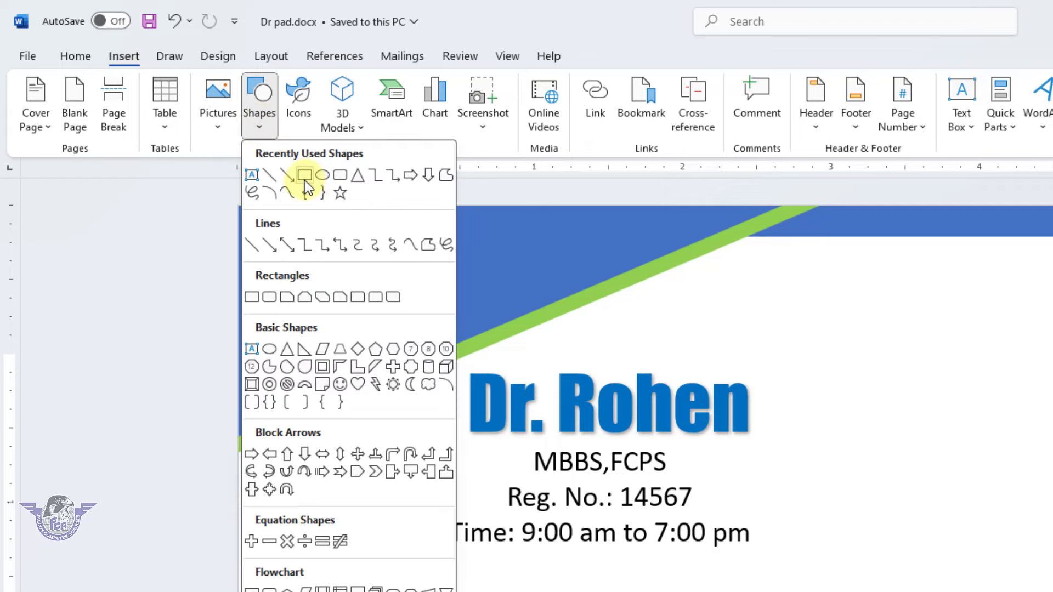
pyautogui.click(304, 176)
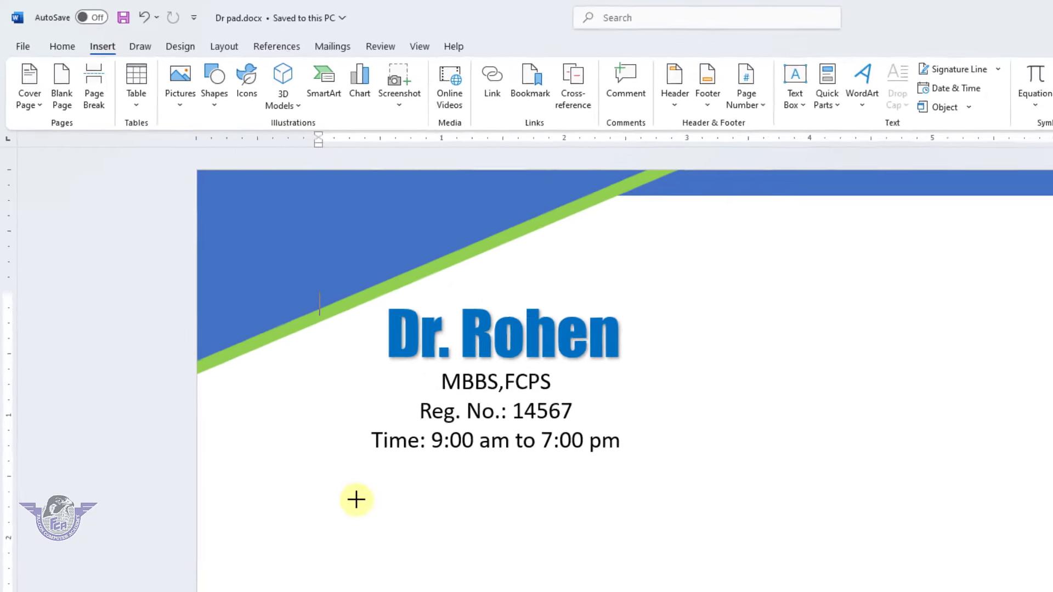
pyautogui.moveTo(229, 497); pyautogui.dragTo(1025, 510)
pyautogui.moveTo(857, 427); pyautogui.dragTo(1013, 422)
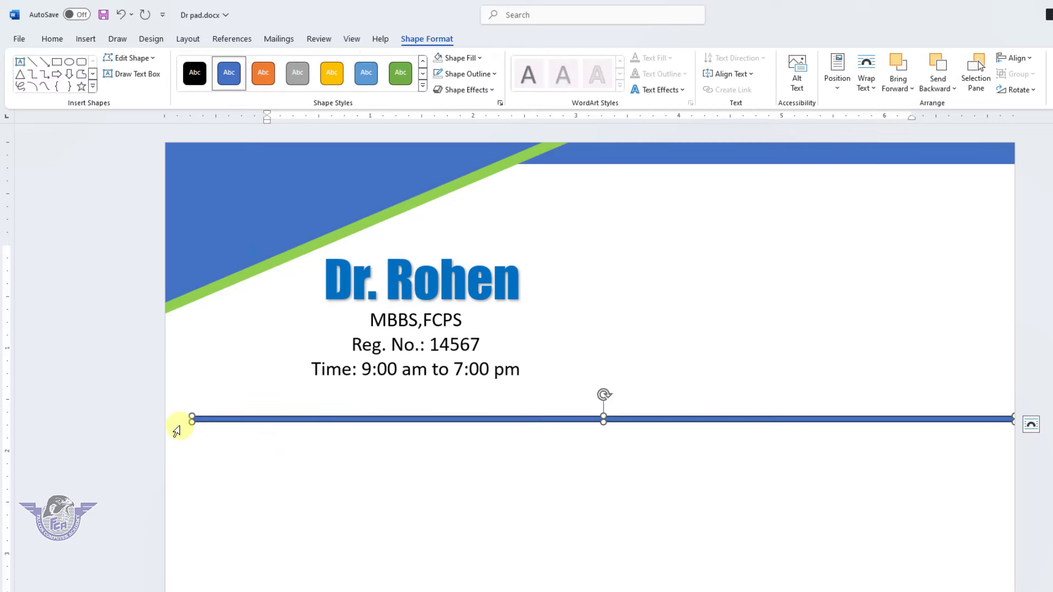
pyautogui.moveTo(167, 421); pyautogui.dragTo(163, 421)
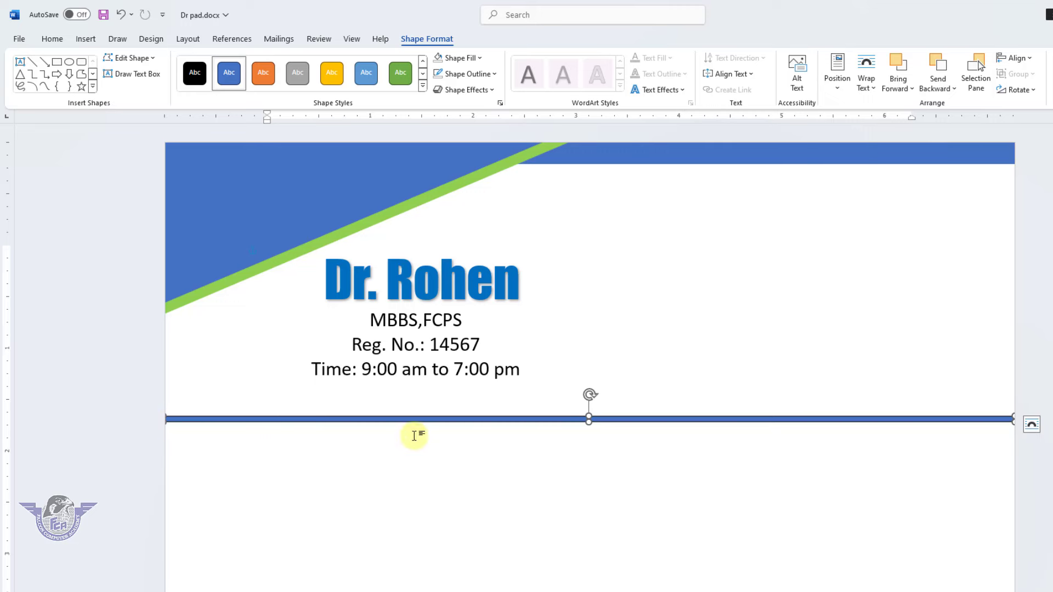
pyautogui.keyDown('ctrl'); pyautogui.scroll(10, 660, 434); pyautogui.keyUp('ctrl')
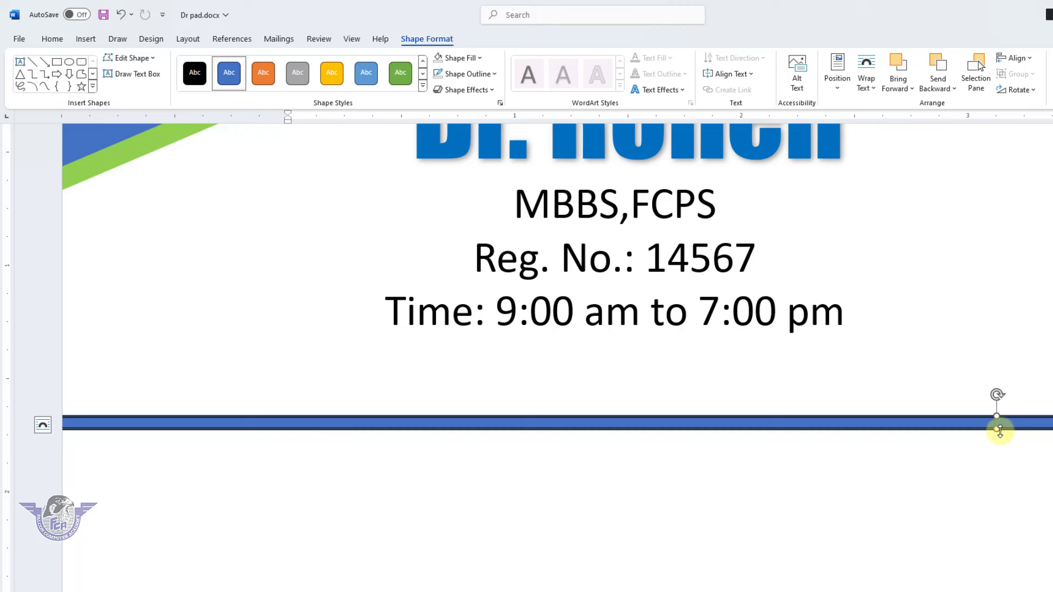
pyautogui.moveTo(996, 428); pyautogui.dragTo(996, 405)
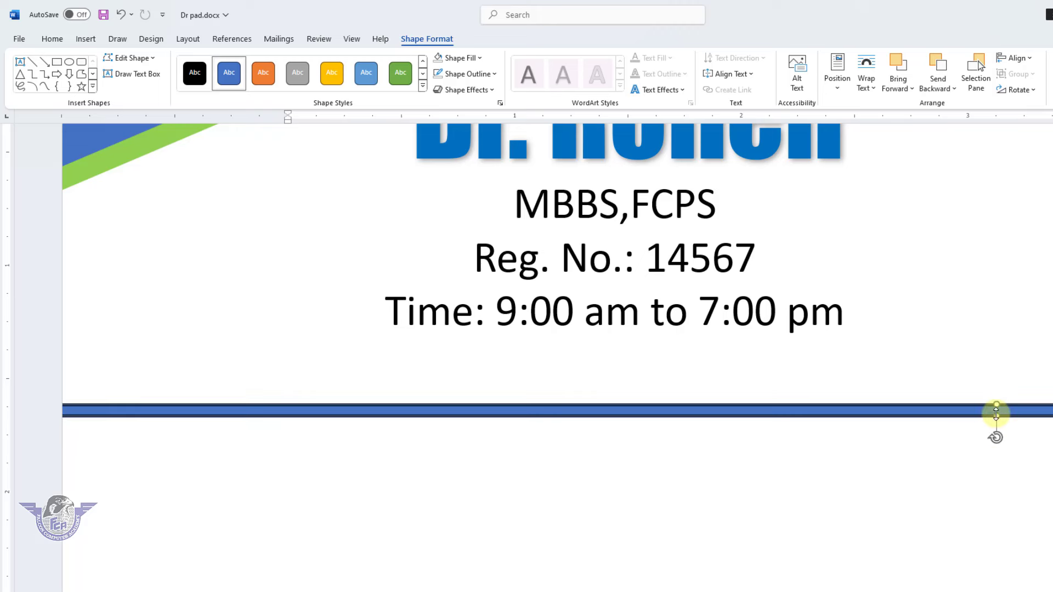
# Remove the bar's outline and fill it light grey
pyautogui.click(467, 74)
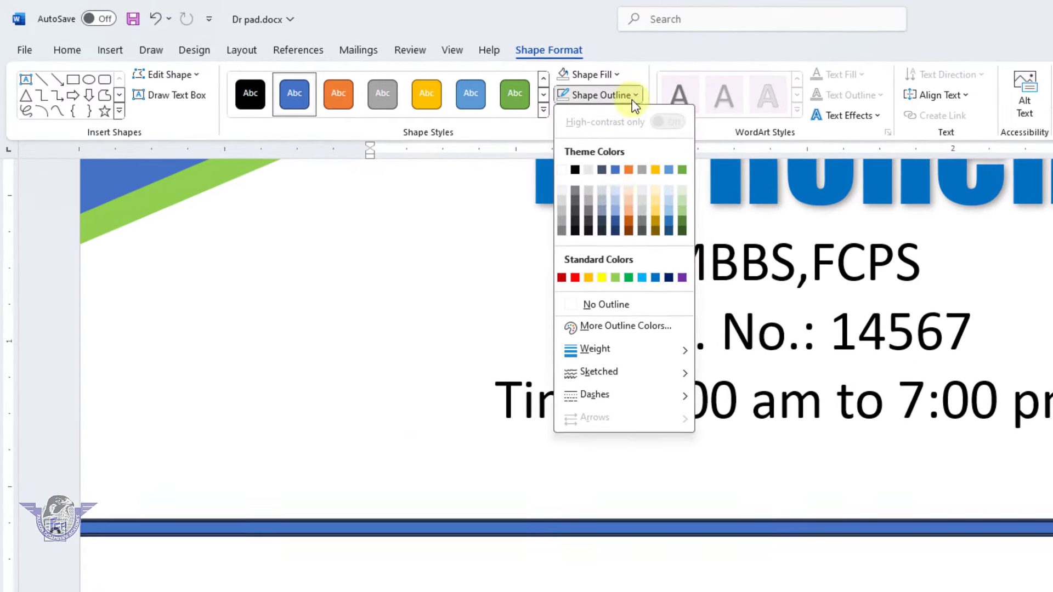
pyautogui.click(623, 304)
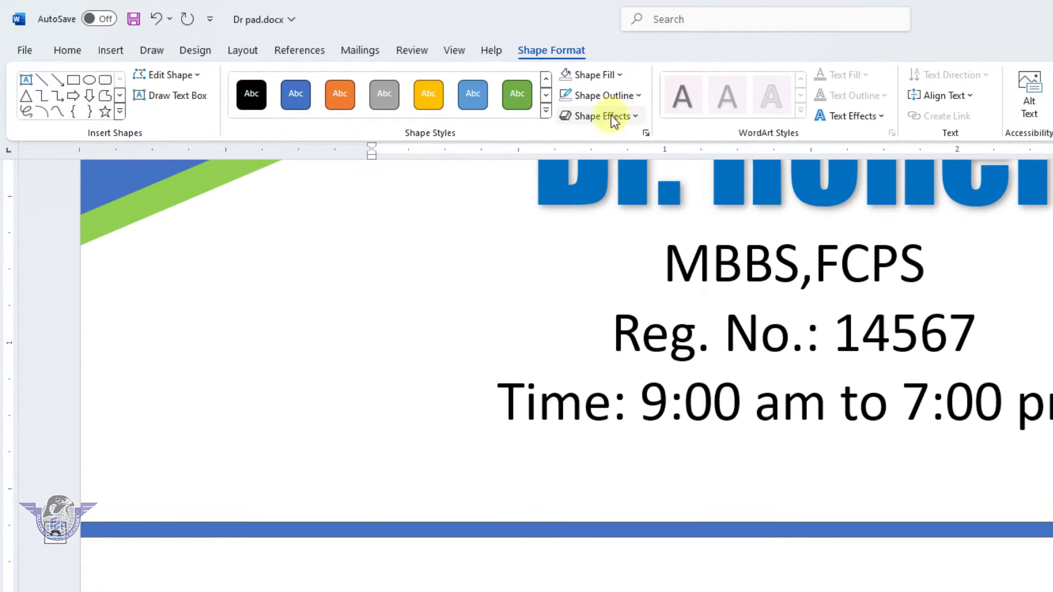
pyautogui.click(621, 77)
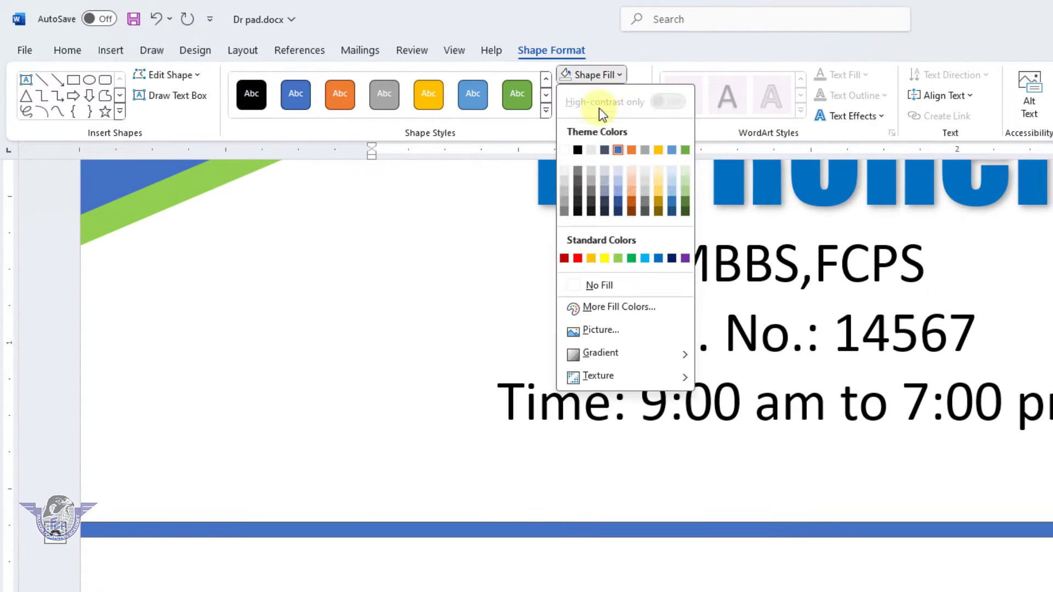
pyautogui.click(565, 192)
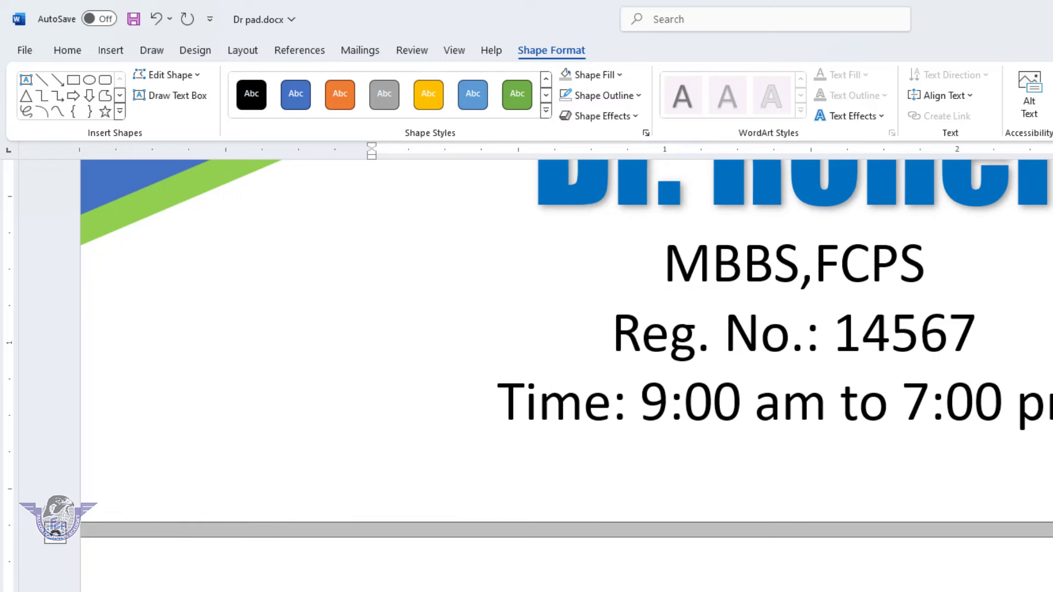
pyautogui.moveTo(1025, 536); pyautogui.dragTo(824, 525)
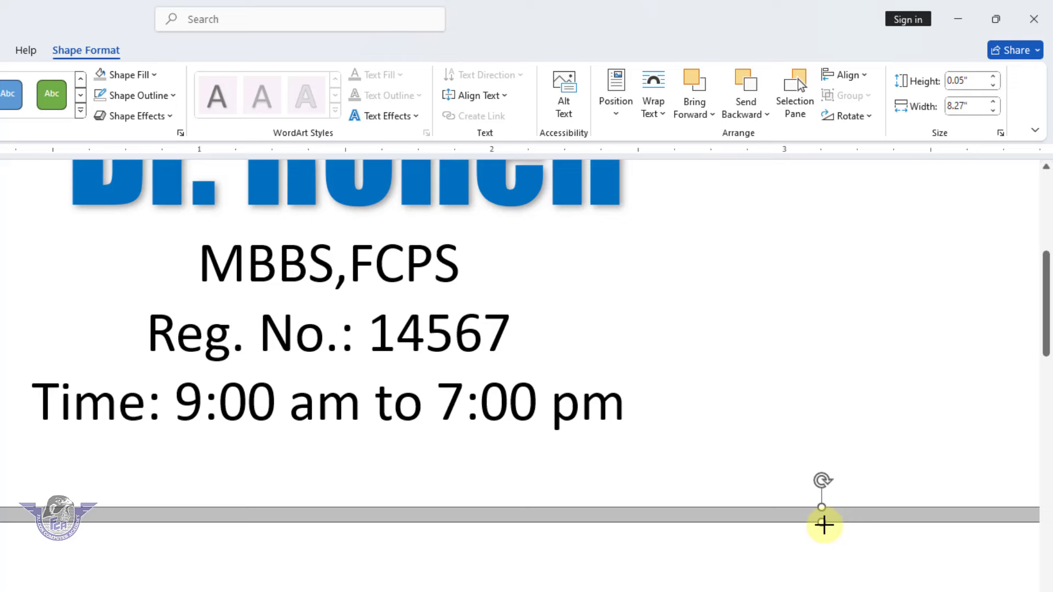
# Set the bar's height to 0.02" to make it a thin rule
pyautogui.scroll(-10, 416, 529)
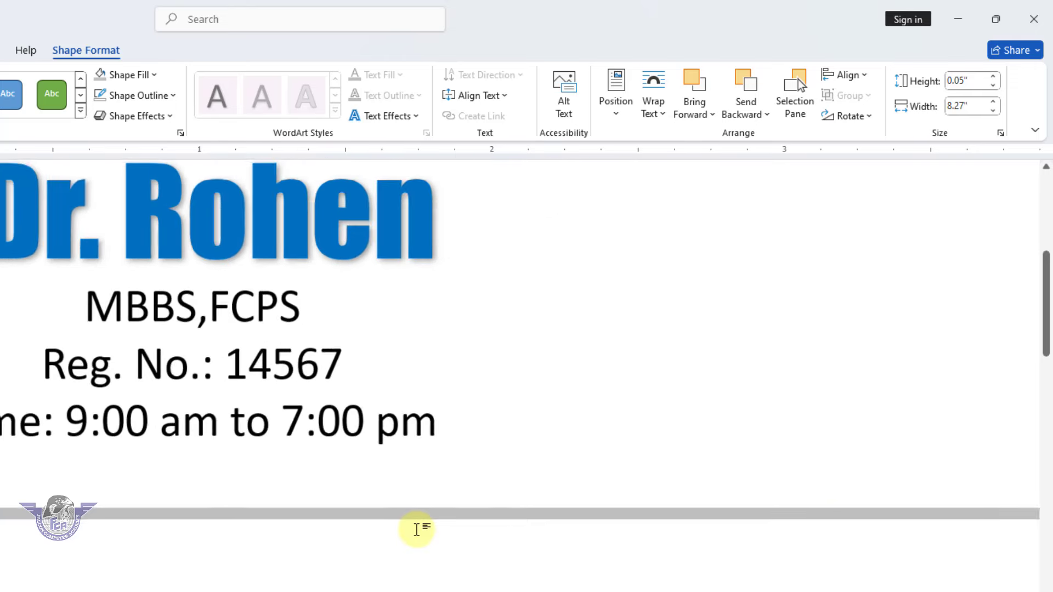
pyautogui.scroll(-5, 417, 529)
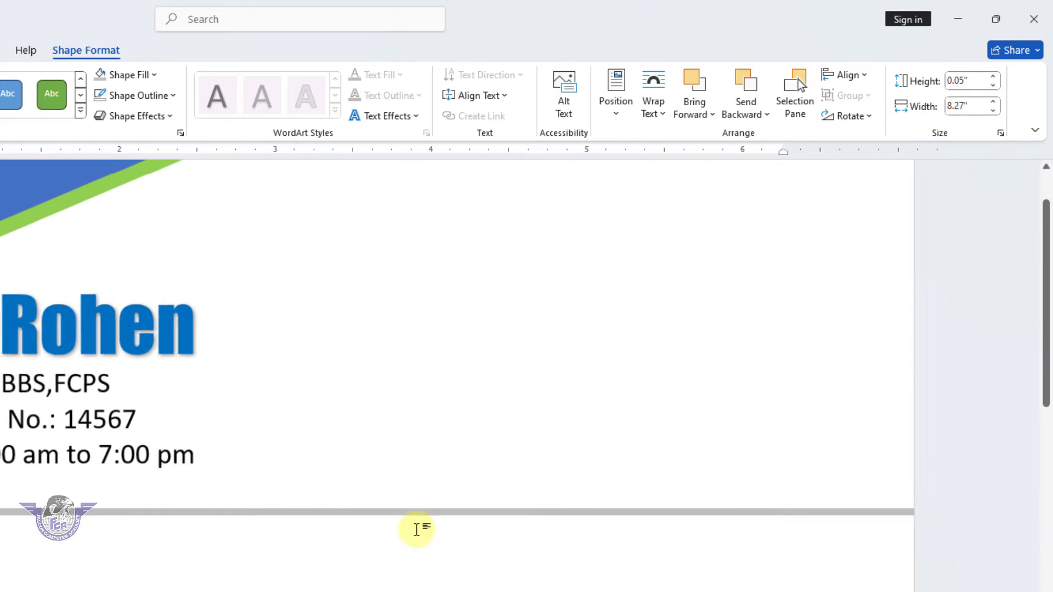
pyautogui.scroll(-2, 417, 529)
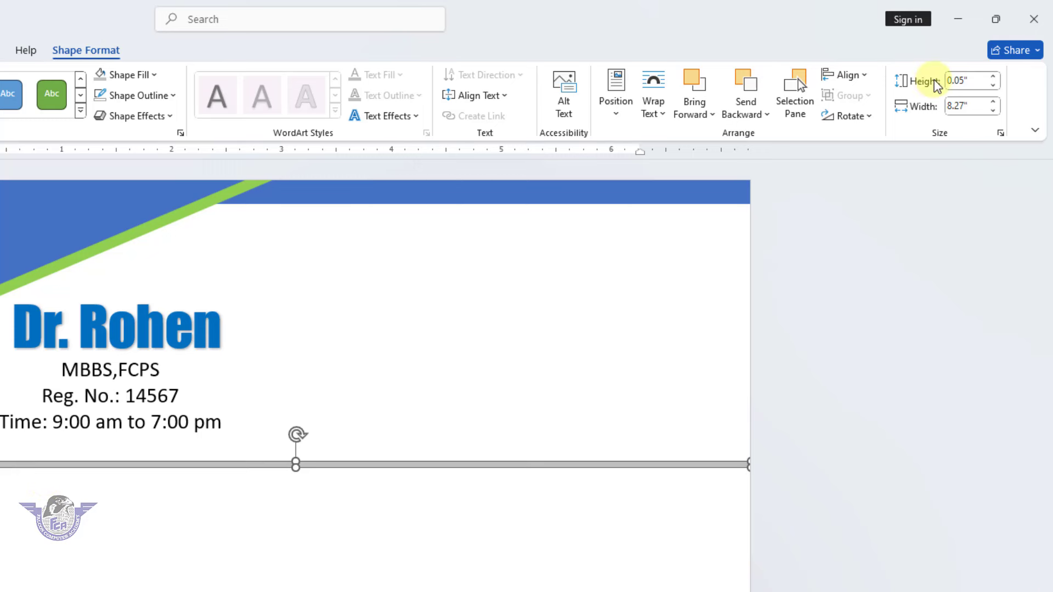
pyautogui.click(992, 87)
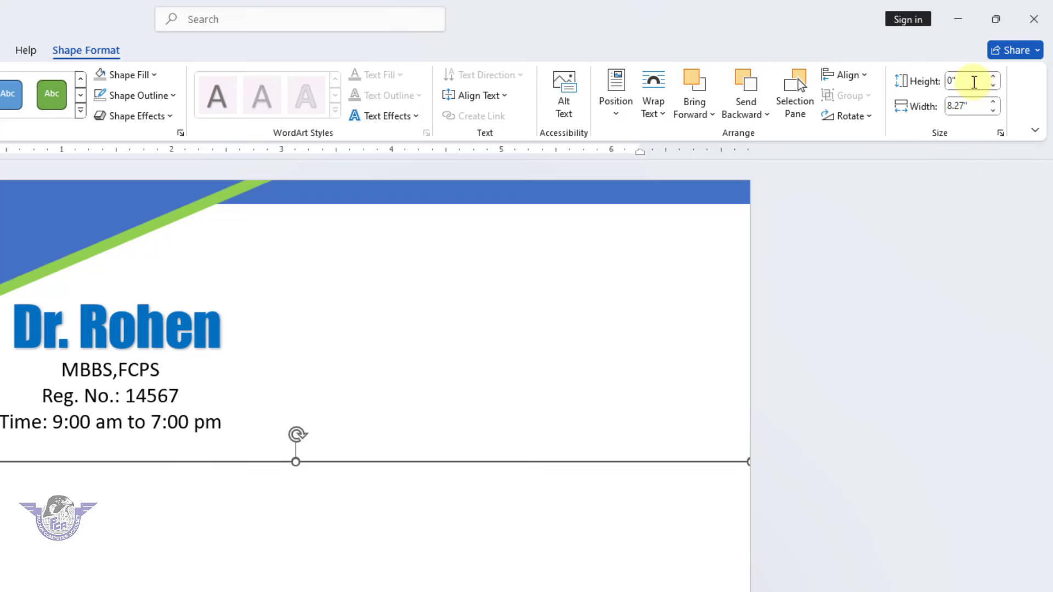
pyautogui.click(968, 82)
pyautogui.write('0.3')
pyautogui.press('Return')
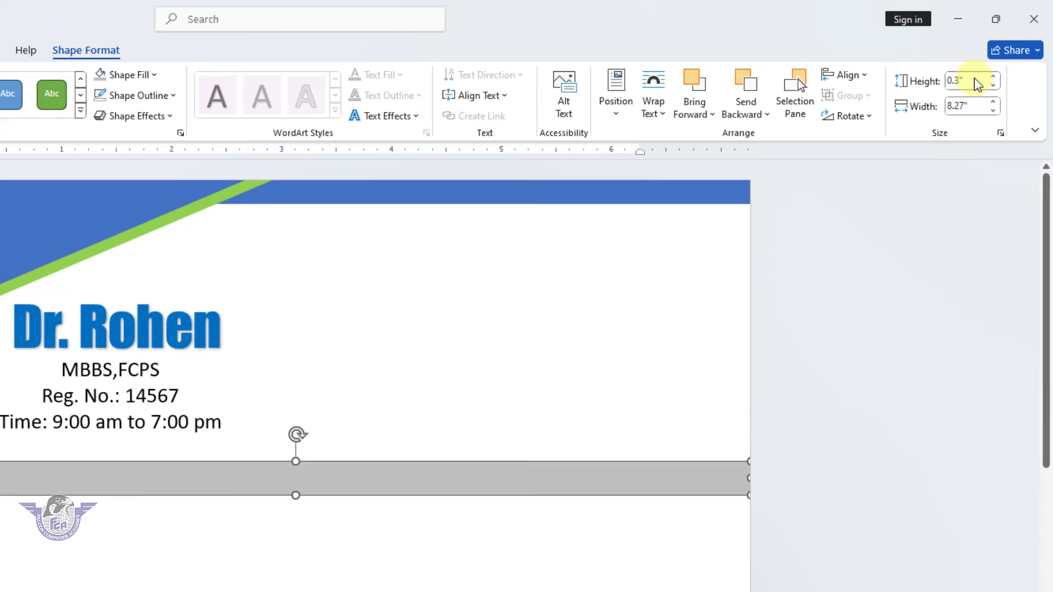
pyautogui.click(949, 81)
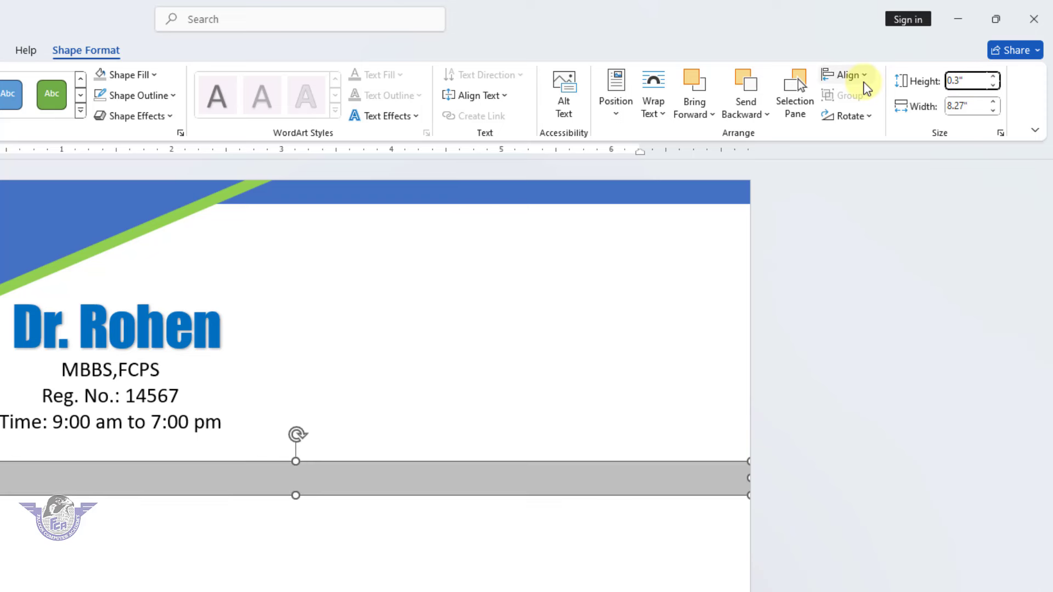
pyautogui.write('0.0')
pyautogui.hotkey('ctrl', 'a')
pyautogui.write('0.03')
pyautogui.press('Return')
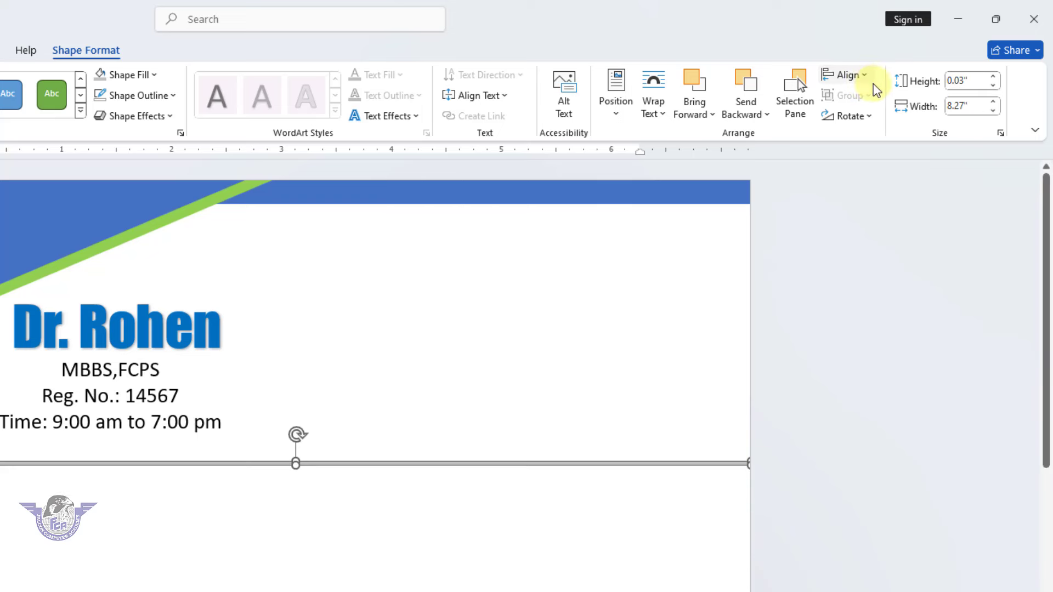
pyautogui.click(963, 81)
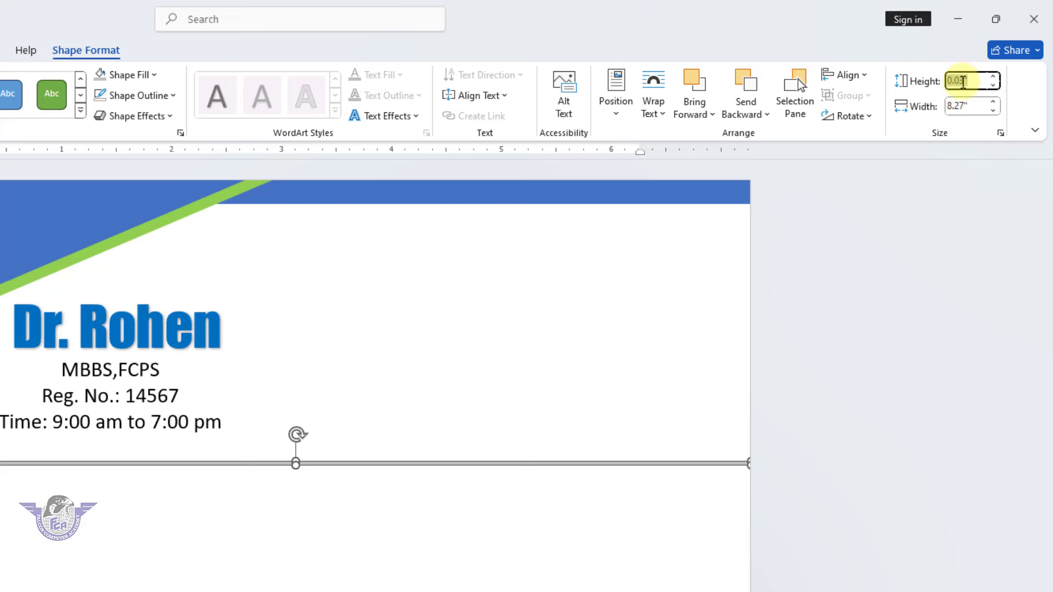
pyautogui.click(963, 81)
pyautogui.hotkey('shift', 'Right')
pyautogui.write('2')
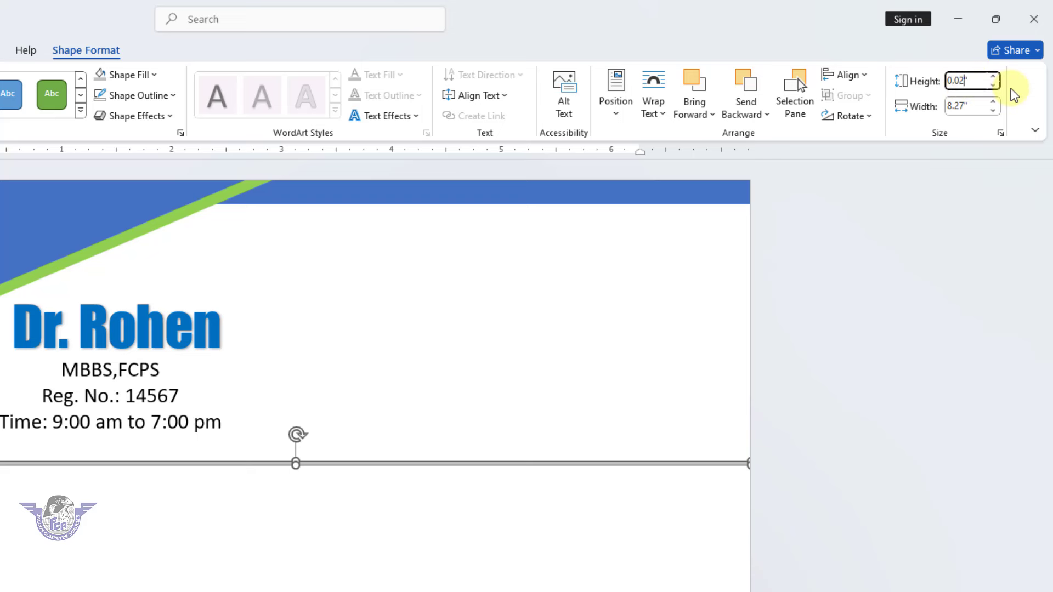
pyautogui.press('Return')
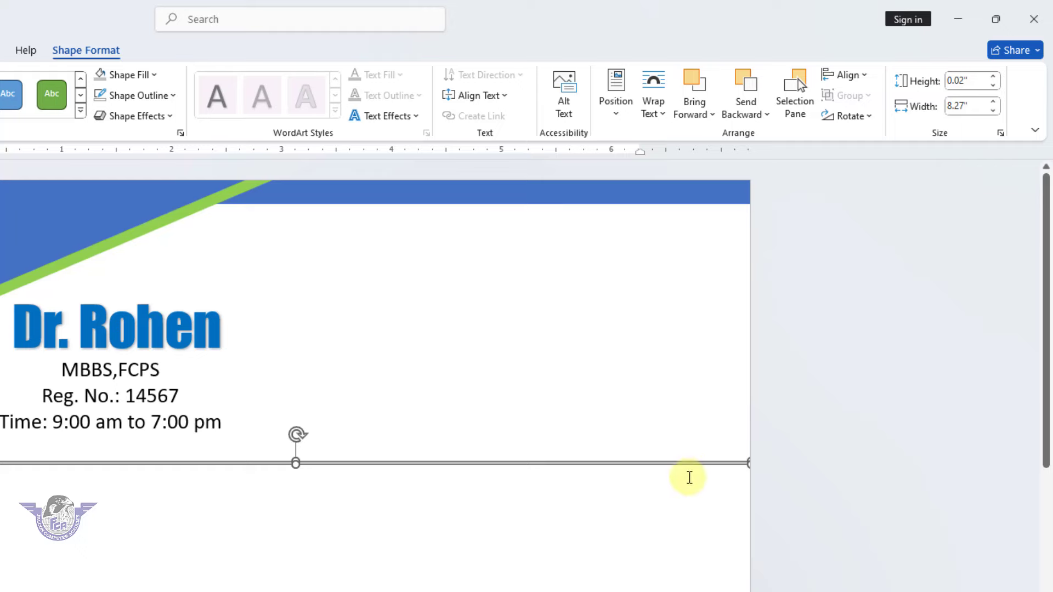
pyautogui.click(695, 494)
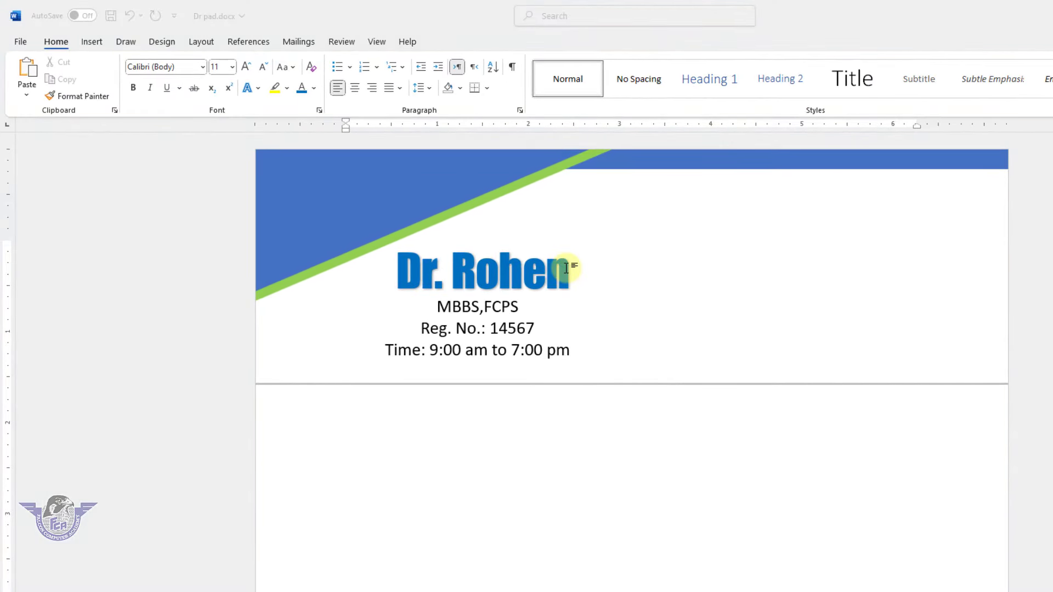
# Undo the accidental change and add empty lines down below the grey header rule
pyautogui.click(659, 236)
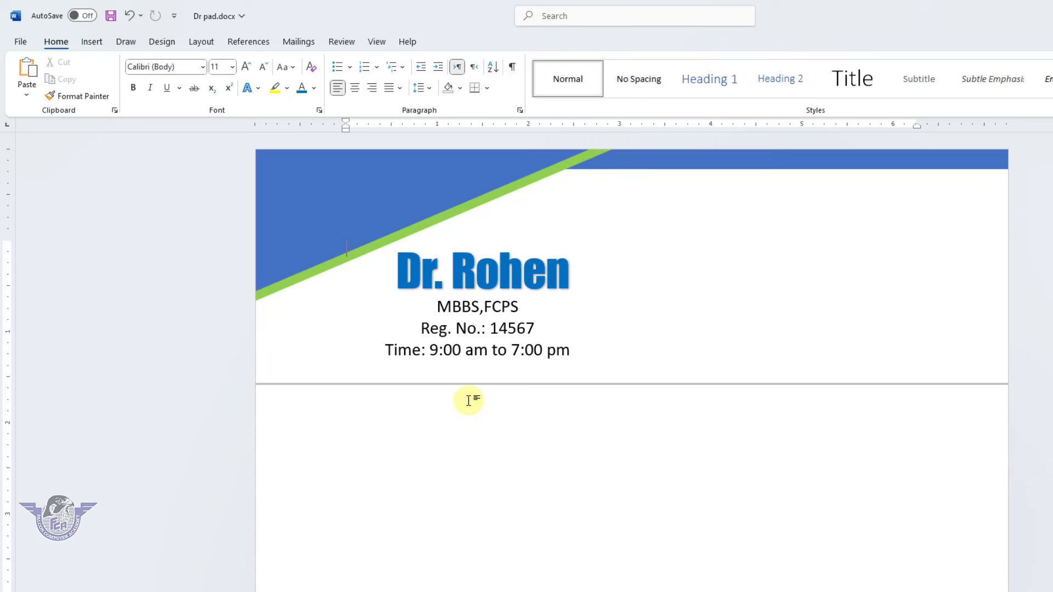
pyautogui.hotkey('ctrl', 'z')
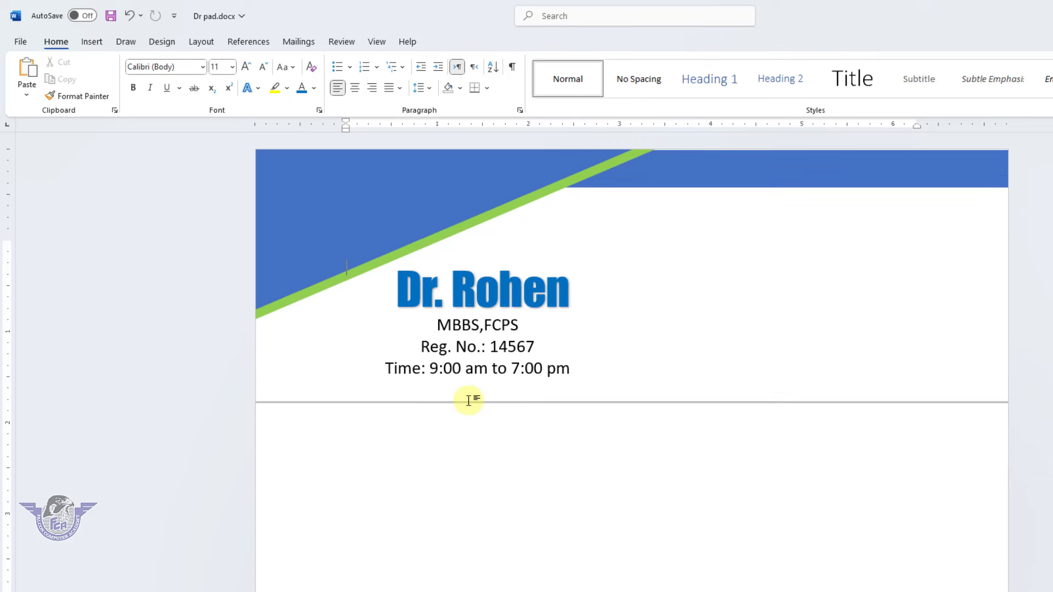
pyautogui.press('Return')
pyautogui.press('Return')
pyautogui.press('Return')
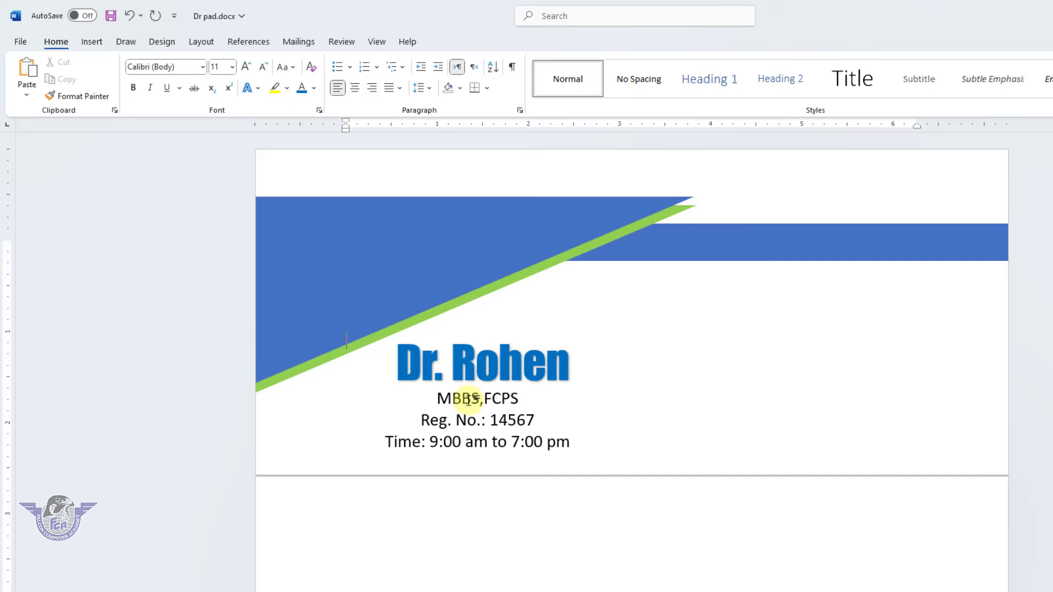
pyautogui.scroll(-2, 467, 398)
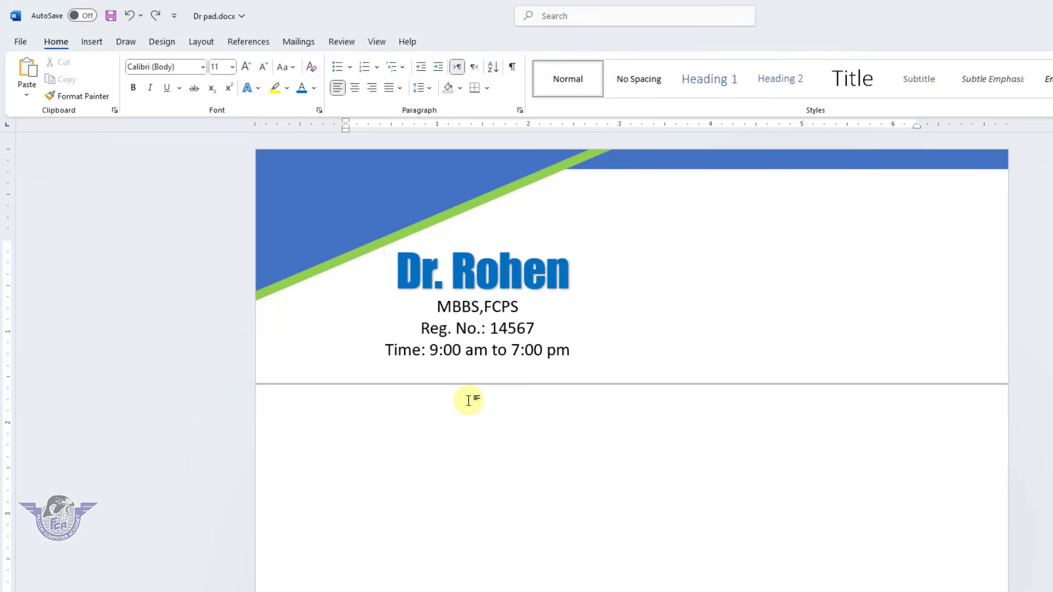
pyautogui.hotkey('shift', '-')
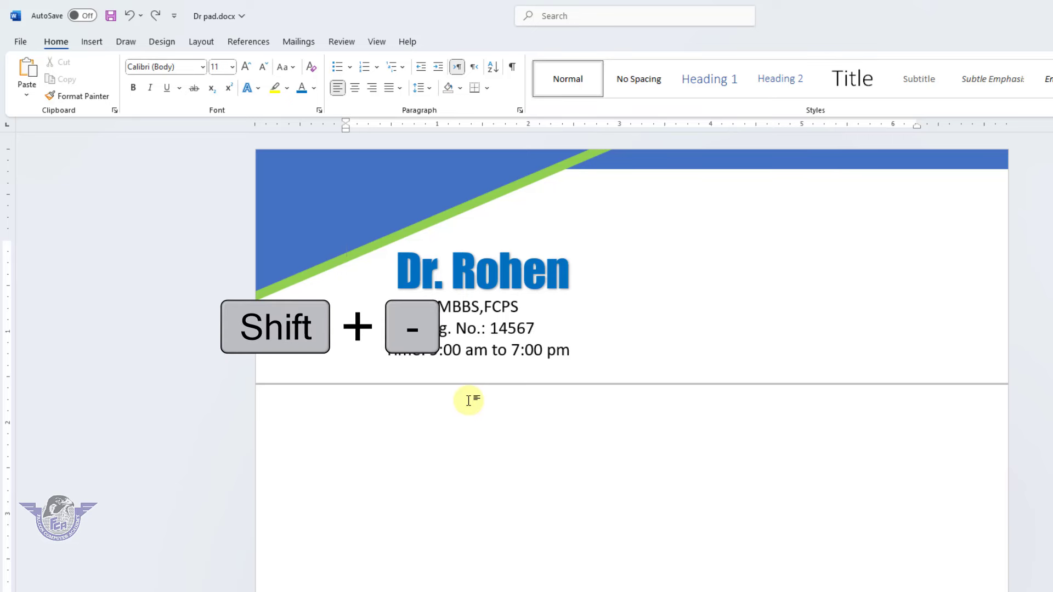
pyautogui.press('Return')
pyautogui.press('Return')
pyautogui.press('Return')
pyautogui.press('Return')
pyautogui.press('Return')
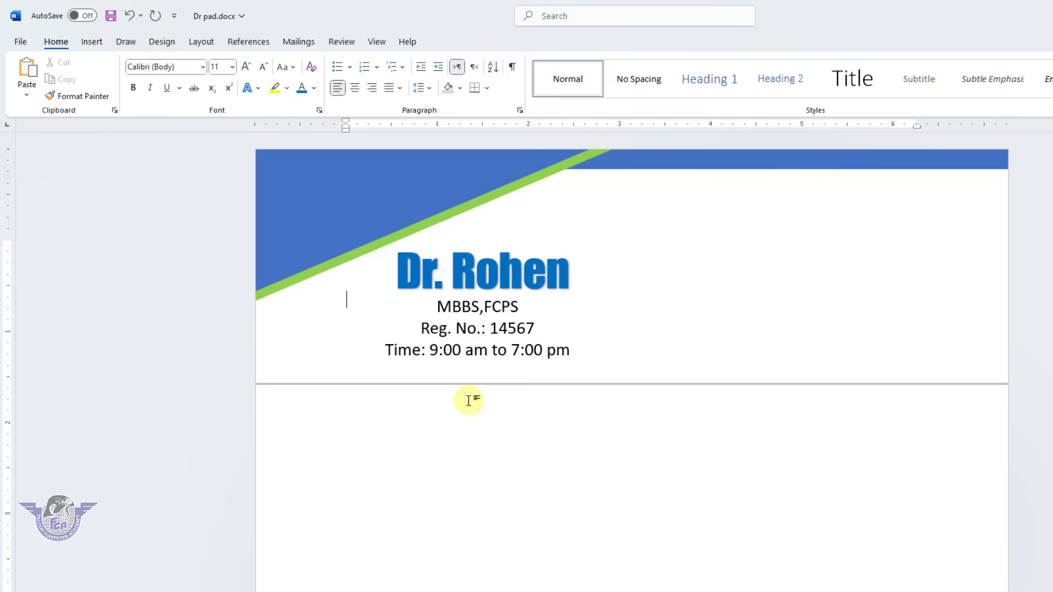
pyautogui.press('Return')
# Type 'Patient Name:' with a one-line underscore blank, fixing the 'Pateint' misspelling
pyautogui.write('Pateint Name')
pyautogui.rightClick(372, 415)
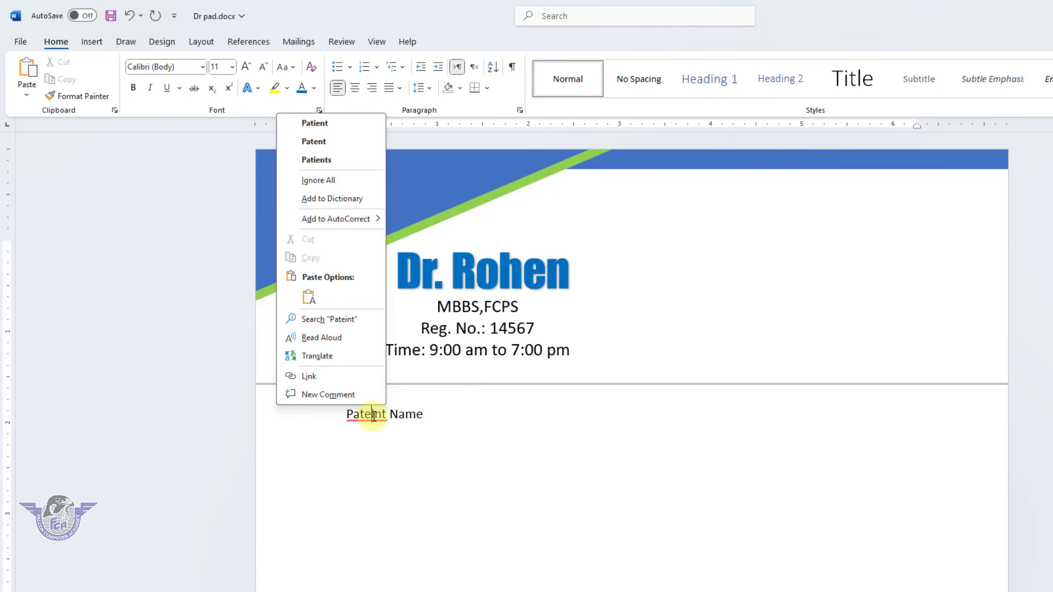
pyautogui.click(314, 122)
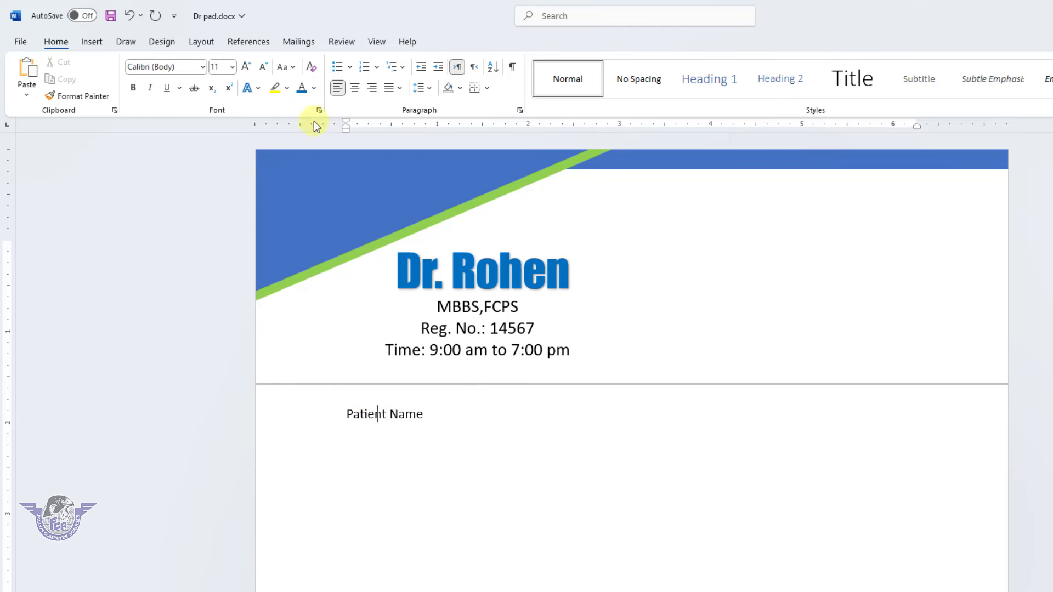
pyautogui.click(435, 410)
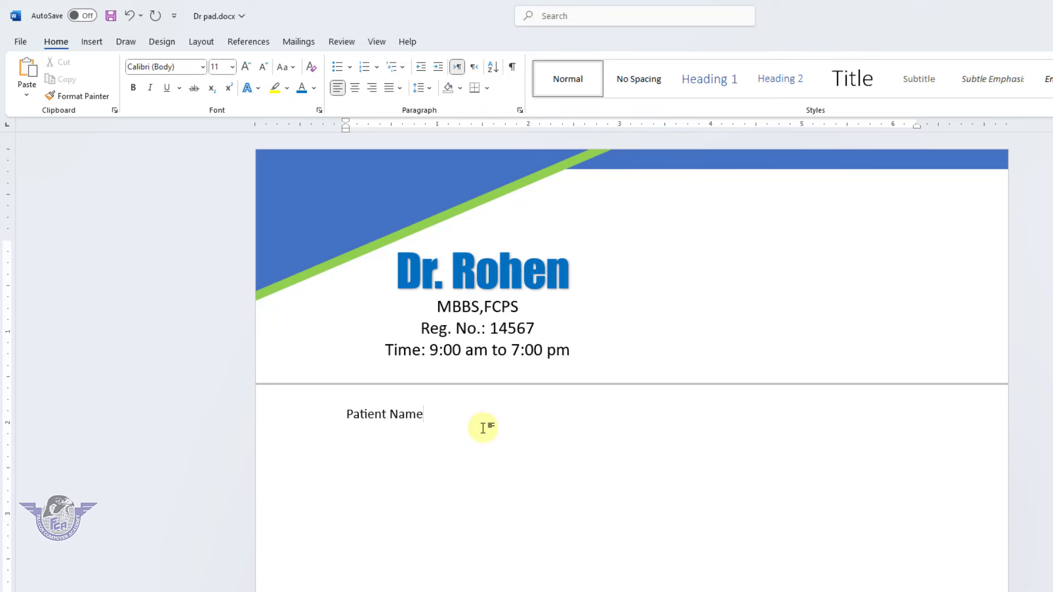
pyautogui.write(': ')
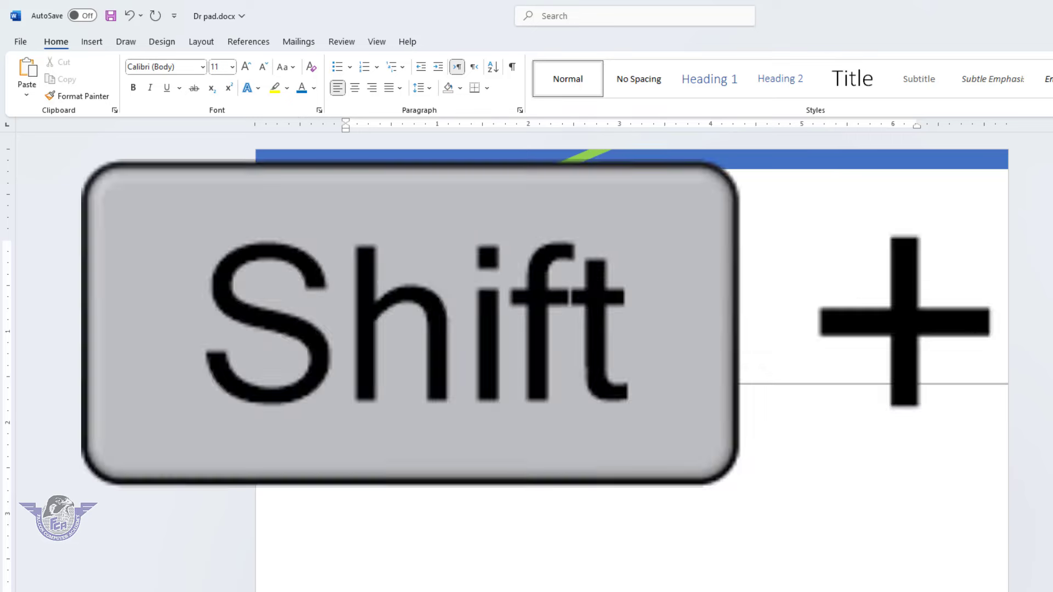
pyautogui.write('_____________________________________________________________________')
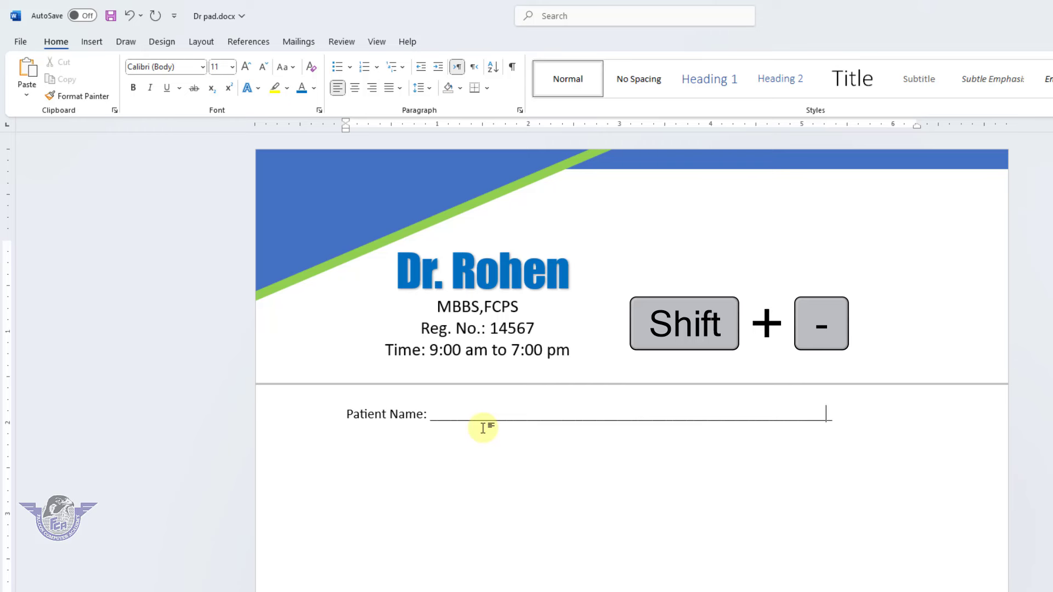
pyautogui.write('_________________')
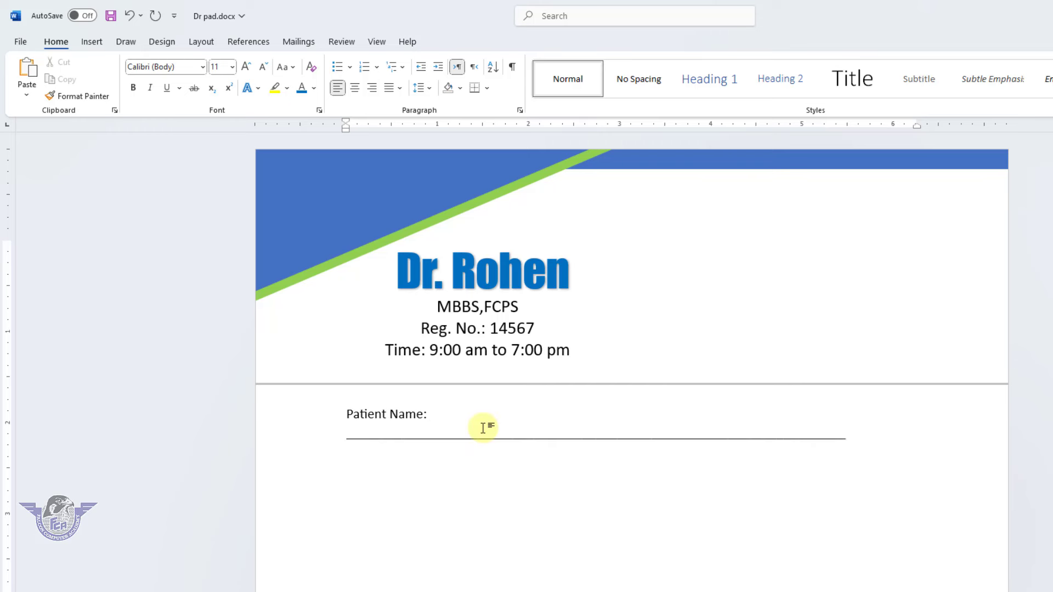
pyautogui.press('BackSpace')
pyautogui.press('BackSpace')
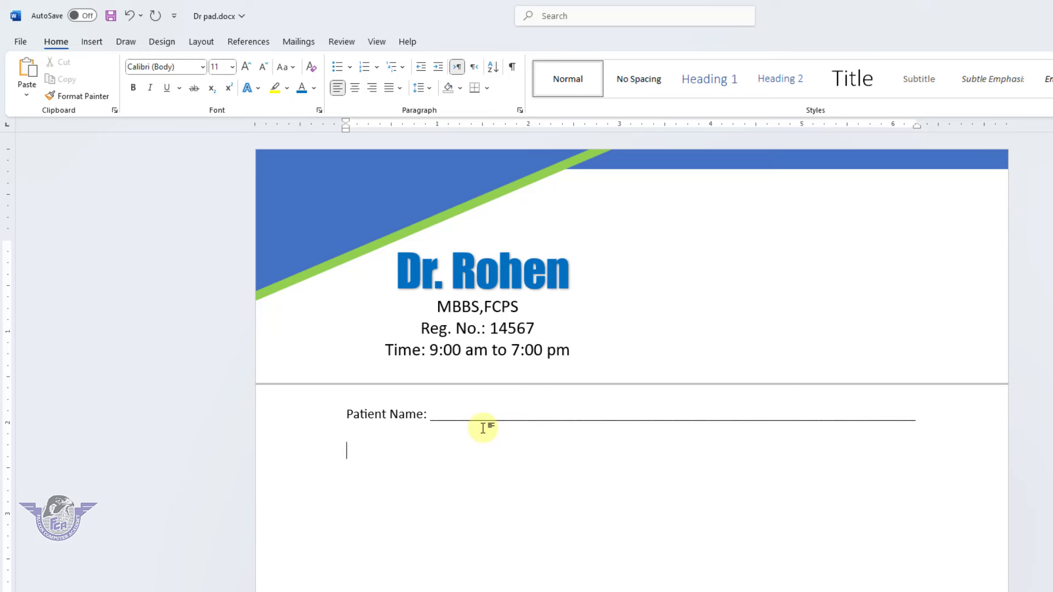
# Add an Age blank and a Date blank on the next row
pyautogui.write('Age: ________________________')
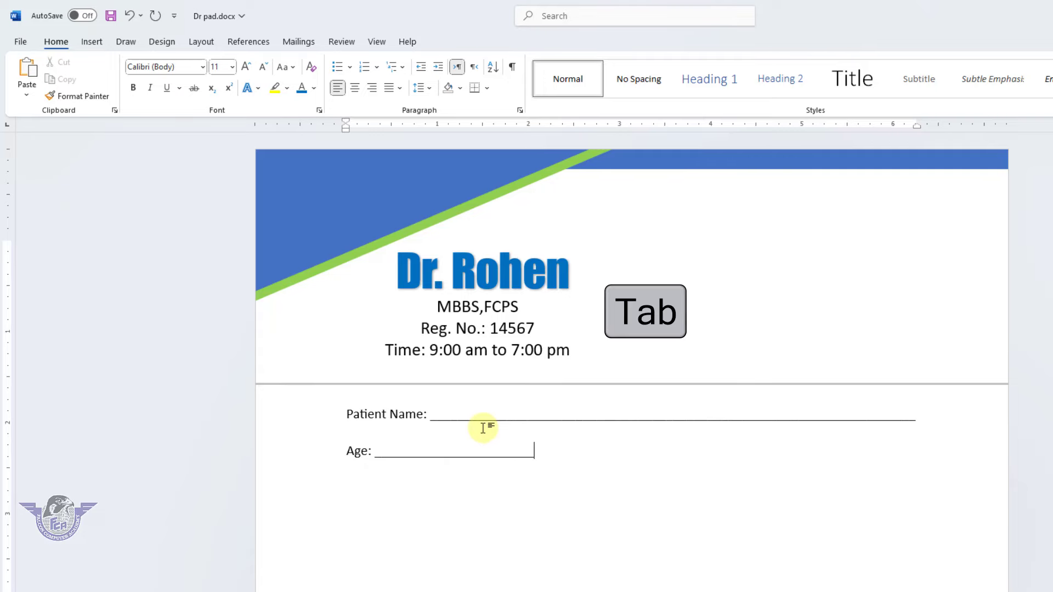
pyautogui.press('Tab')
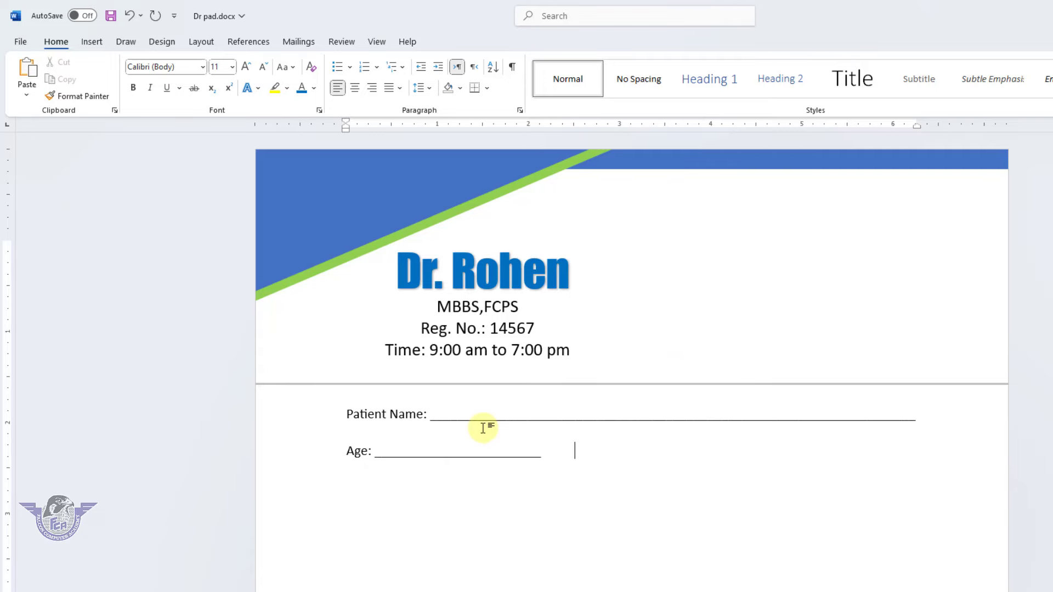
pyautogui.write('Date: ___________________')
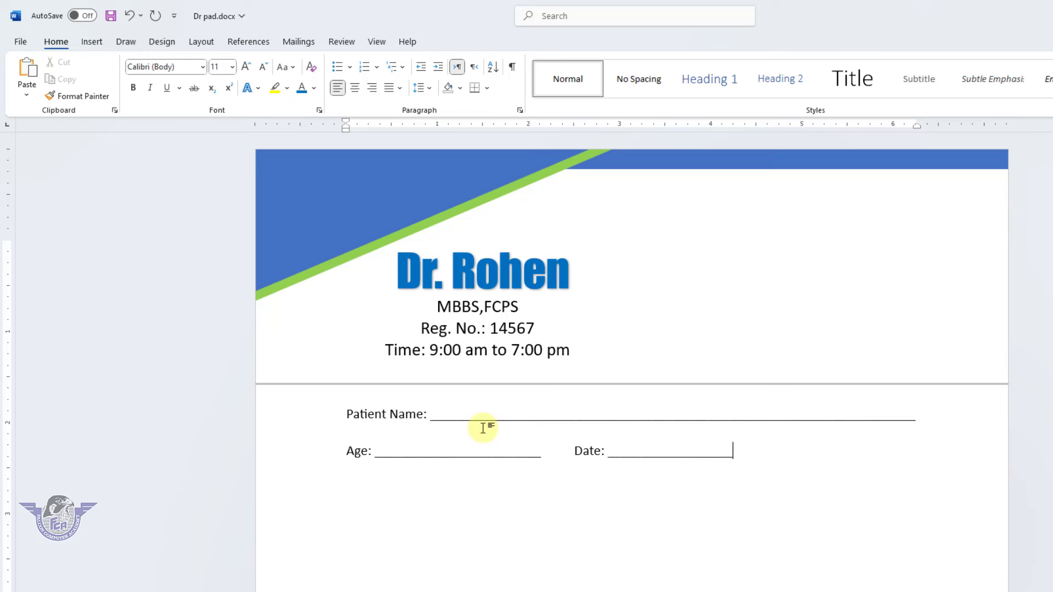
pyautogui.write('_')
pyautogui.press('Tab')
# Change the second Date label to Gender and add a short Date blank after it
pyautogui.moveTo(602, 451); pyautogui.dragTo(574, 452)
pyautogui.write('Gen')
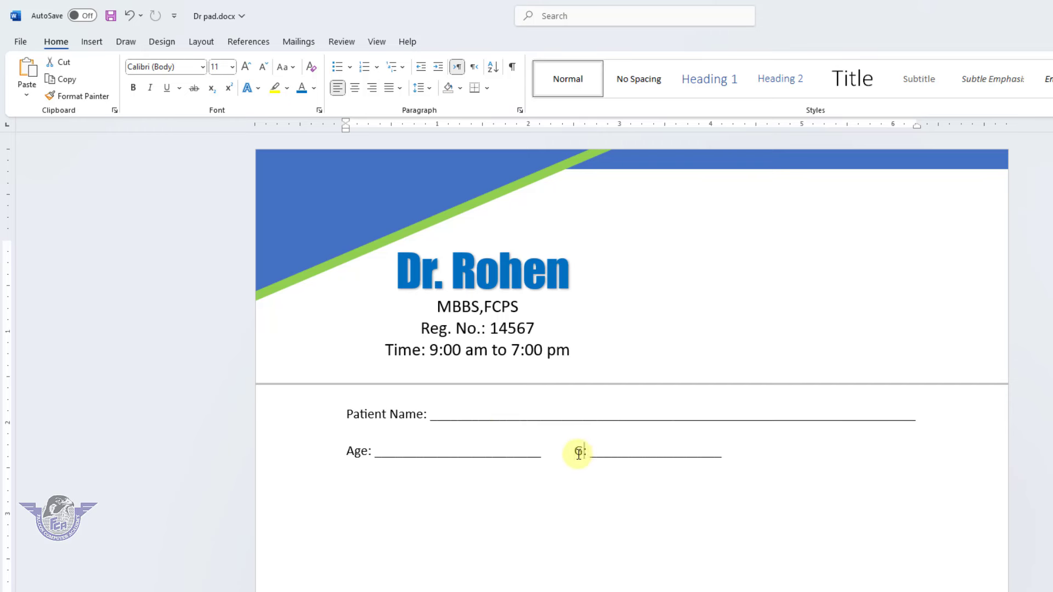
pyautogui.write('der')
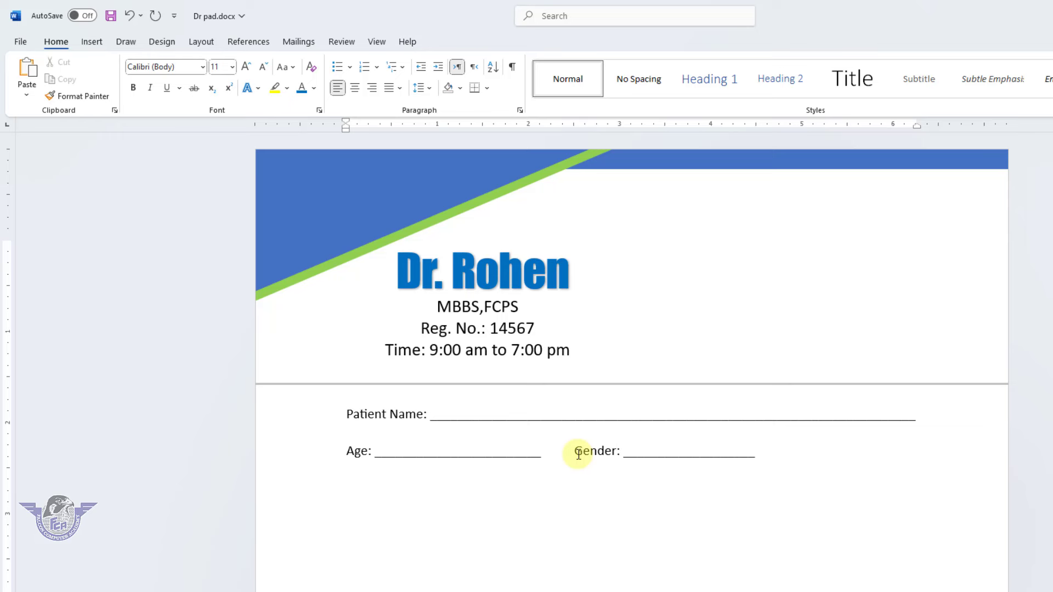
pyautogui.click(762, 459)
pyautogui.press('Tab')
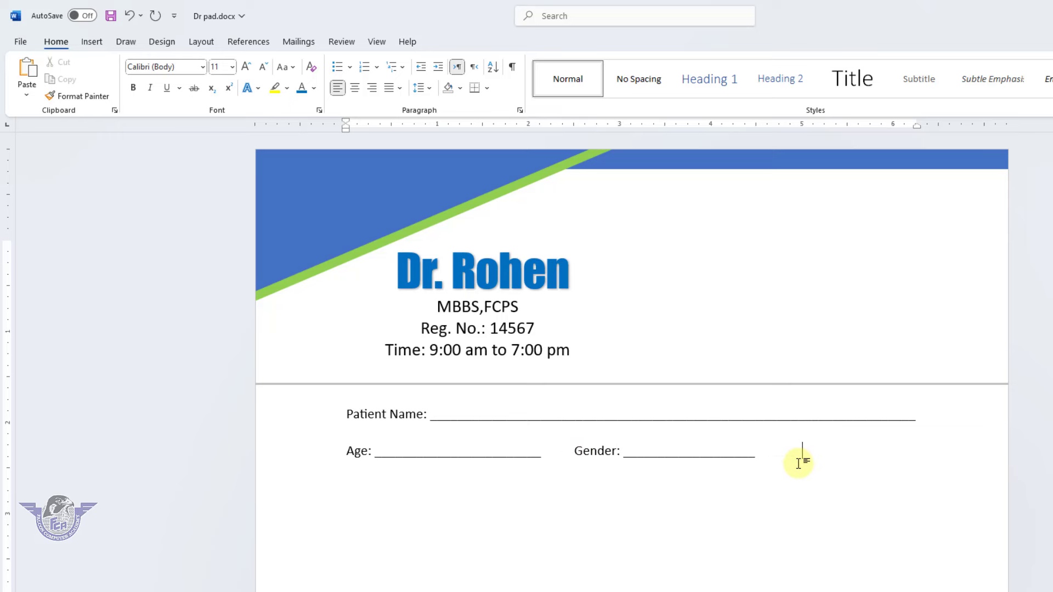
pyautogui.write('Date: ____________')
pyautogui.press('BackSpace')
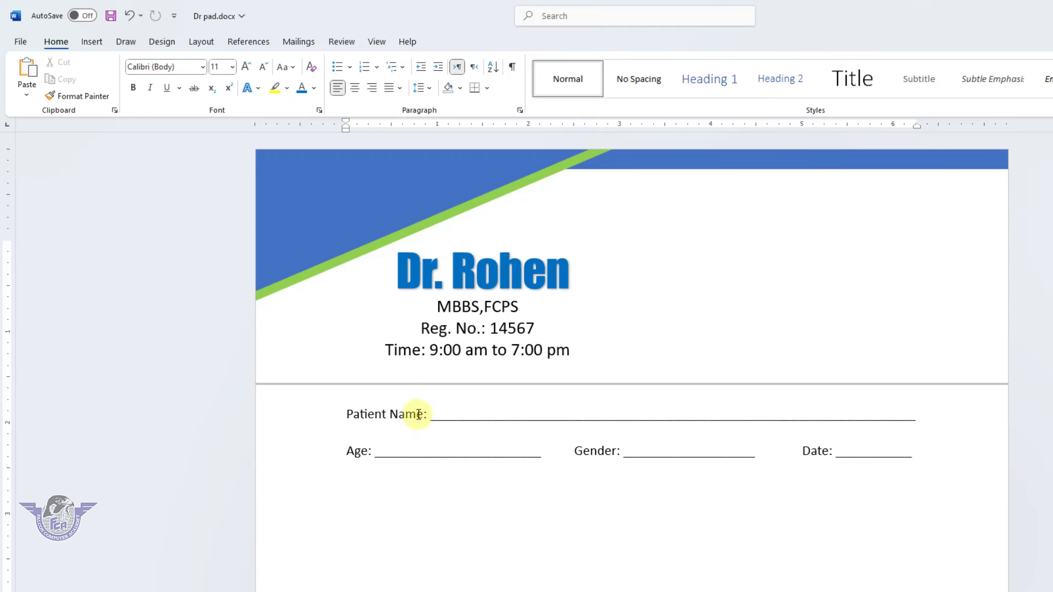
# Duplicate the horizontal divider line below the Age row
pyautogui.click(439, 384)
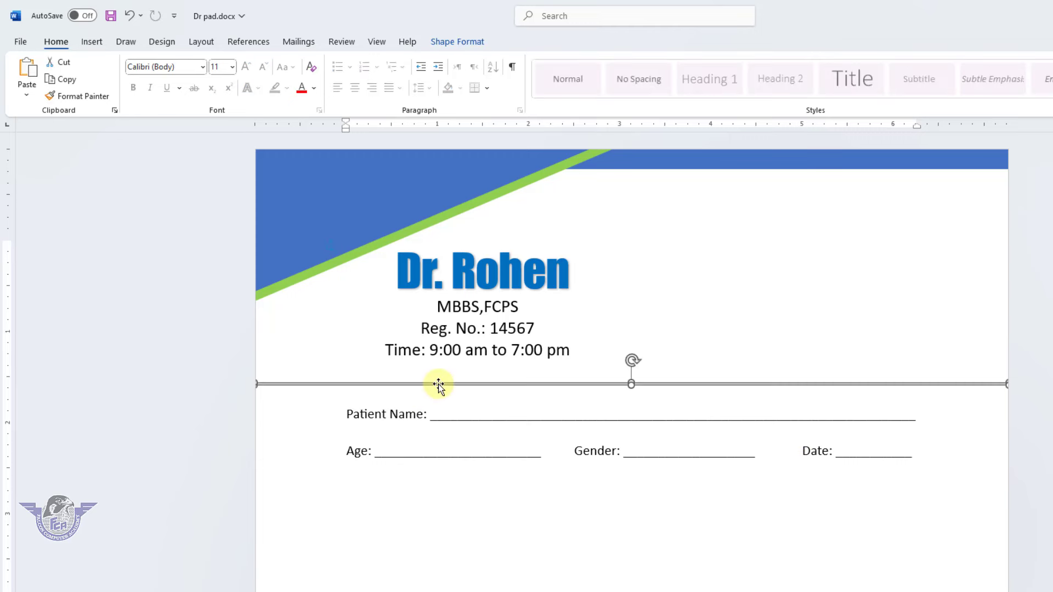
pyautogui.keyDown('ctrl'); pyautogui.moveTo(438, 384); pyautogui.dragTo(436, 502); pyautogui.keyUp('ctrl')
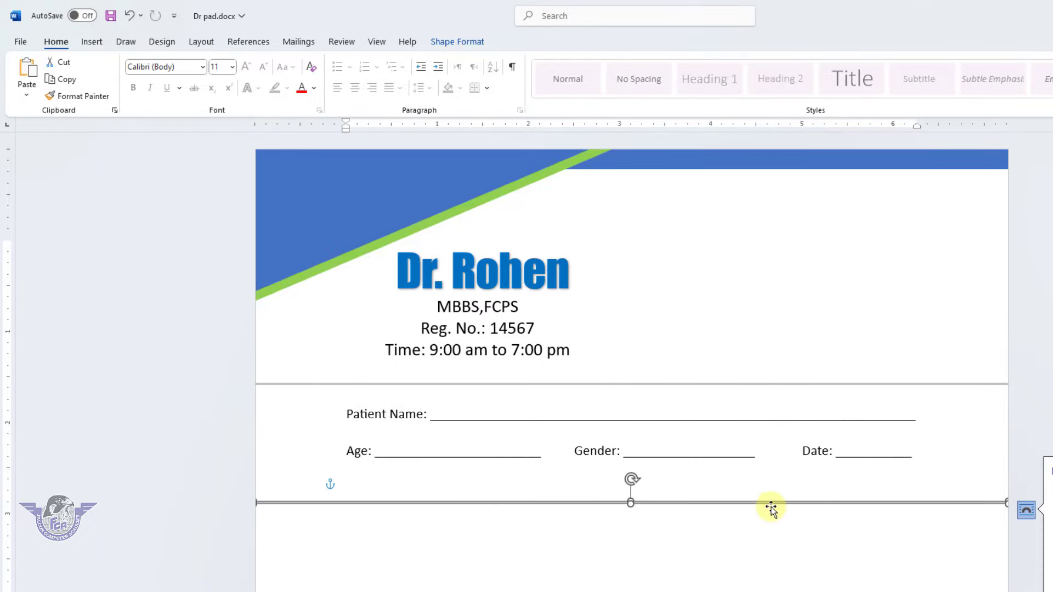
pyautogui.click(726, 505)
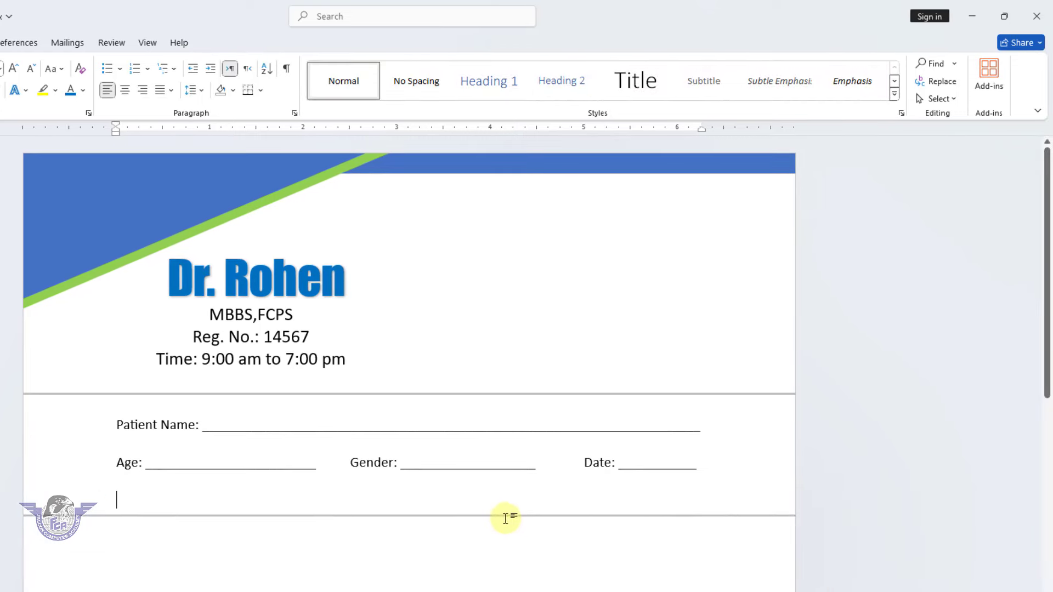
pyautogui.click(505, 515)
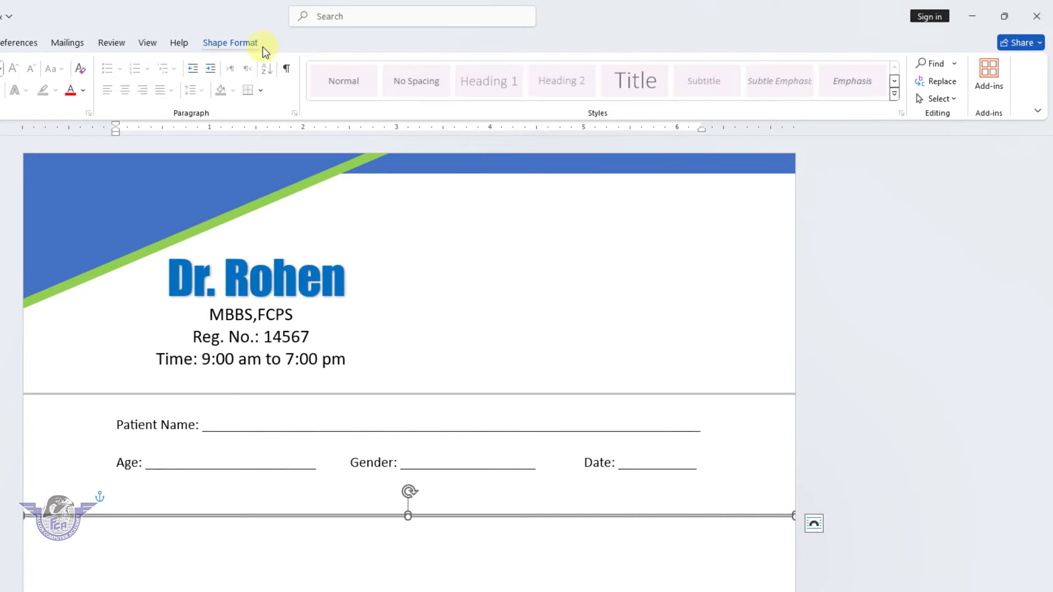
# Rotate the copy 90° left and position it as a vertical rule under the Age field
pyautogui.click(243, 42)
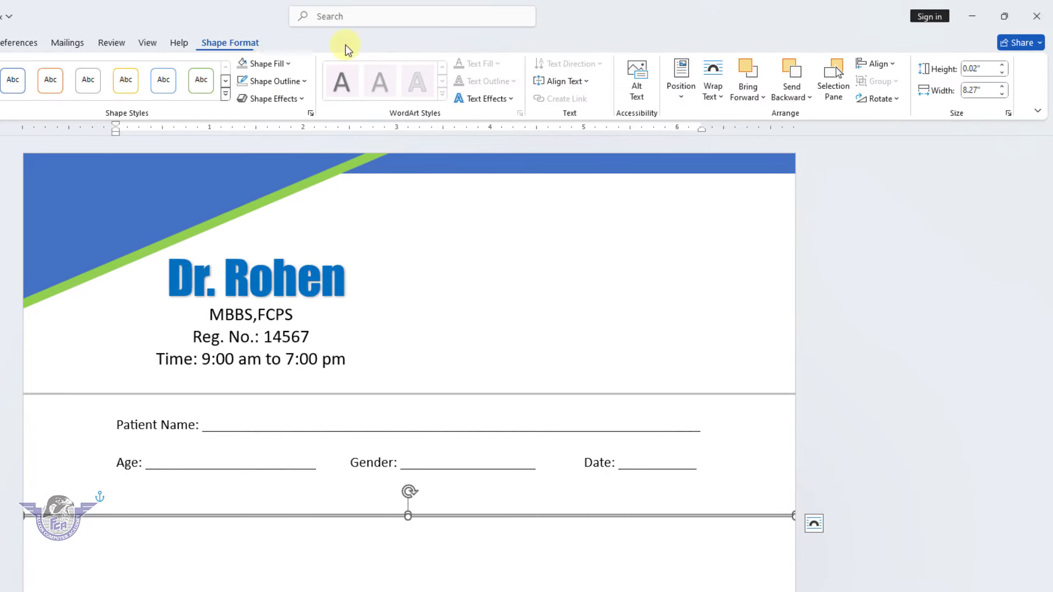
pyautogui.click(876, 99)
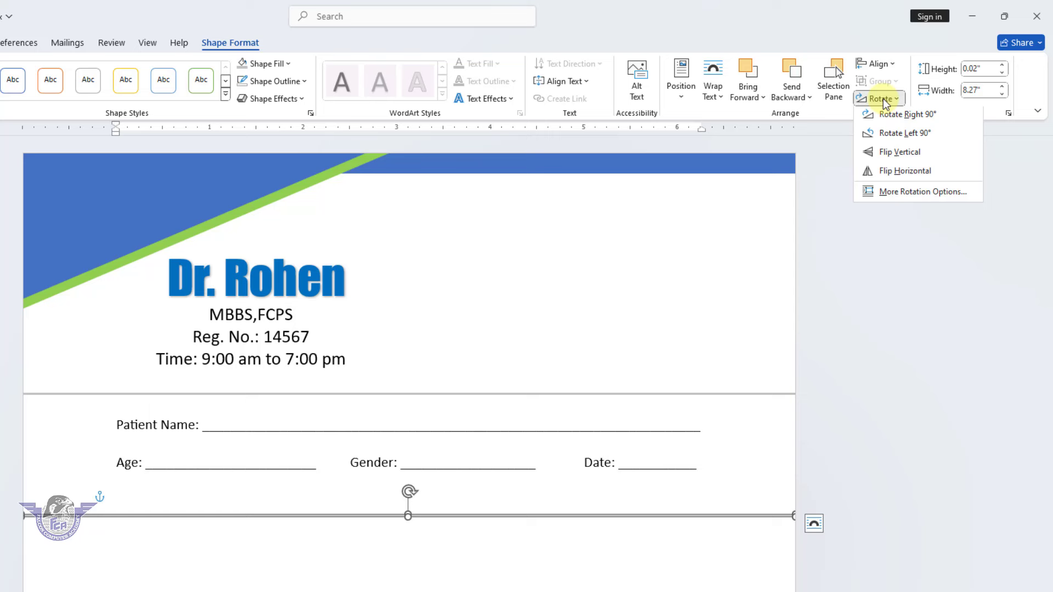
pyautogui.click(891, 136)
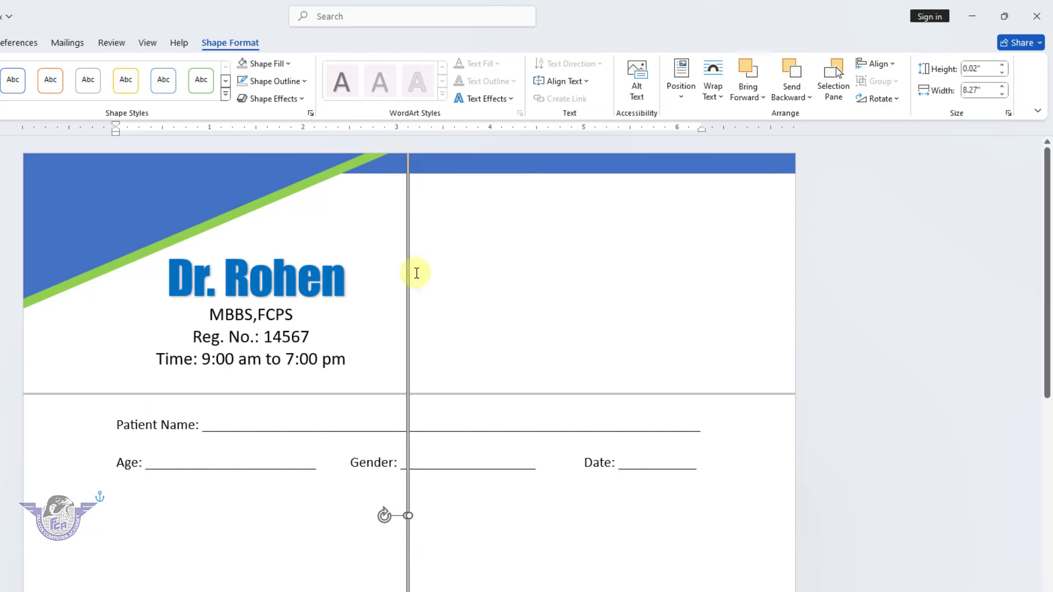
pyautogui.moveTo(409, 273); pyautogui.dragTo(181, 589)
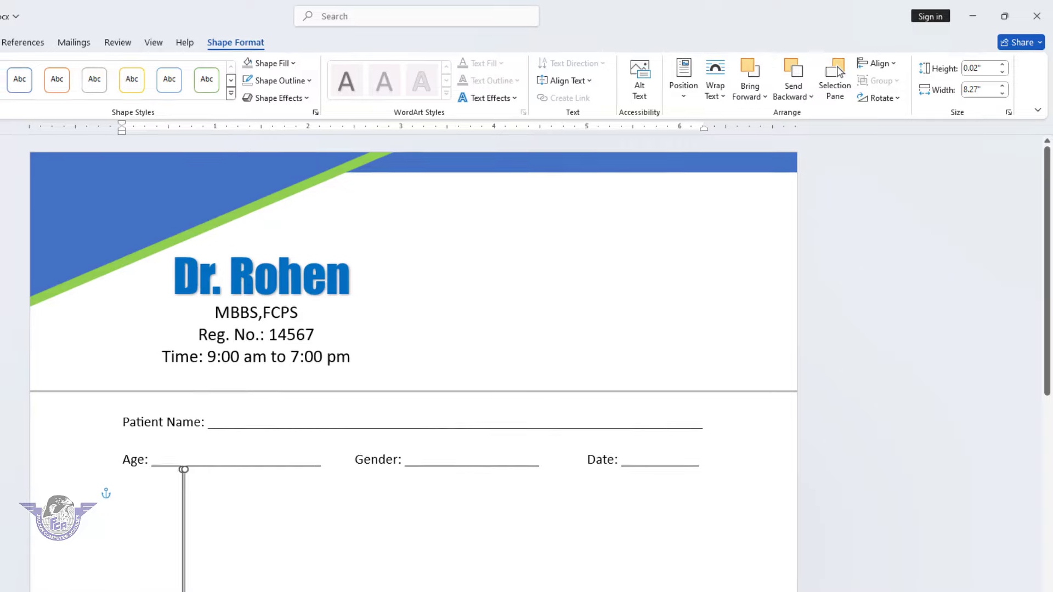
pyautogui.scroll(-10, 222, 581)
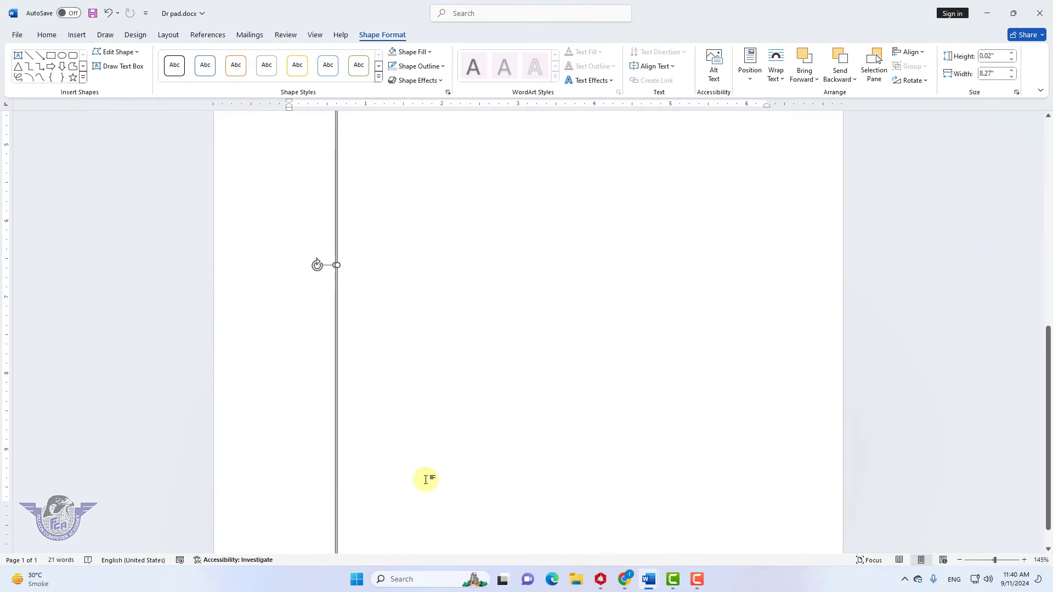
pyautogui.scroll(6, 425, 476)
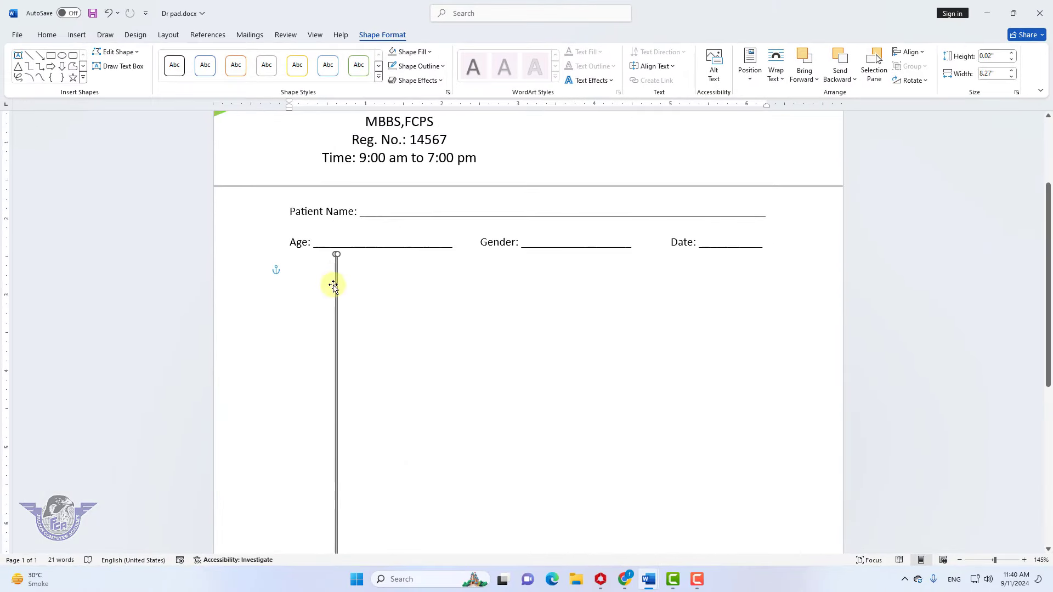
pyautogui.moveTo(333, 285)
pyautogui.mouseDown()
pyautogui.moveTo(322, 285)
pyautogui.moveTo(335, 287)
pyautogui.mouseUp()
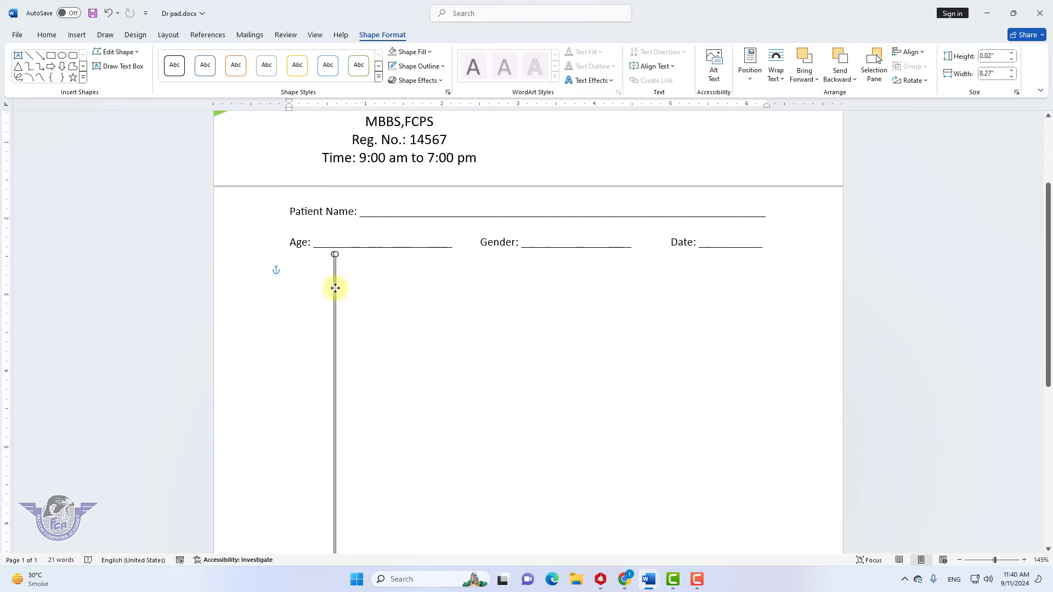
pyautogui.scroll(-3, 383, 296)
pyautogui.click(482, 298)
pyautogui.scroll(5, 484, 299)
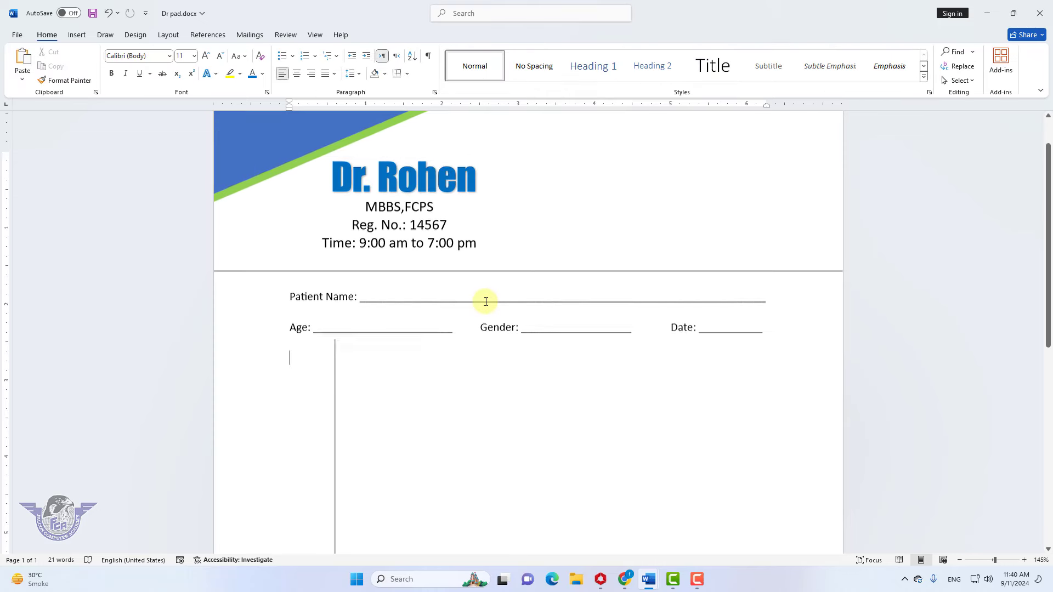
pyautogui.scroll(-3, 485, 302)
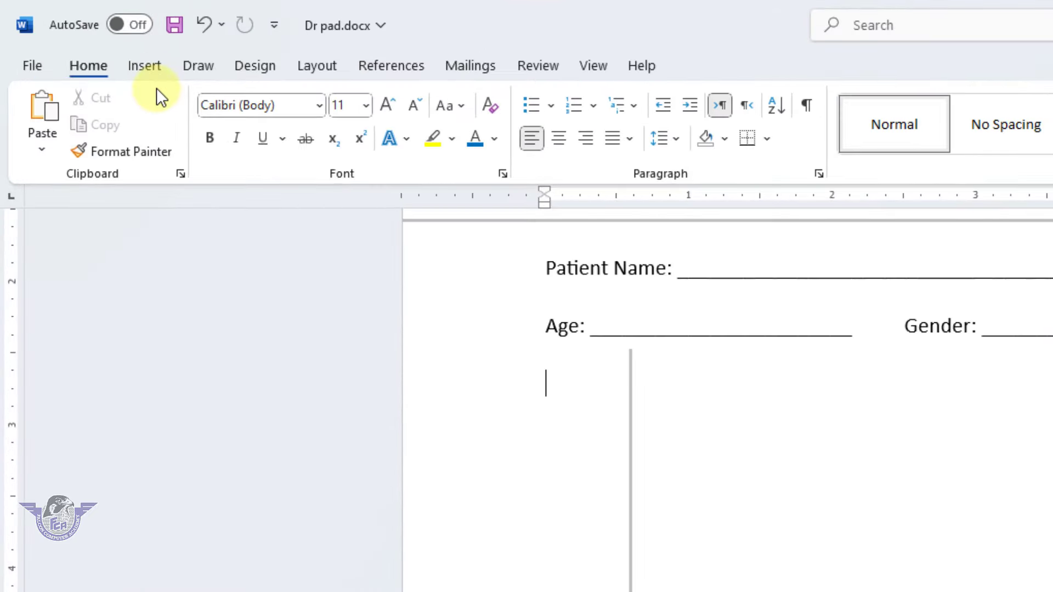
# Draw a text box left of the vertical line and widen it up to the line
pyautogui.click(153, 72)
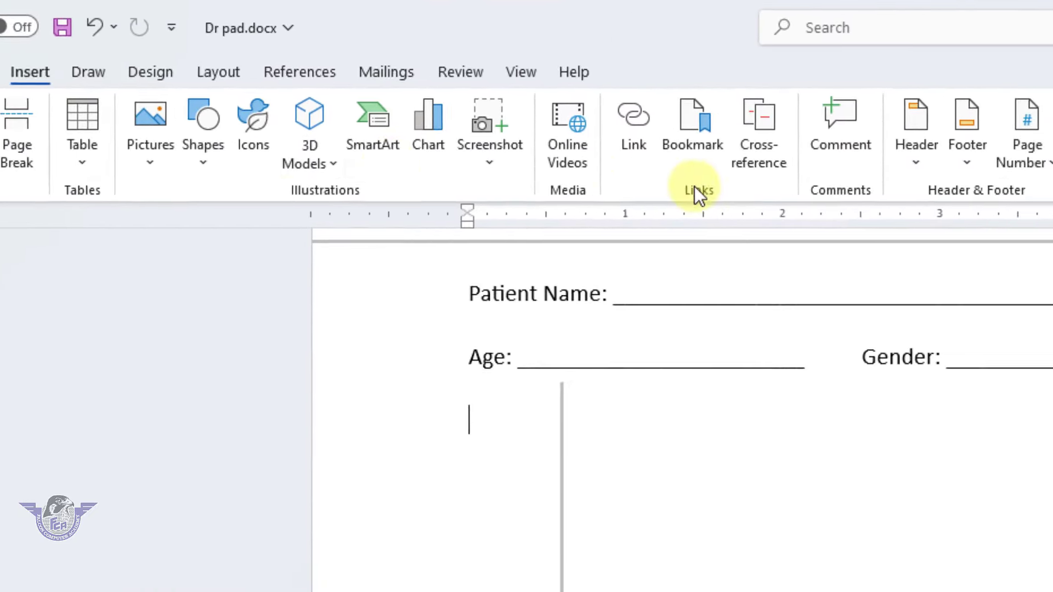
pyautogui.click(820, 171)
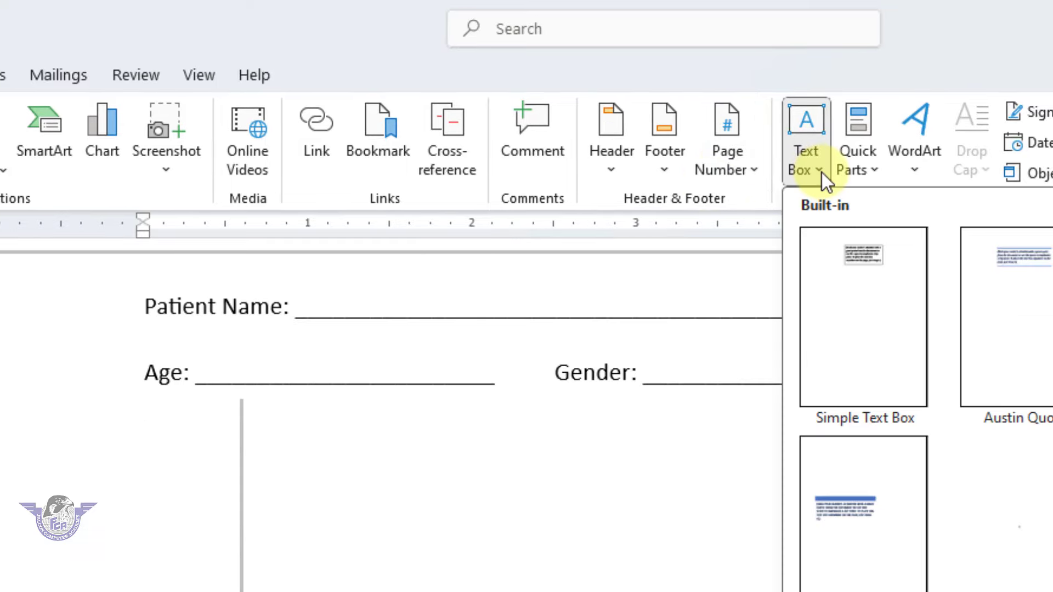
pyautogui.click(560, 536)
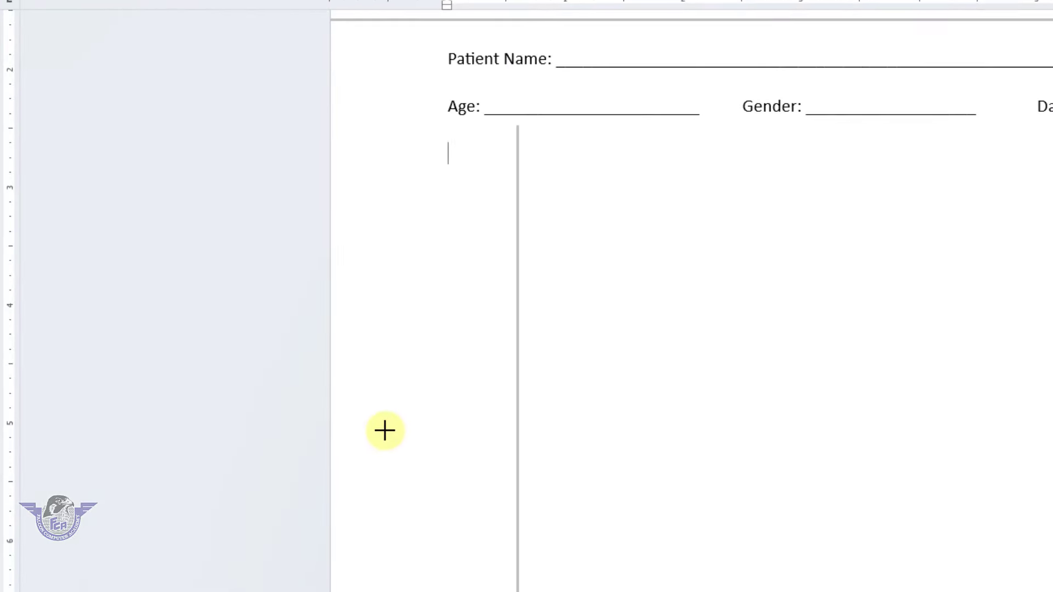
pyautogui.moveTo(343, 399); pyautogui.dragTo(499, 591)
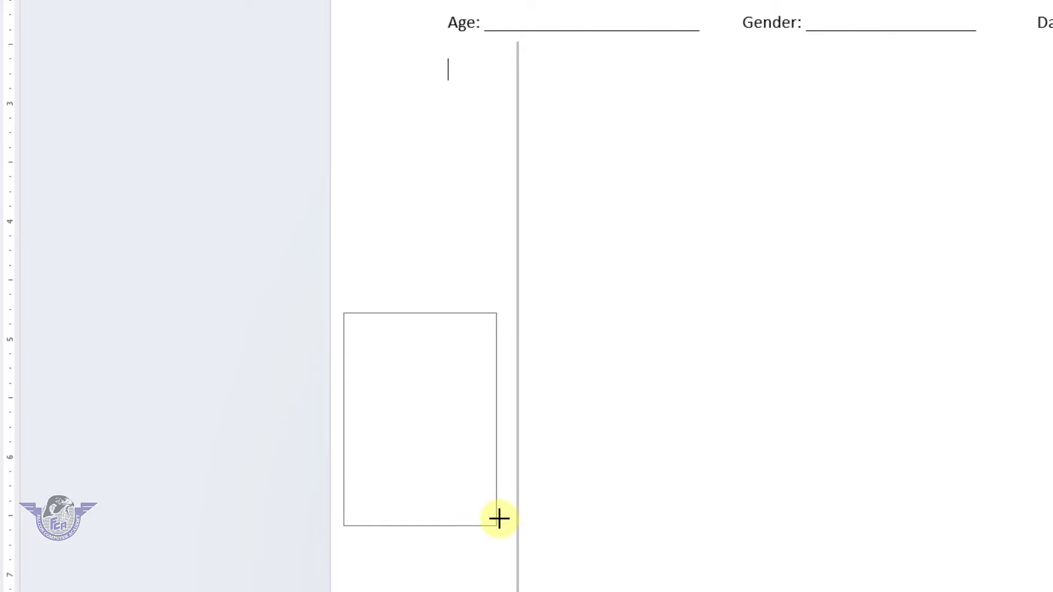
pyautogui.moveTo(499, 518); pyautogui.dragTo(505, 487)
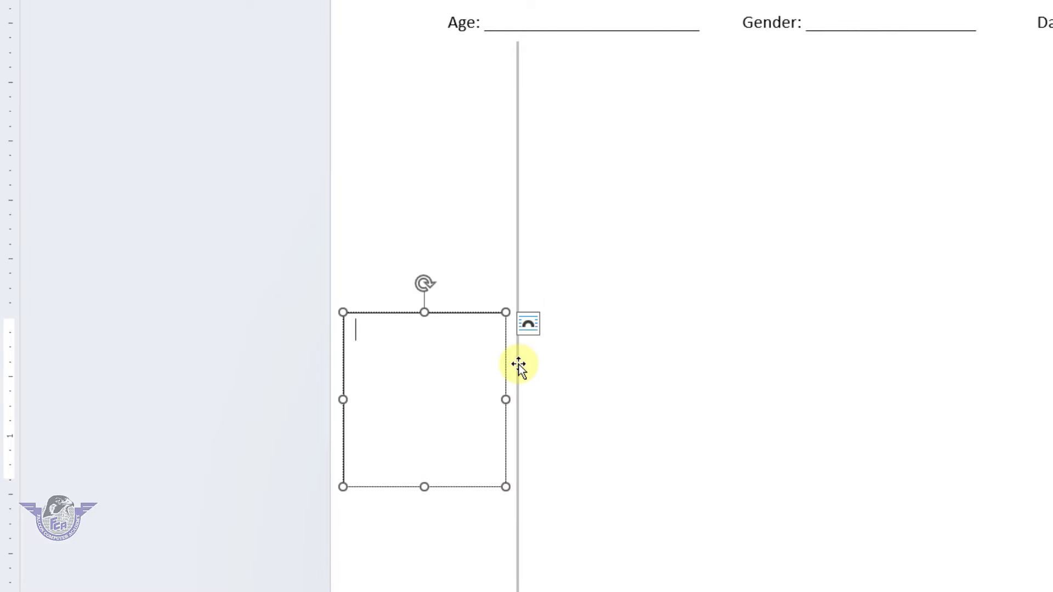
pyautogui.moveTo(519, 366); pyautogui.dragTo(553, 367)
pyautogui.click(491, 400)
pyautogui.moveTo(504, 400); pyautogui.dragTo(538, 397)
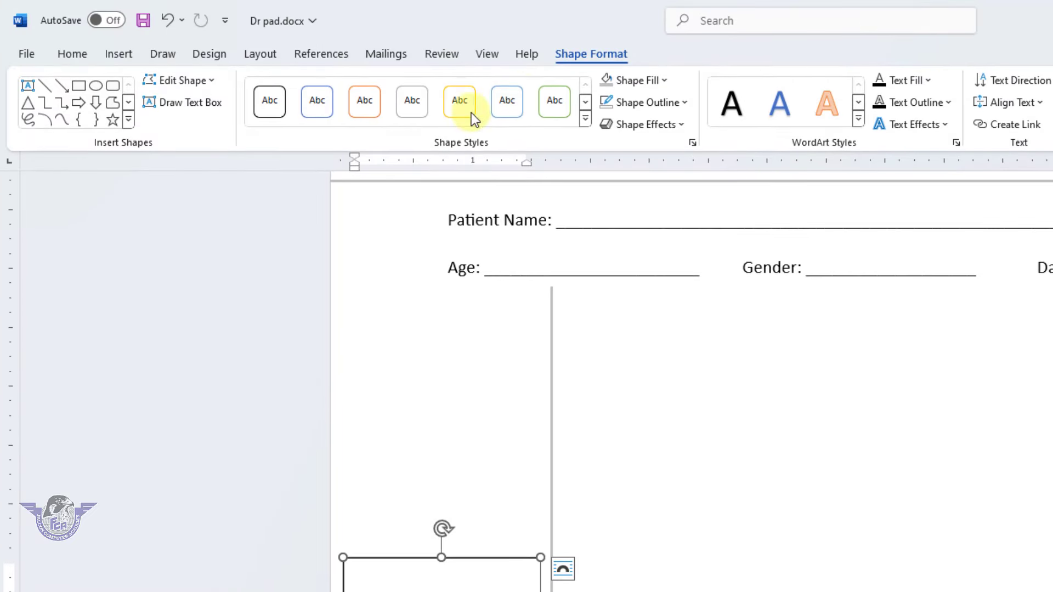
# Remove the text box's fill and border
pyautogui.click(646, 81)
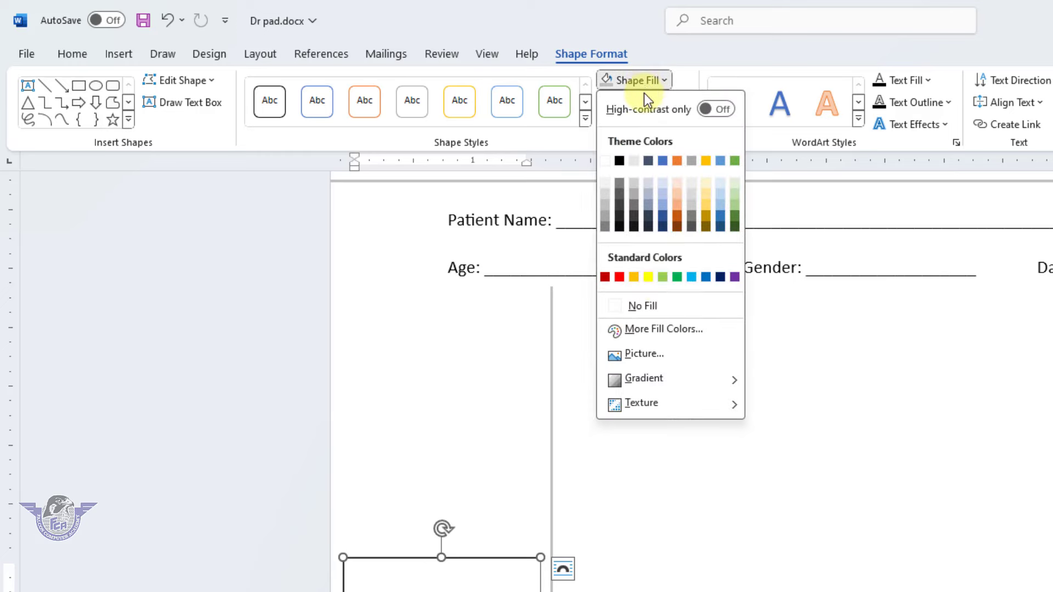
pyautogui.click(657, 302)
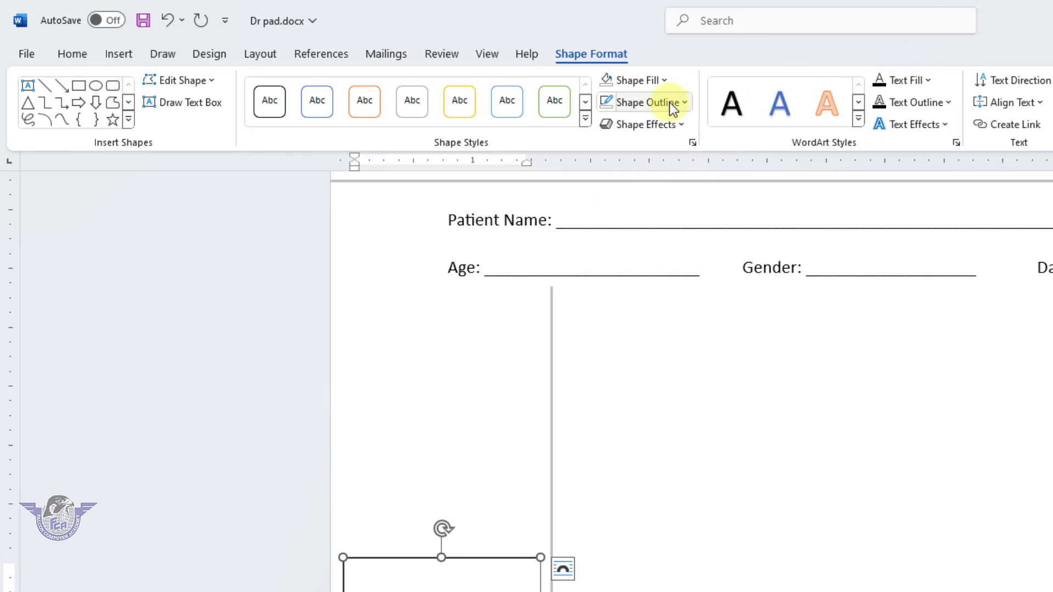
pyautogui.click(669, 103)
pyautogui.click(645, 327)
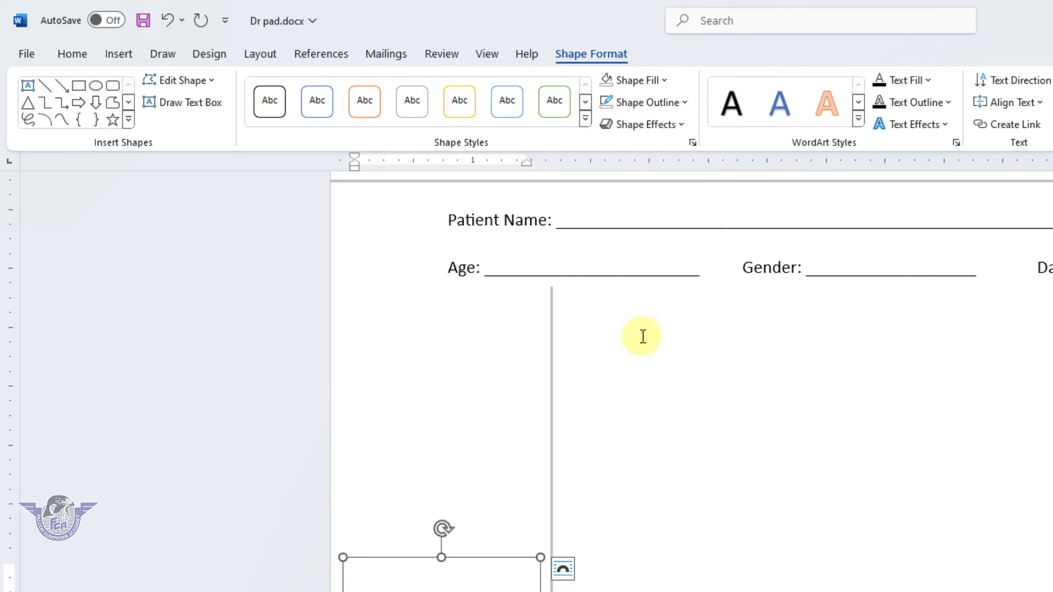
pyautogui.click(75, 53)
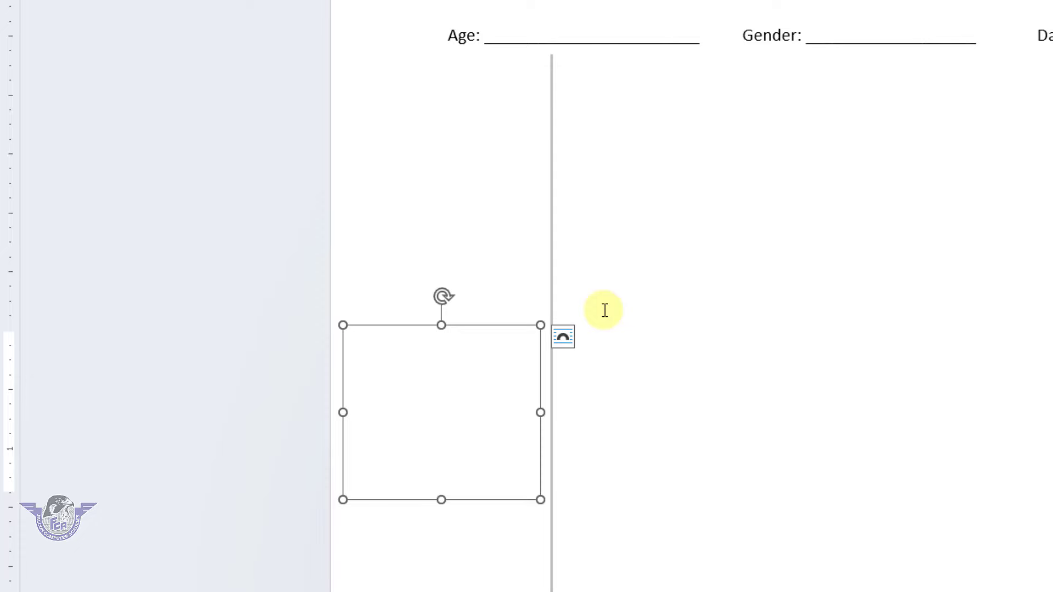
# Type Weight, B.P, Blood Sugar and Others labels, each with an underscore blank
pyautogui.write('Weight:')
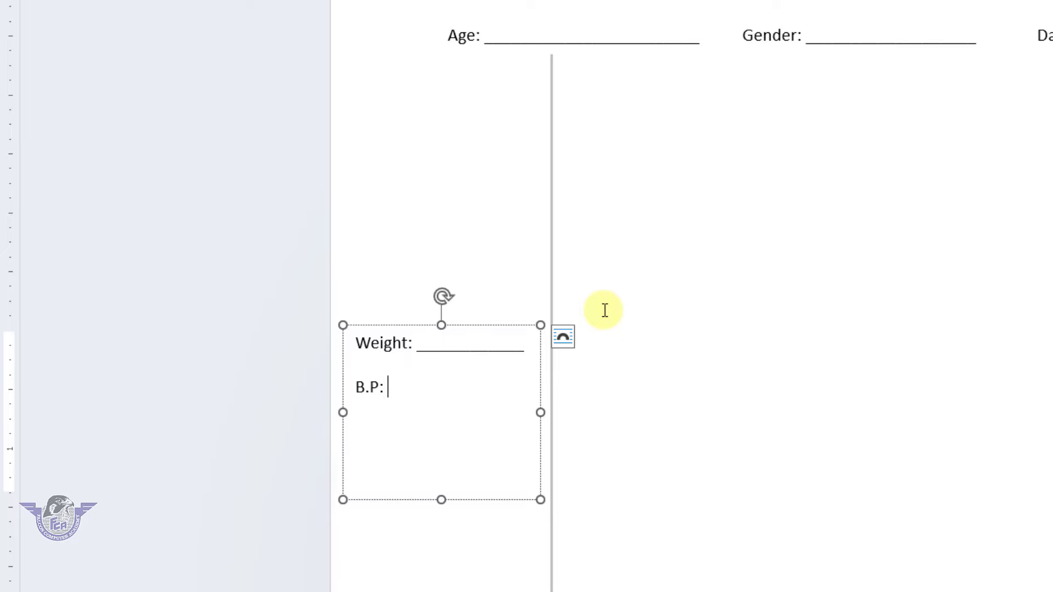
pyautogui.write('_______________')
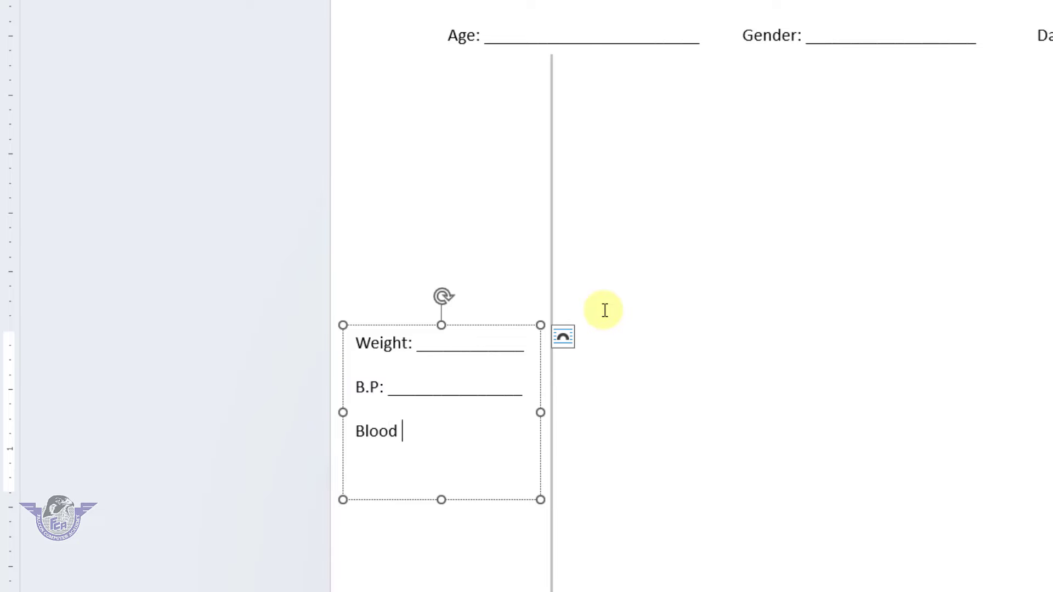
pyautogui.write('Sugar: ________')
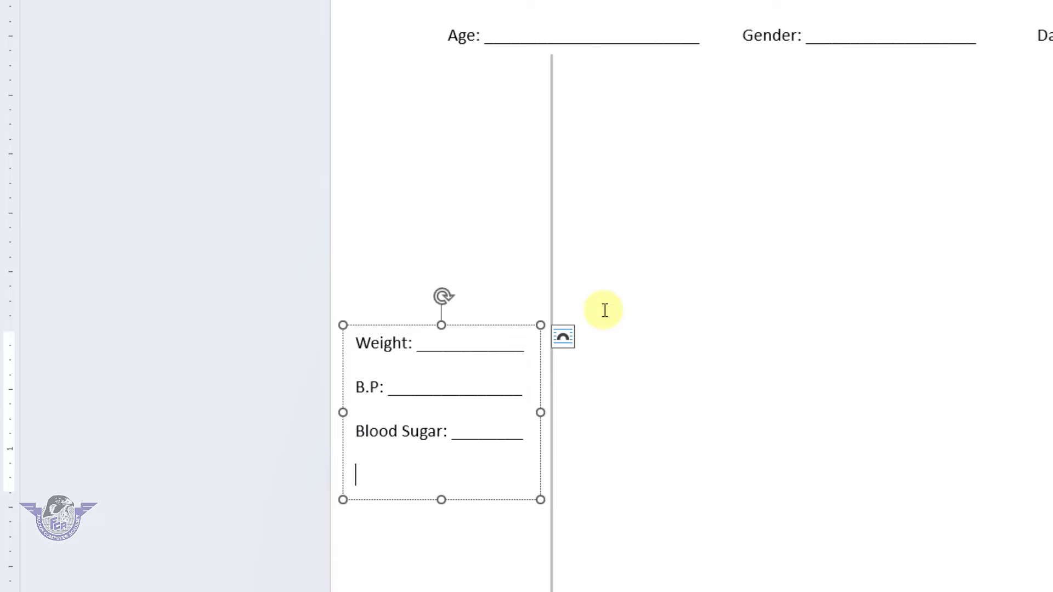
pyautogui.write('thers: ______________')
pyautogui.press('BackSpace')
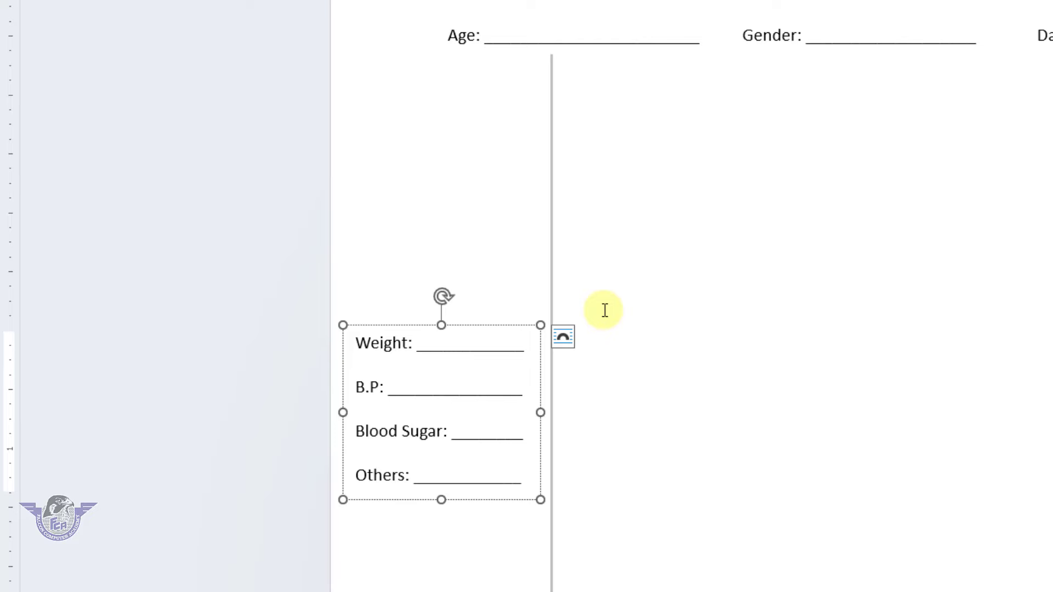
pyautogui.click(472, 537)
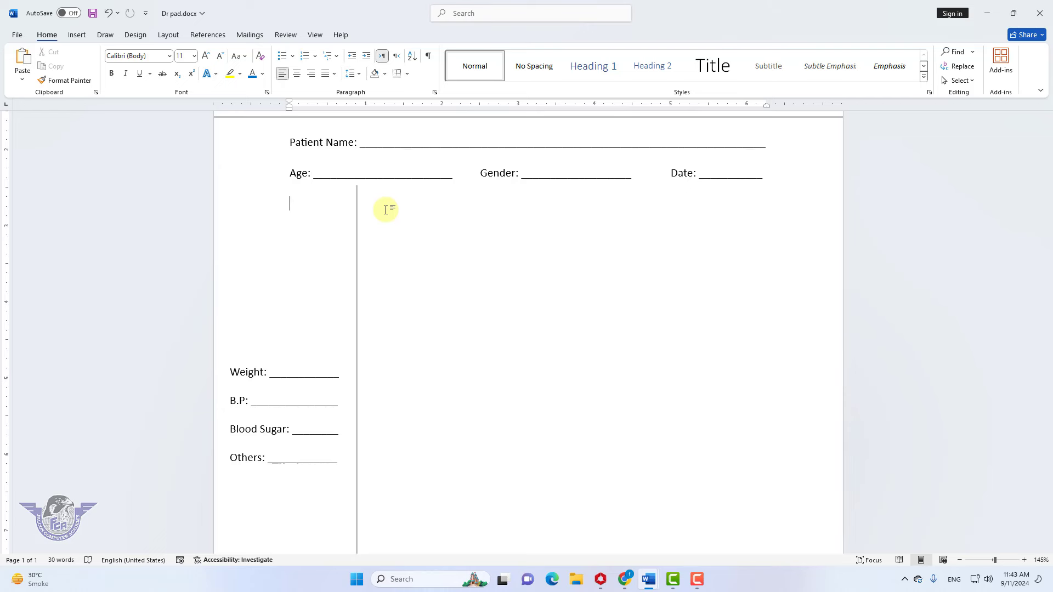
# Insert a black-shadow WordArt 'R' beside the vertical divider
pyautogui.click(385, 210)
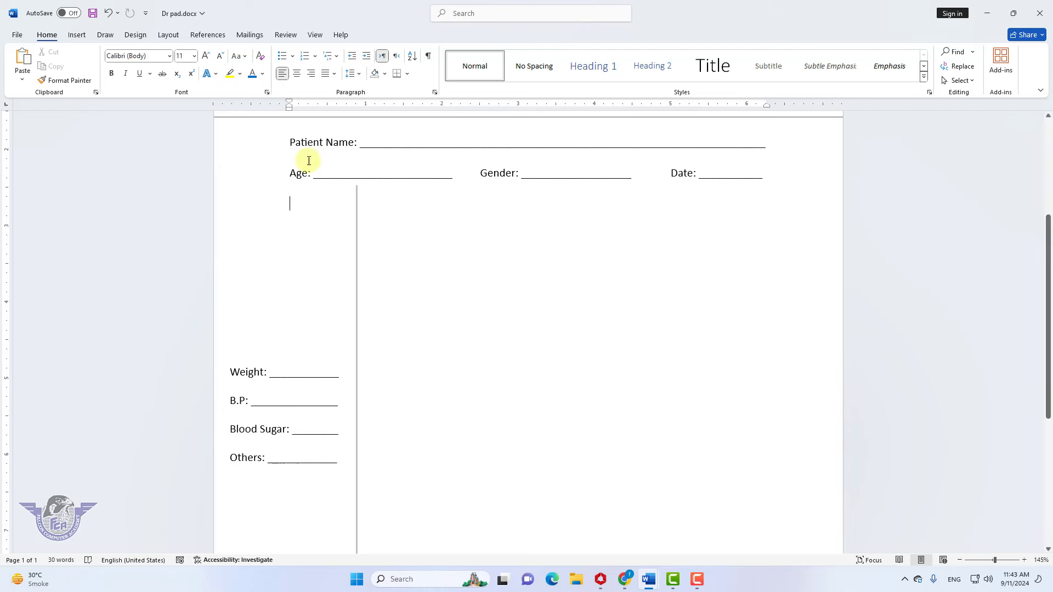
pyautogui.click(75, 35)
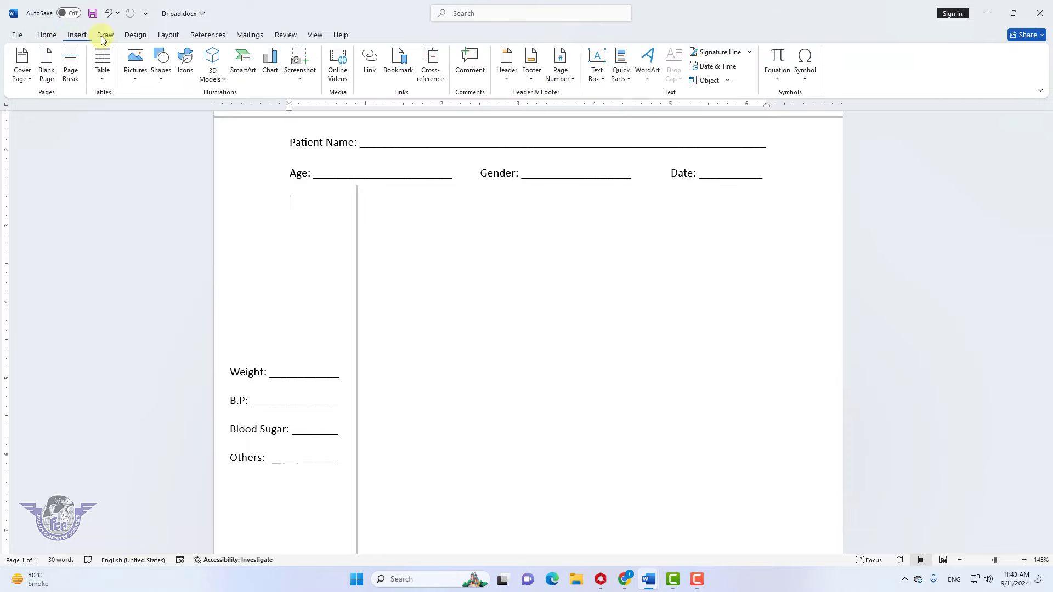
pyautogui.click(651, 82)
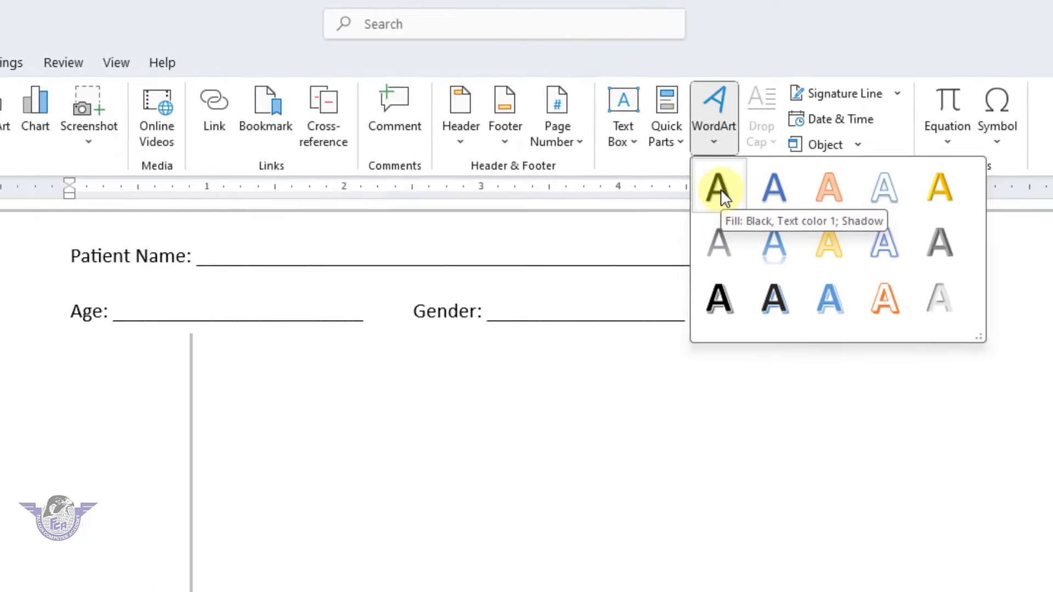
pyautogui.click(706, 198)
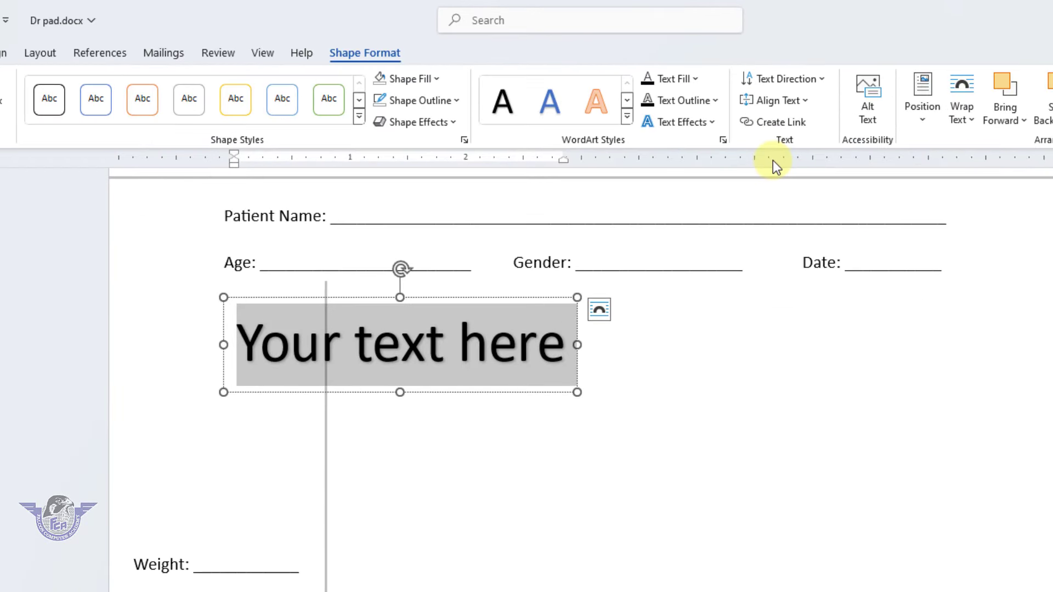
pyautogui.write('R')
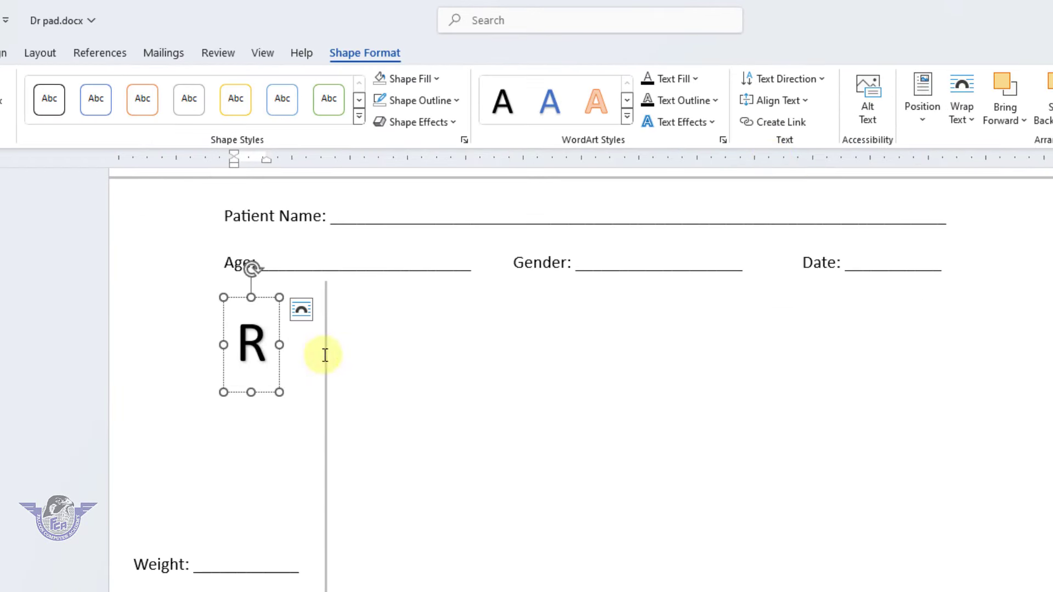
pyautogui.moveTo(280, 360); pyautogui.dragTo(387, 335)
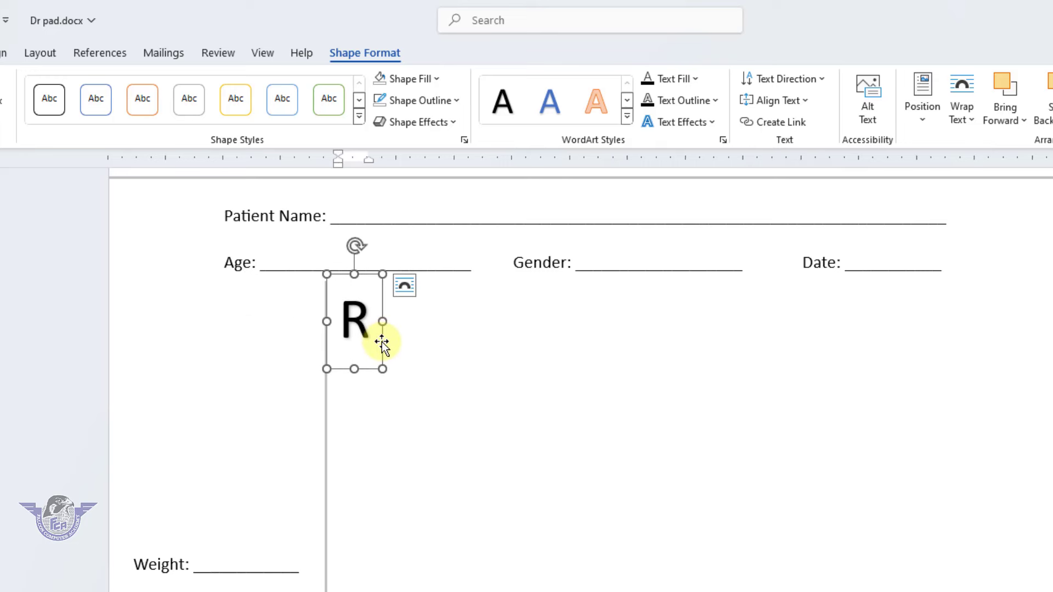
# Make a copy of the R slightly lower and change its letter to x
pyautogui.press('shift')
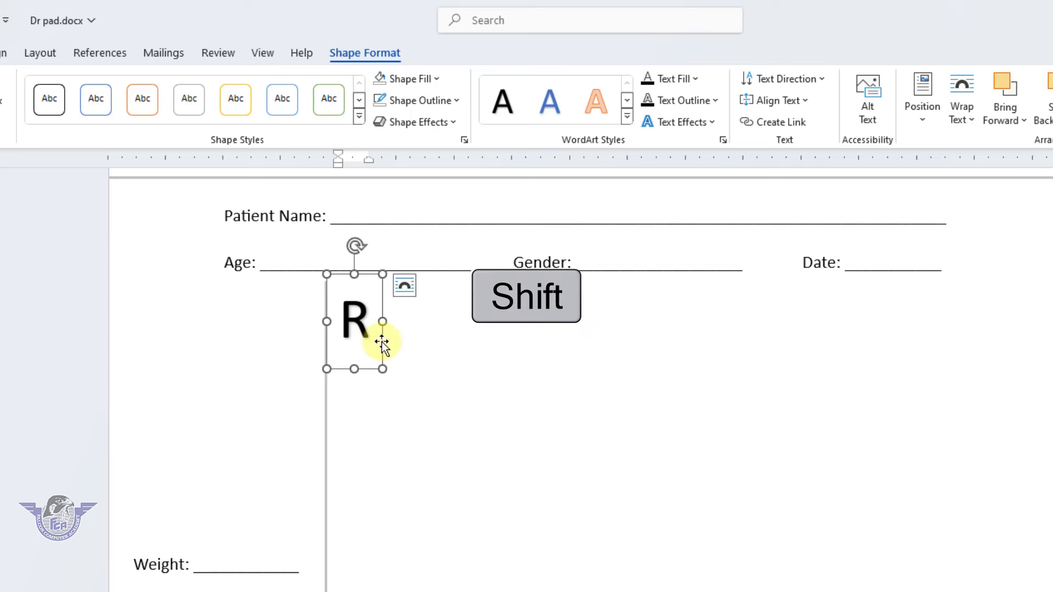
pyautogui.moveTo(382, 341); pyautogui.dragTo(401, 357)
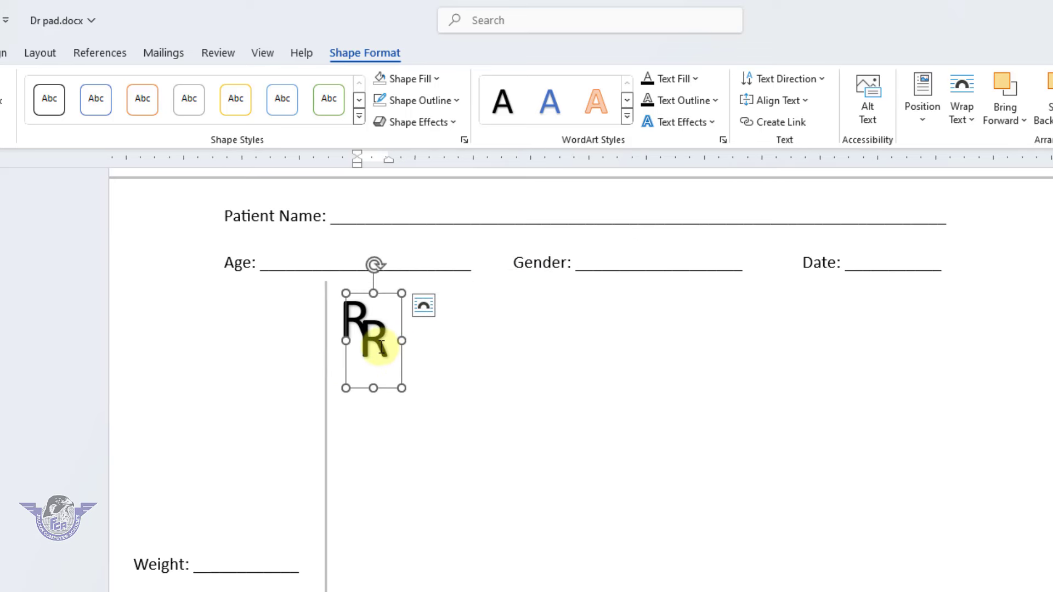
pyautogui.doubleClick(382, 347)
pyautogui.doubleClick(380, 347)
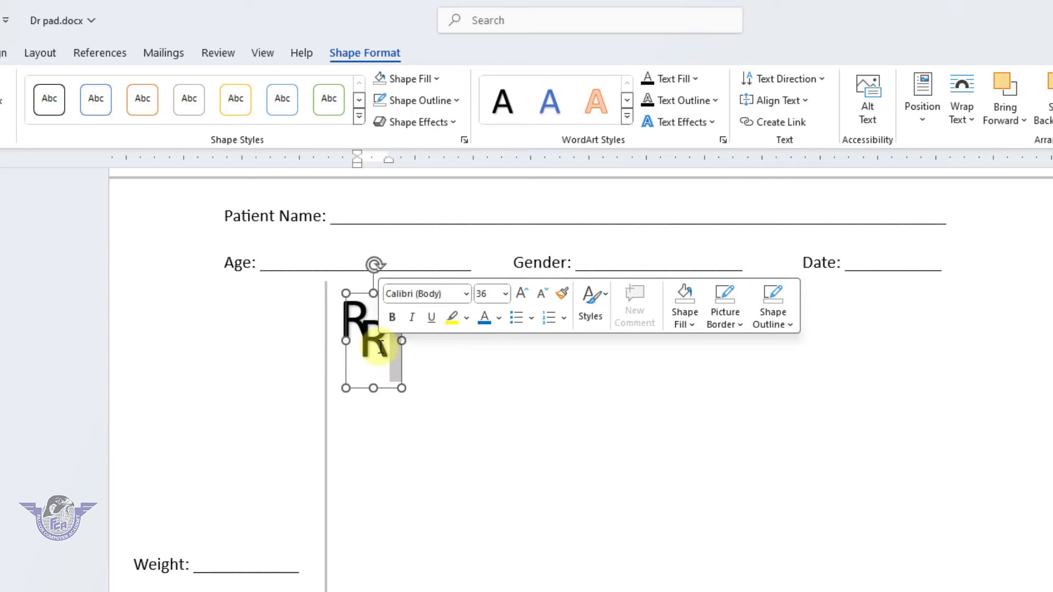
pyautogui.hotkey('ctrl', 'a')
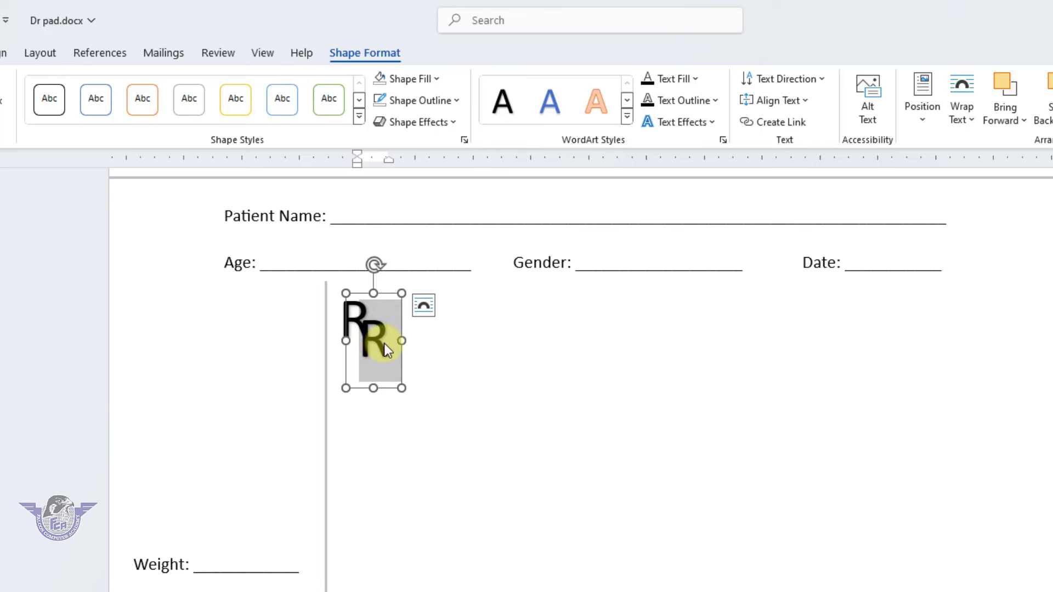
pyautogui.write('x')
pyautogui.click(414, 313)
# Nudge the x into place under the R to form the Rx symbol
pyautogui.click(378, 323)
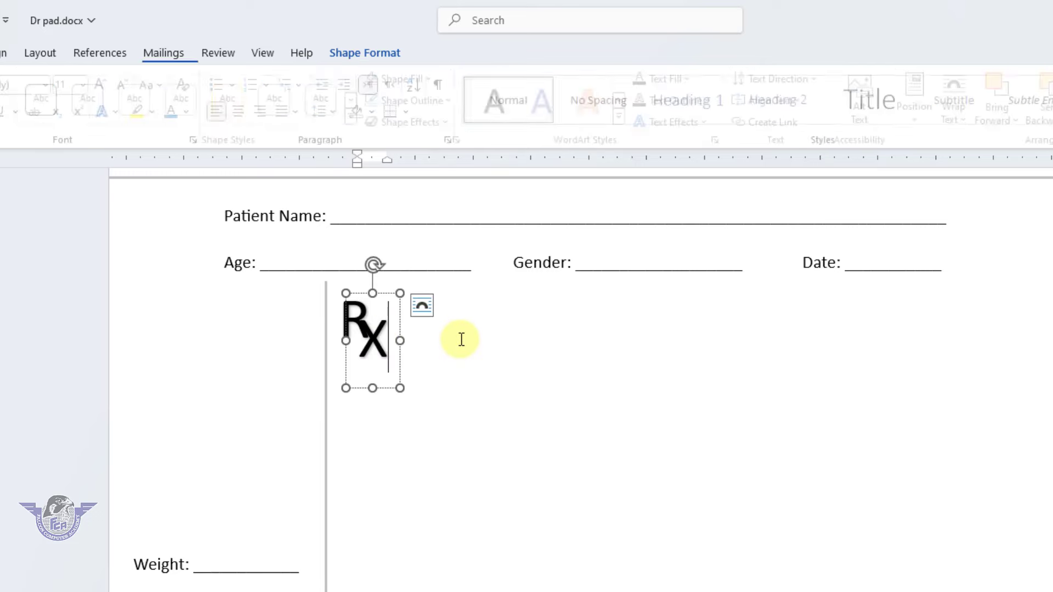
pyautogui.scroll(5, 463, 338)
pyautogui.click(364, 383)
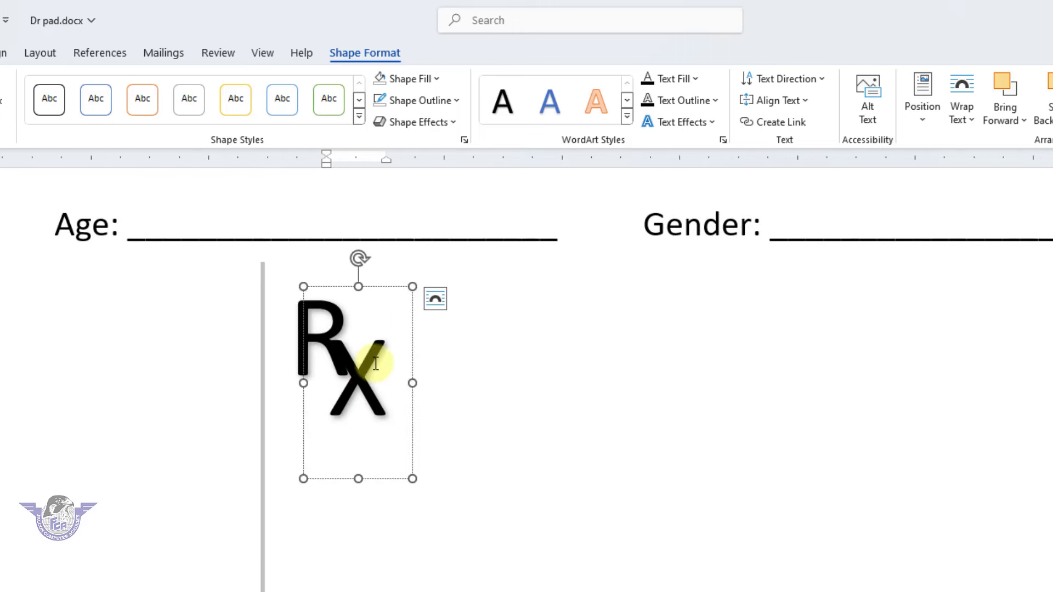
pyautogui.moveTo(386, 287); pyautogui.dragTo(382, 295)
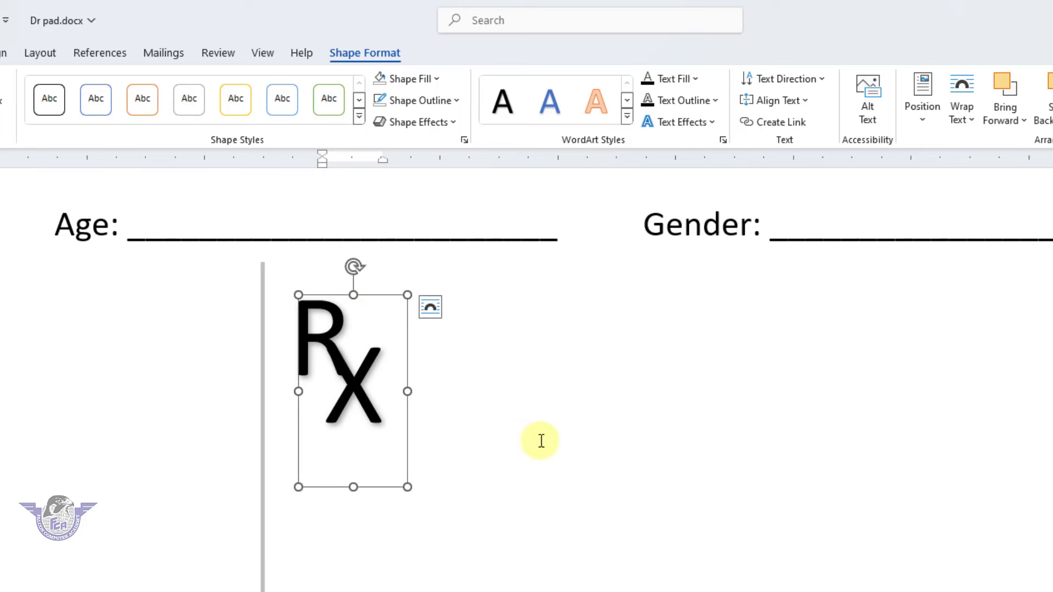
pyautogui.click(592, 442)
pyautogui.keyDown('ctrl'); pyautogui.scroll(-15, 593, 442); pyautogui.keyUp('ctrl')
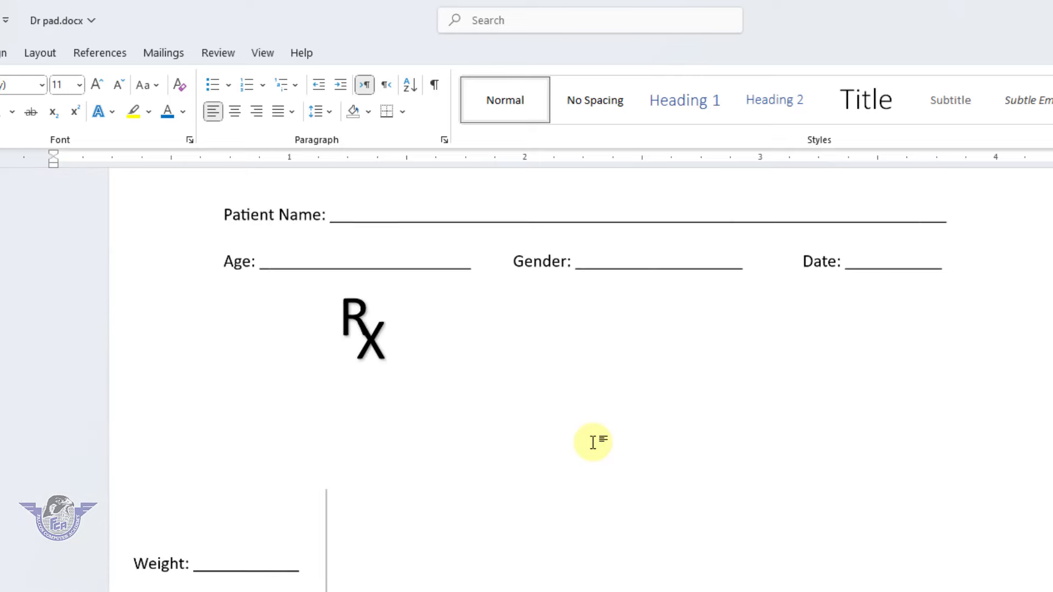
# Select the blue and green header banner shapes and group them into one object
pyautogui.keyDown('ctrl'); pyautogui.scroll(-2, 593, 441); pyautogui.keyUp('ctrl')
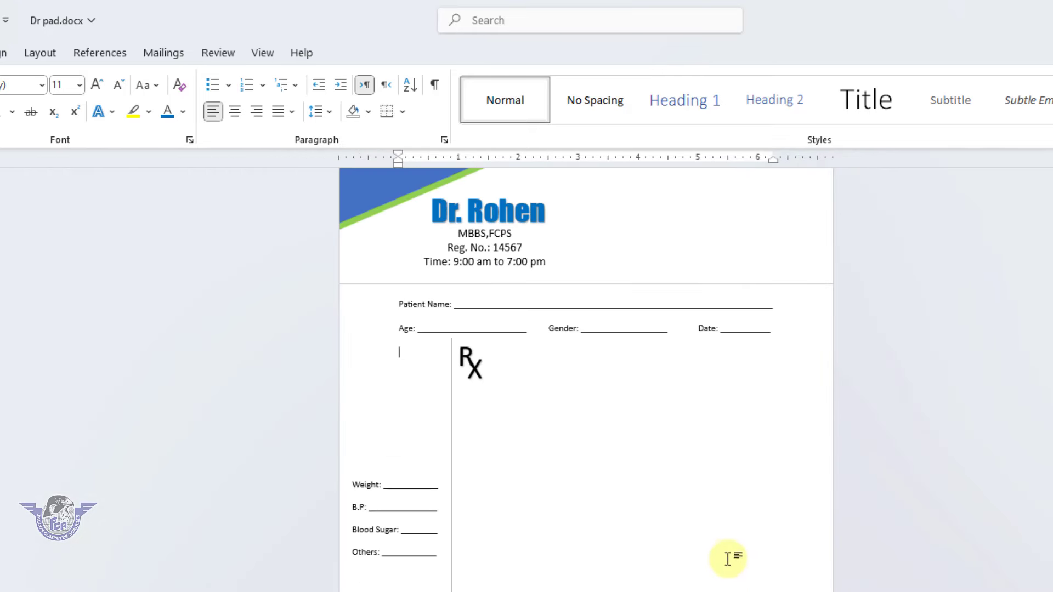
pyautogui.scroll(2, 729, 554)
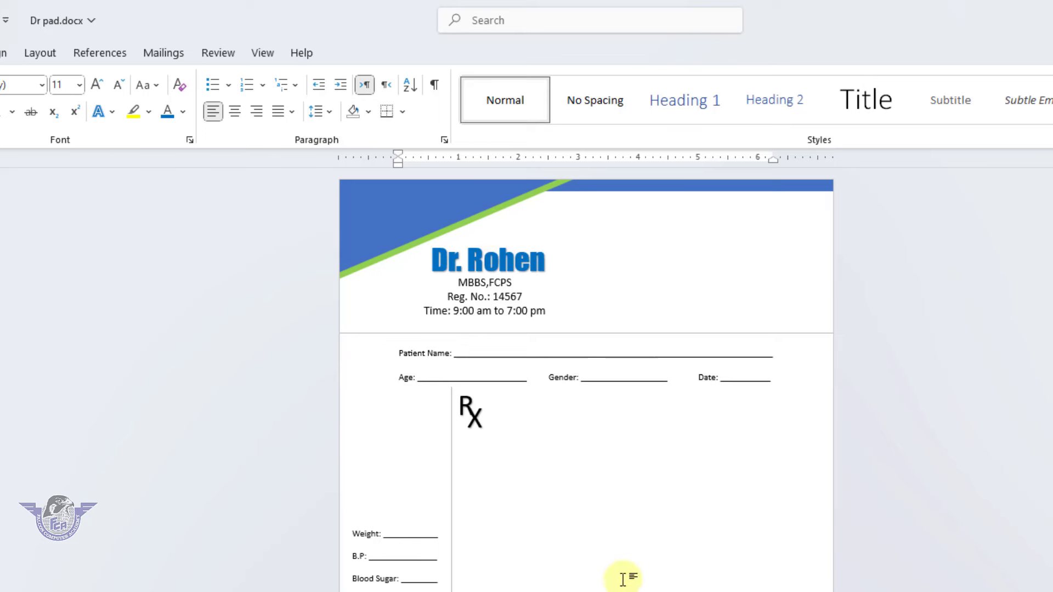
pyautogui.click(396, 206)
pyautogui.press('shift')
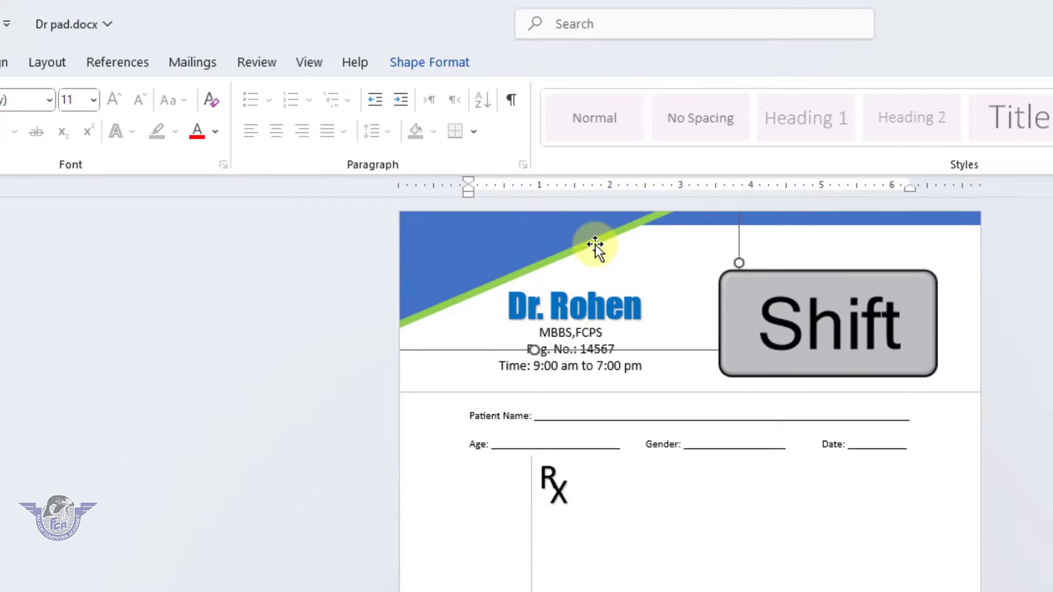
pyautogui.keyDown('shift'); pyautogui.click(798, 222); pyautogui.keyUp('shift')
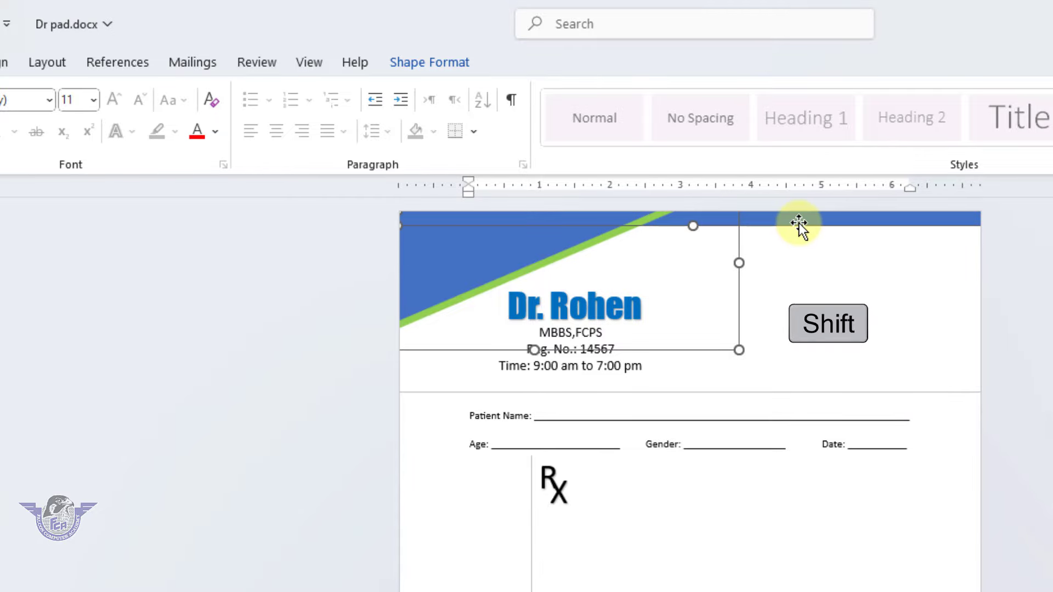
pyautogui.press('Delete')
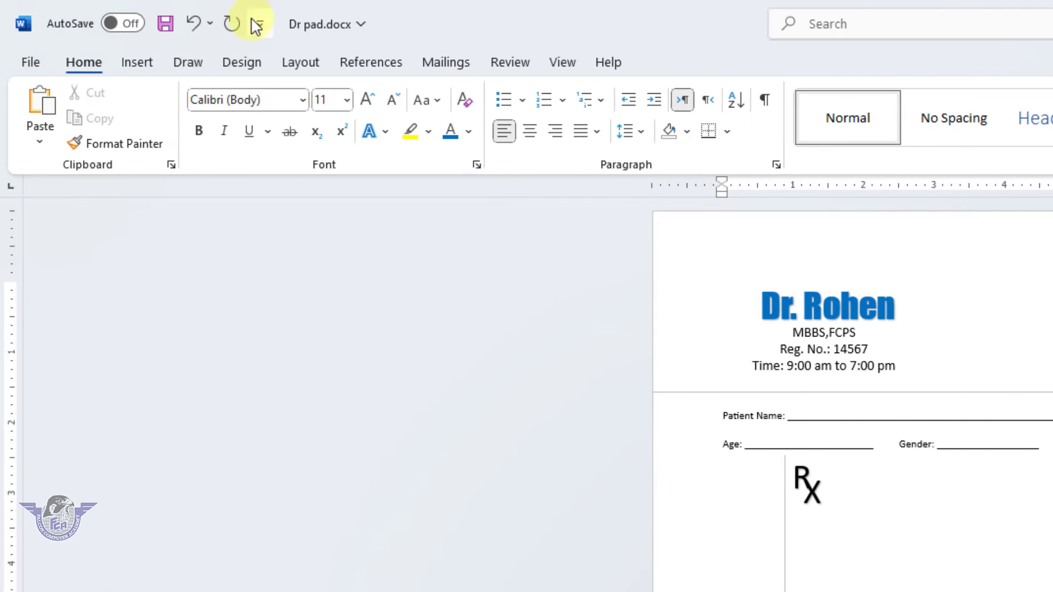
pyautogui.hotkey('ctrl', 'z')
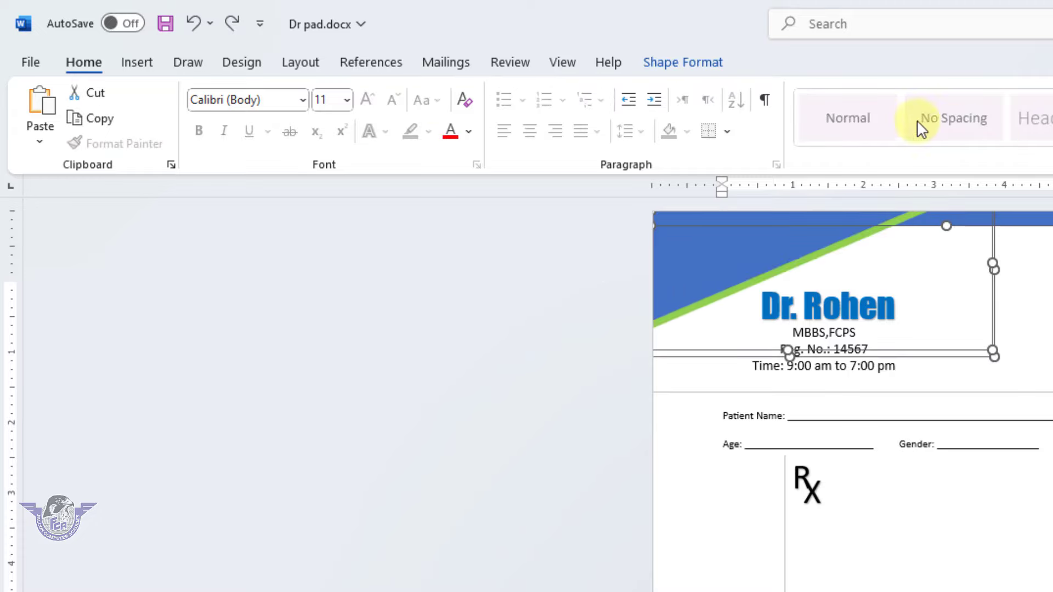
pyautogui.click(685, 62)
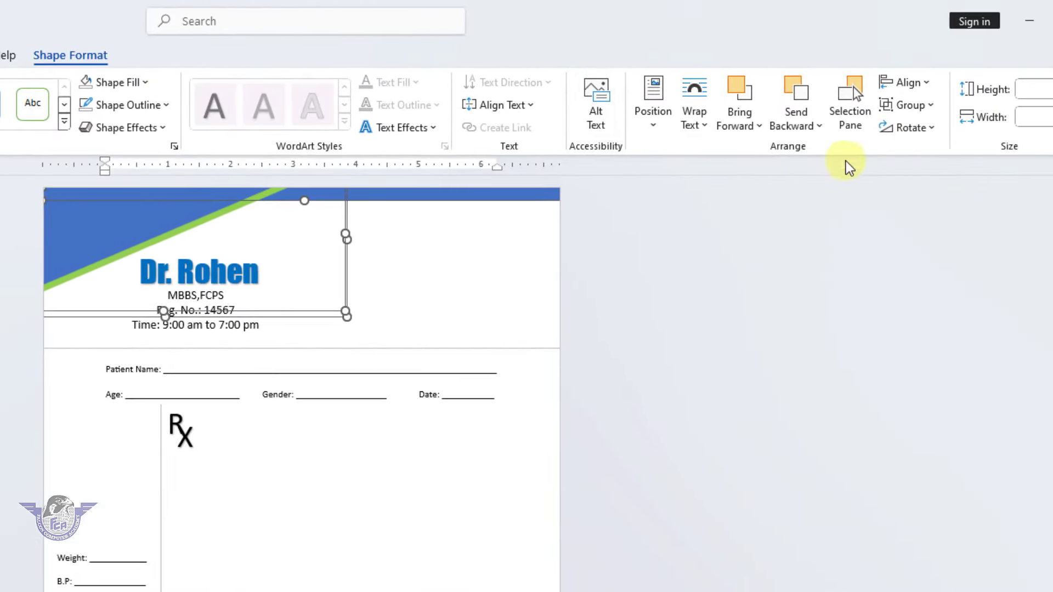
pyautogui.click(912, 106)
pyautogui.click(915, 131)
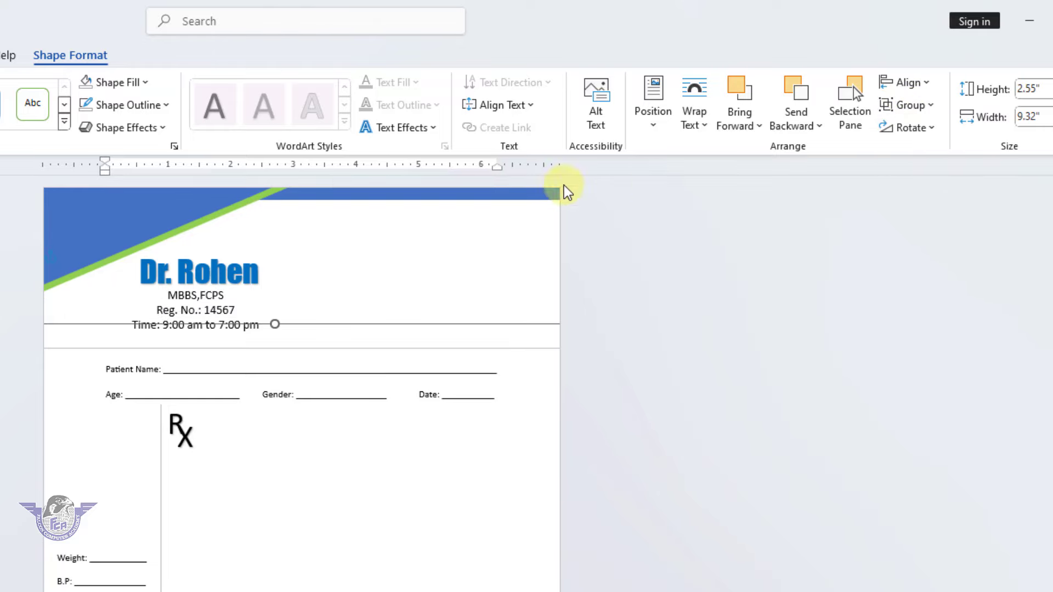
# Place a copy of the grouped banner at the page bottom and flip it vertically
pyautogui.moveTo(253, 202); pyautogui.dragTo(520, 560)
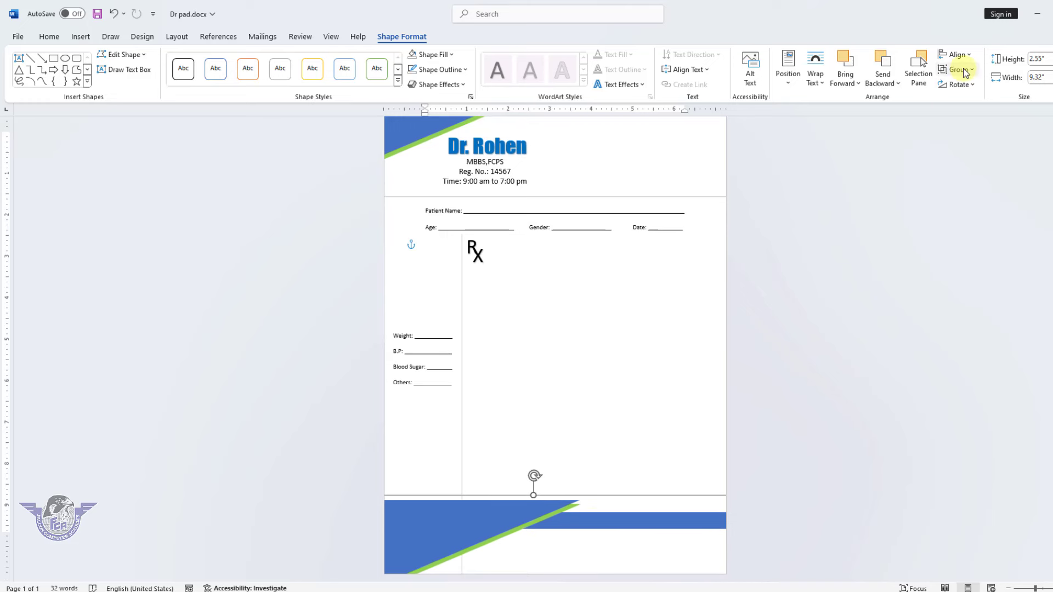
pyautogui.click(957, 84)
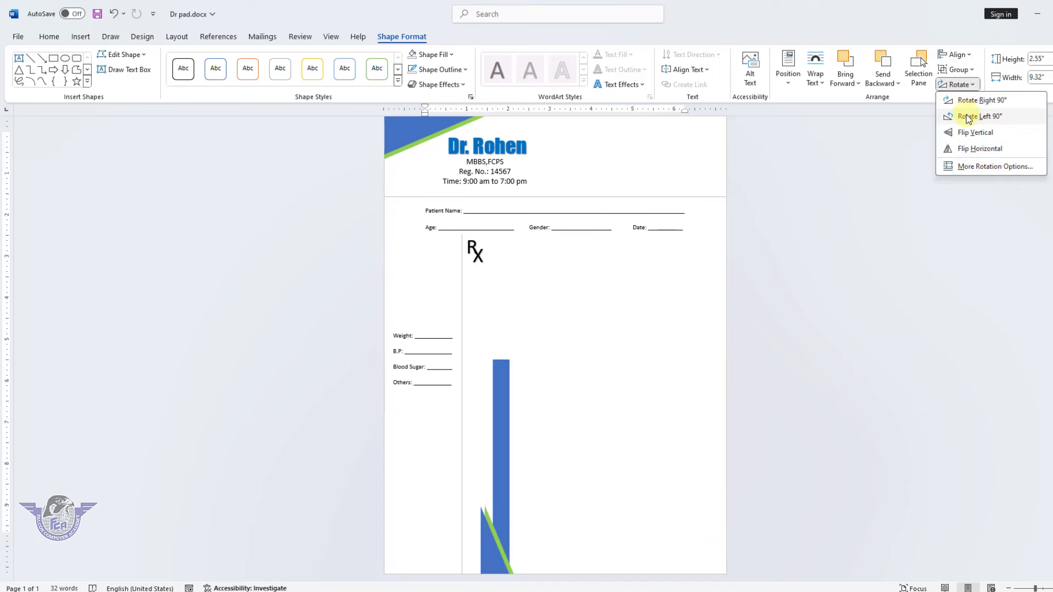
pyautogui.click(969, 133)
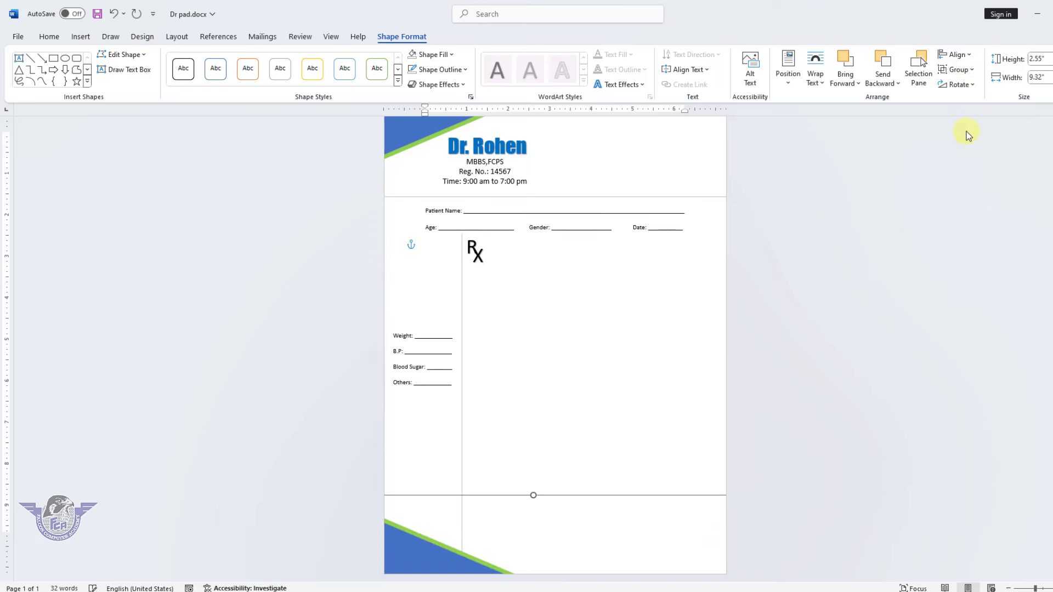
pyautogui.scroll(1, 519, 474)
pyautogui.scroll(-1, 519, 475)
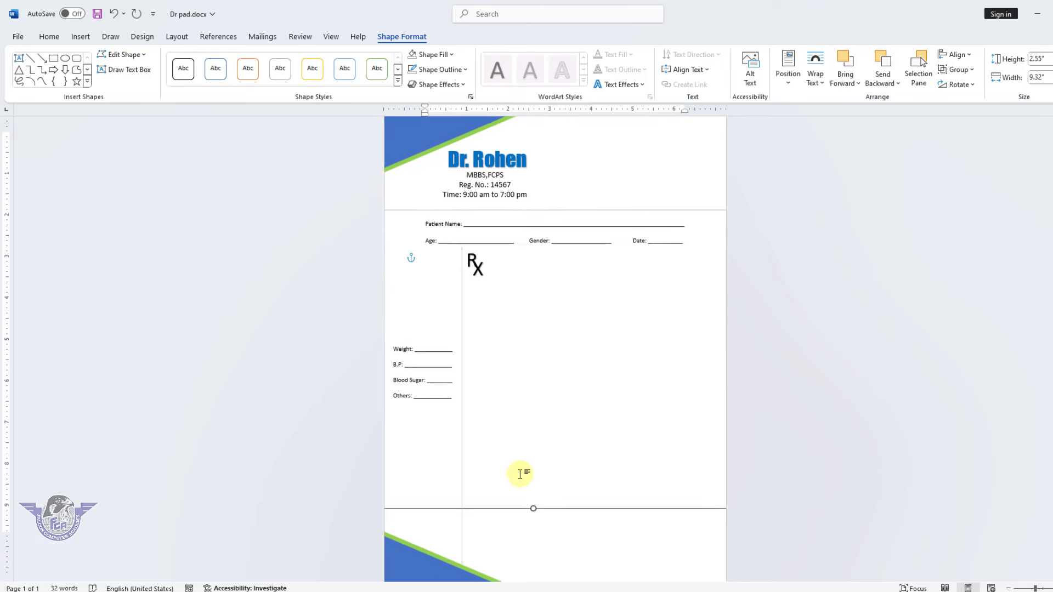
pyautogui.moveTo(435, 545)
pyautogui.mouseDown()
pyautogui.moveTo(439, 519)
pyautogui.moveTo(440, 538)
pyautogui.mouseUp()
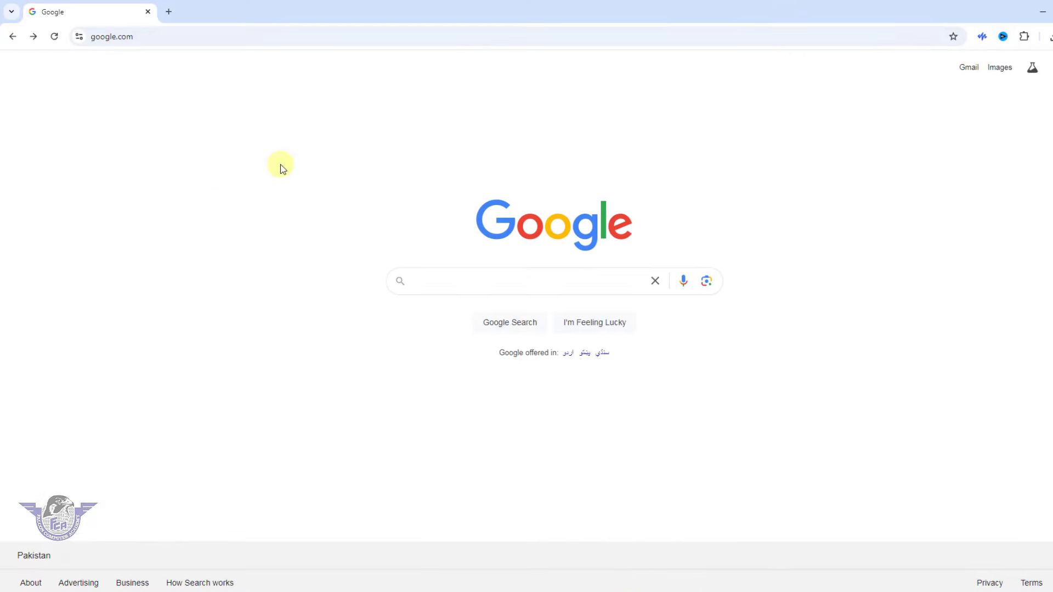
# Go to anyrgb.com and search its clipart for 'medical'
pyautogui.click(138, 35)
pyautogui.write('an')
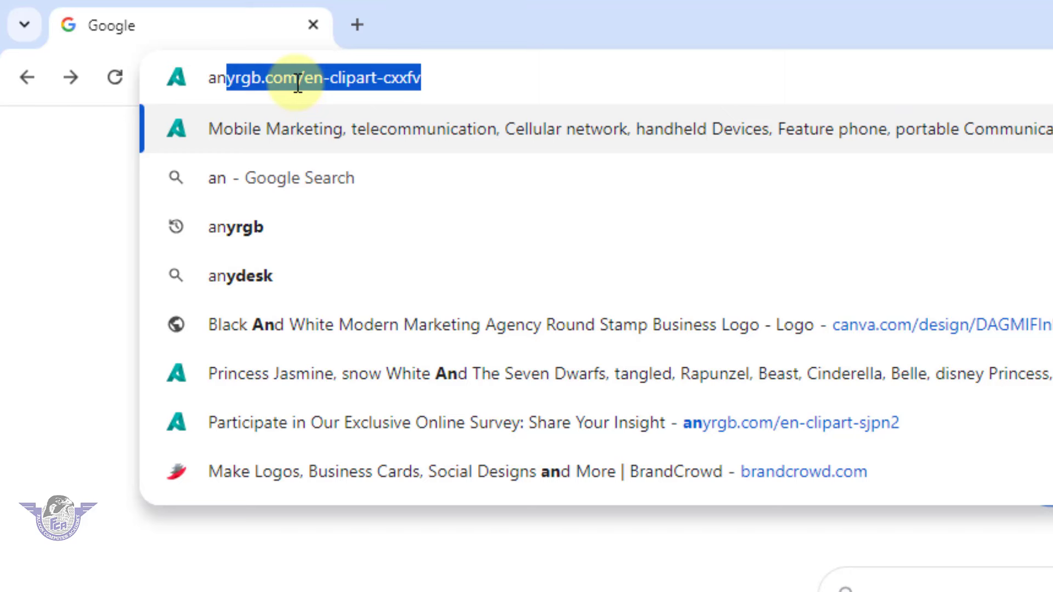
pyautogui.press('Return')
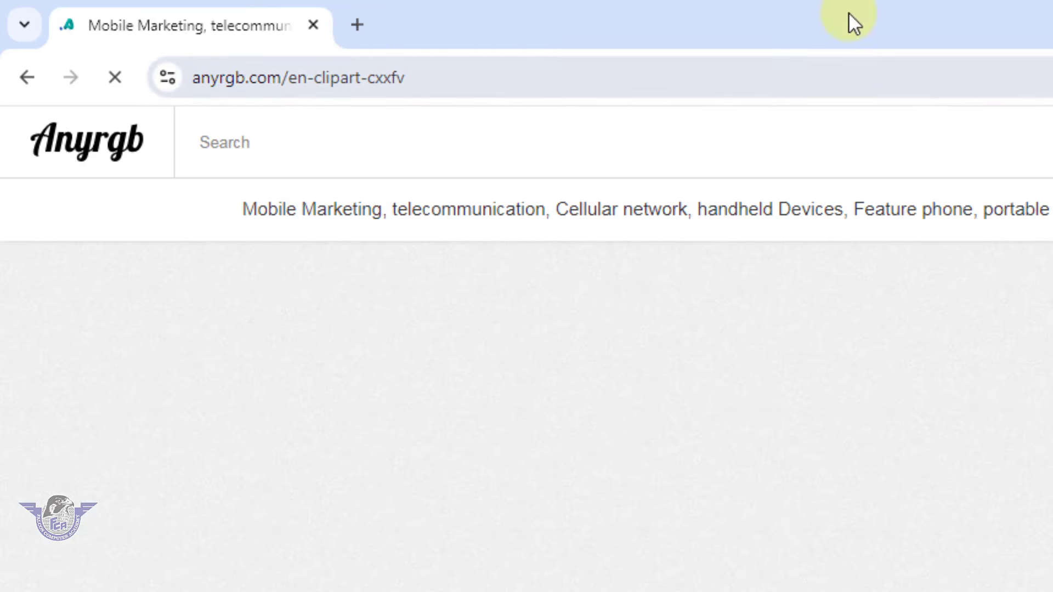
pyautogui.click(110, 137)
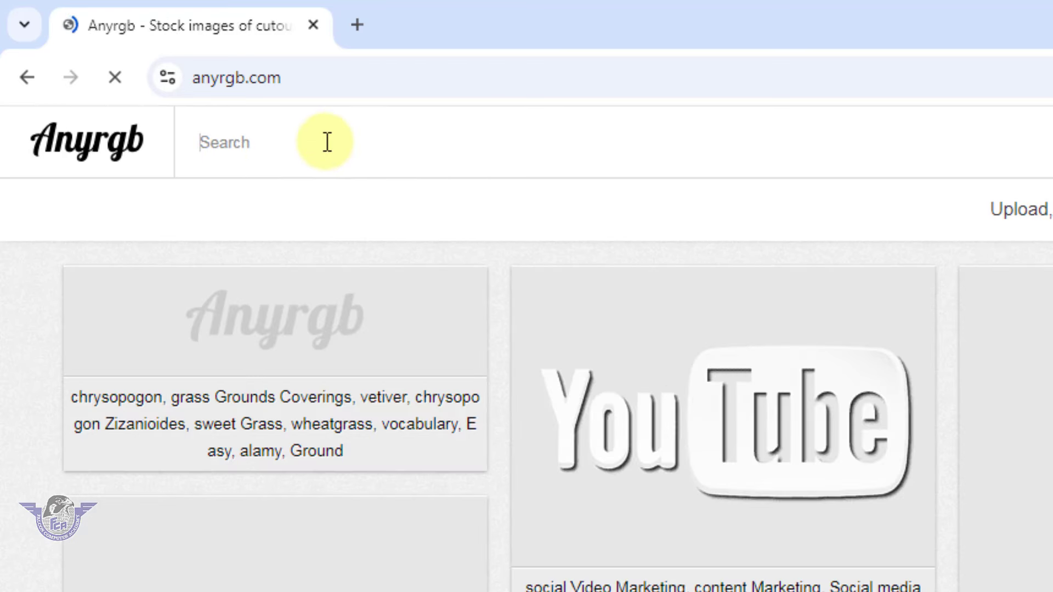
pyautogui.click(327, 142)
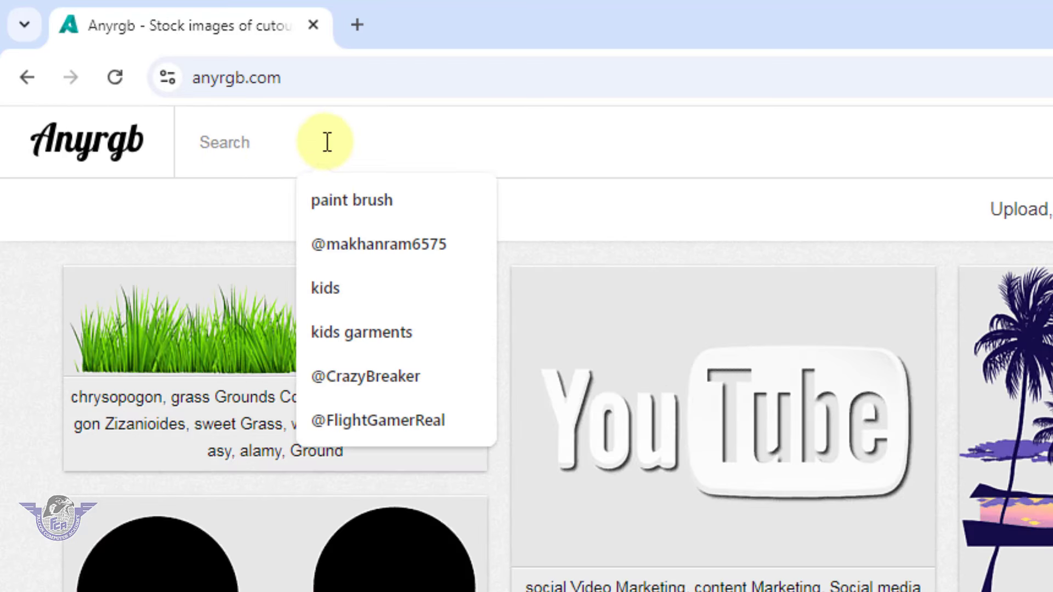
pyautogui.write('medical')
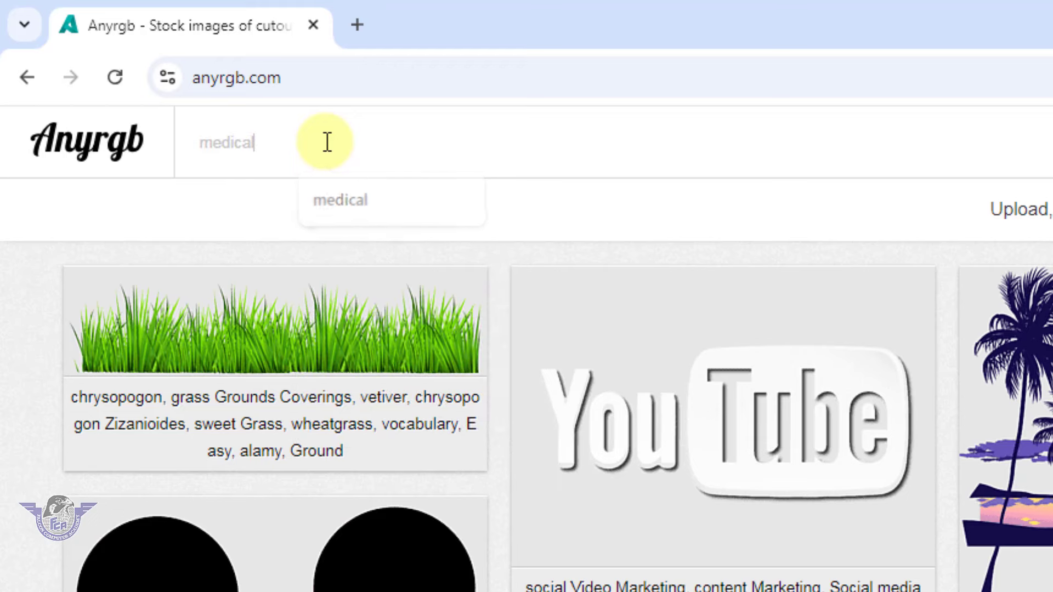
pyautogui.press('Return')
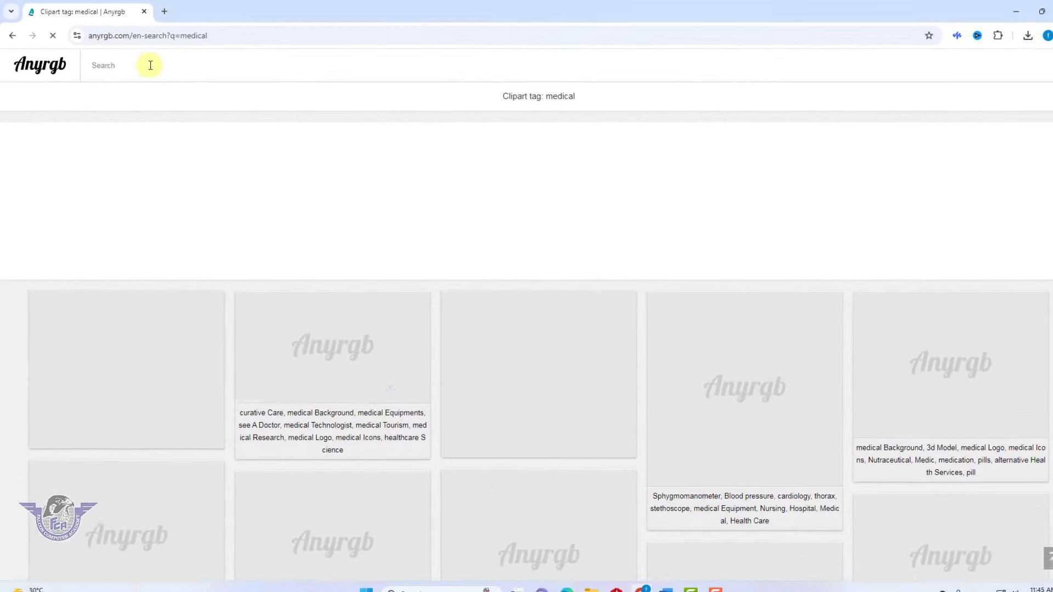
# Open the heart-and-stethoscope clipart and download it as a PNG, dismissing the ad
pyautogui.scroll(-8, 748, 468)
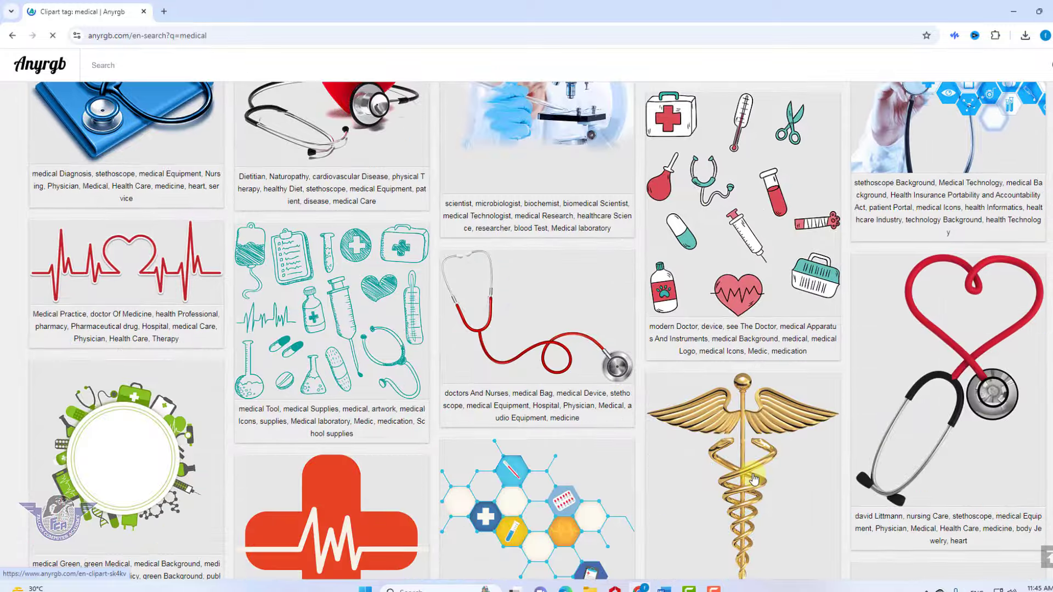
pyautogui.scroll(-3, 755, 471)
pyautogui.scroll(3, 630, 356)
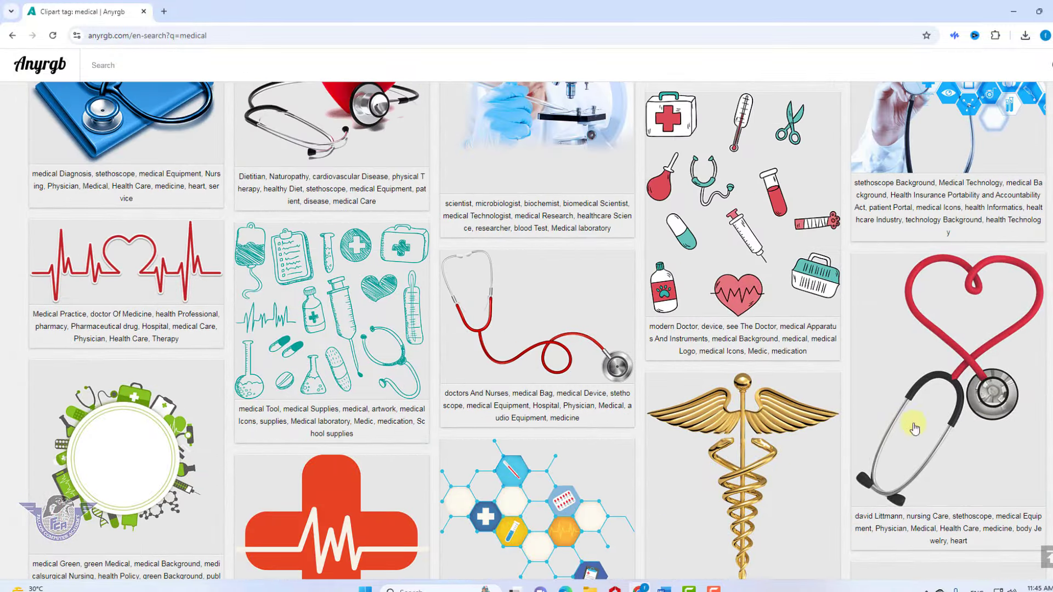
pyautogui.scroll(3, 571, 275)
pyautogui.click(363, 246)
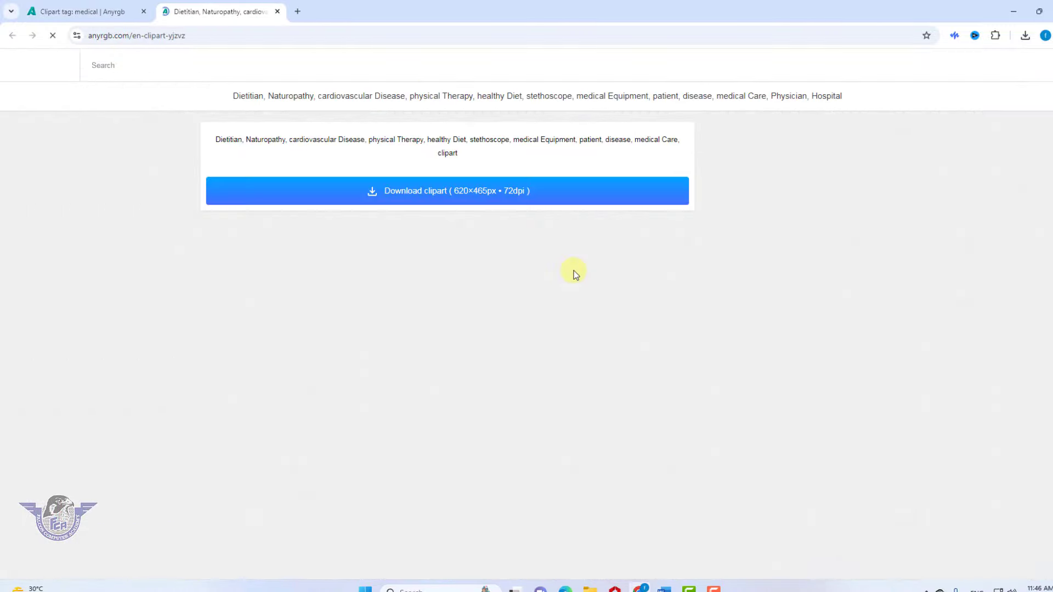
pyautogui.scroll(-5, 555, 349)
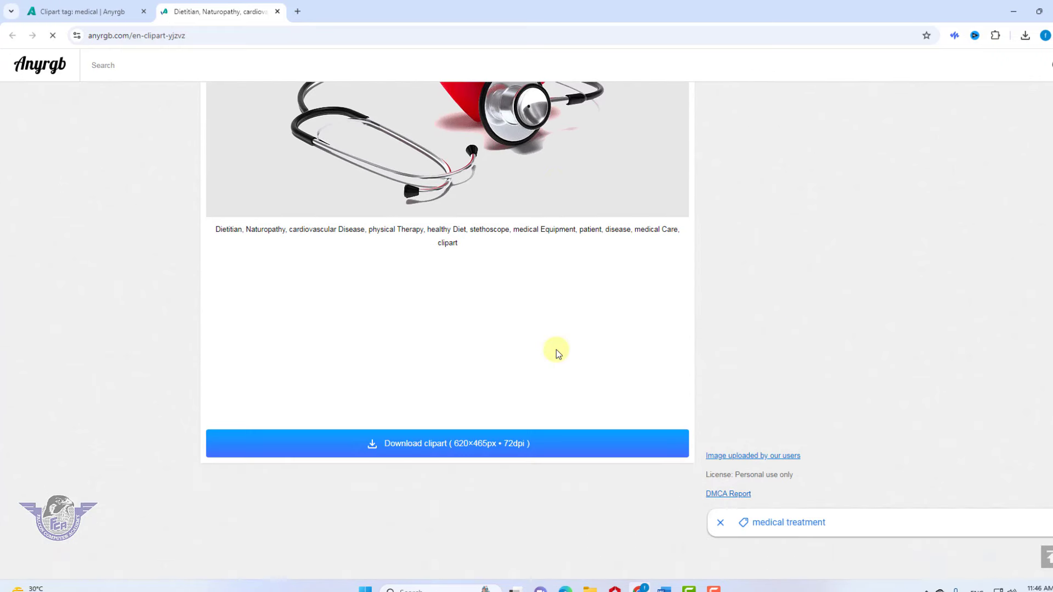
pyautogui.click(522, 442)
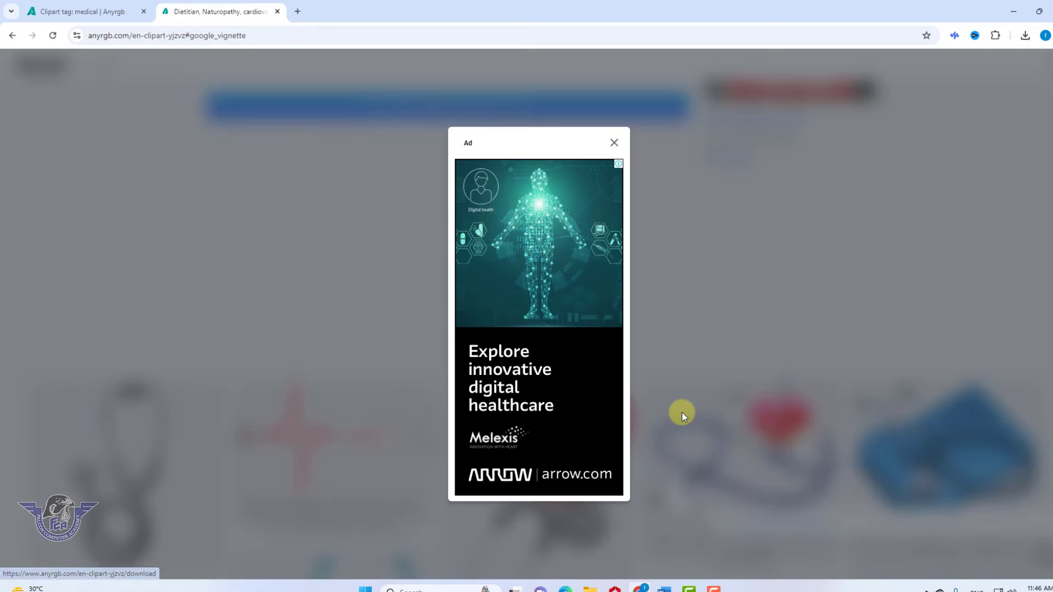
pyautogui.click(614, 143)
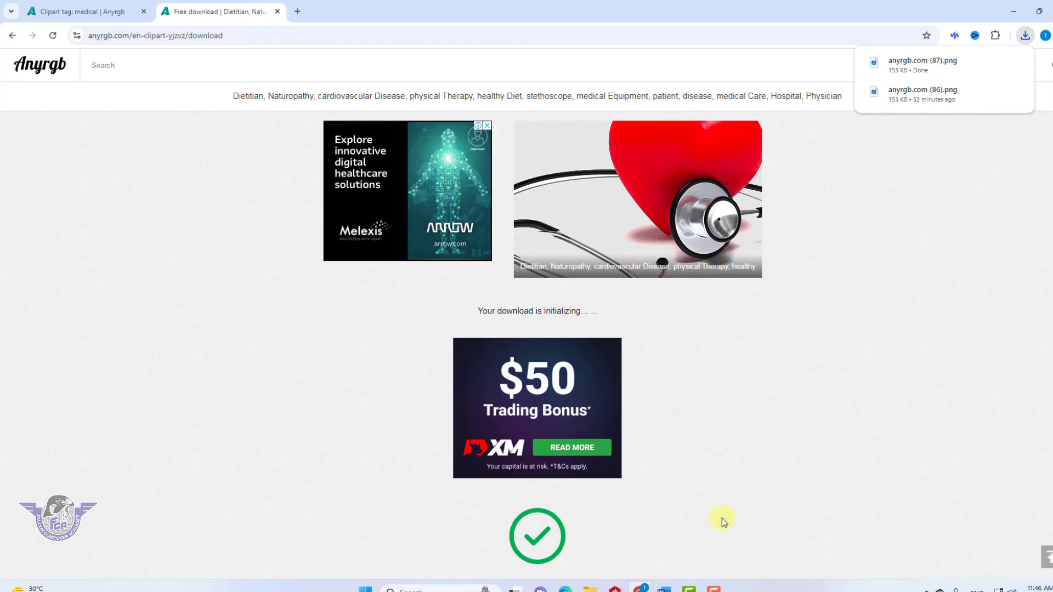
# Insert anyrgb.com (87).png from Downloads into Dr pad.docx
pyautogui.moveTo(664, 587)
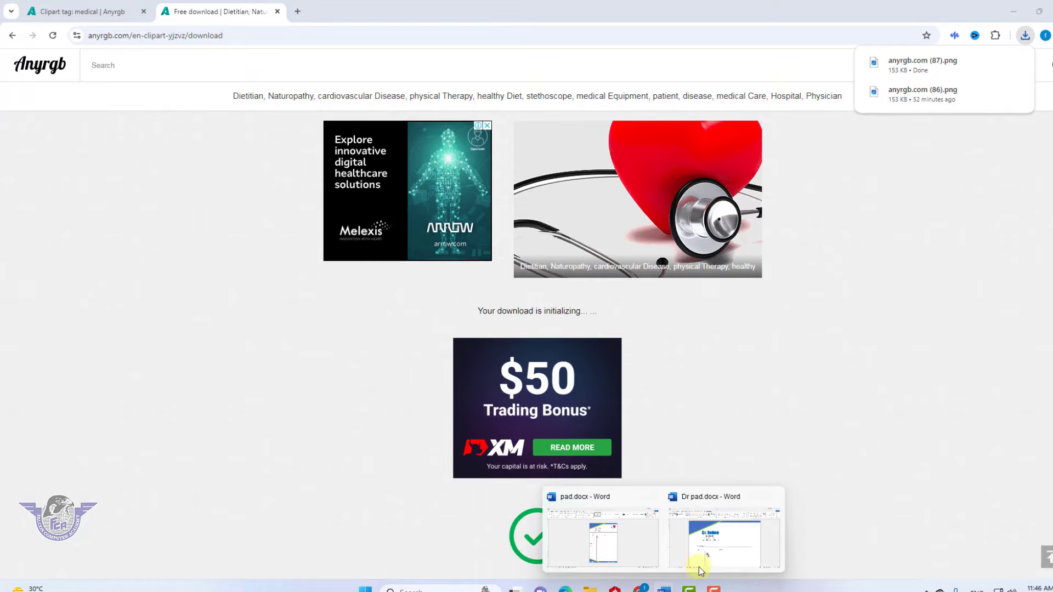
pyautogui.click(700, 572)
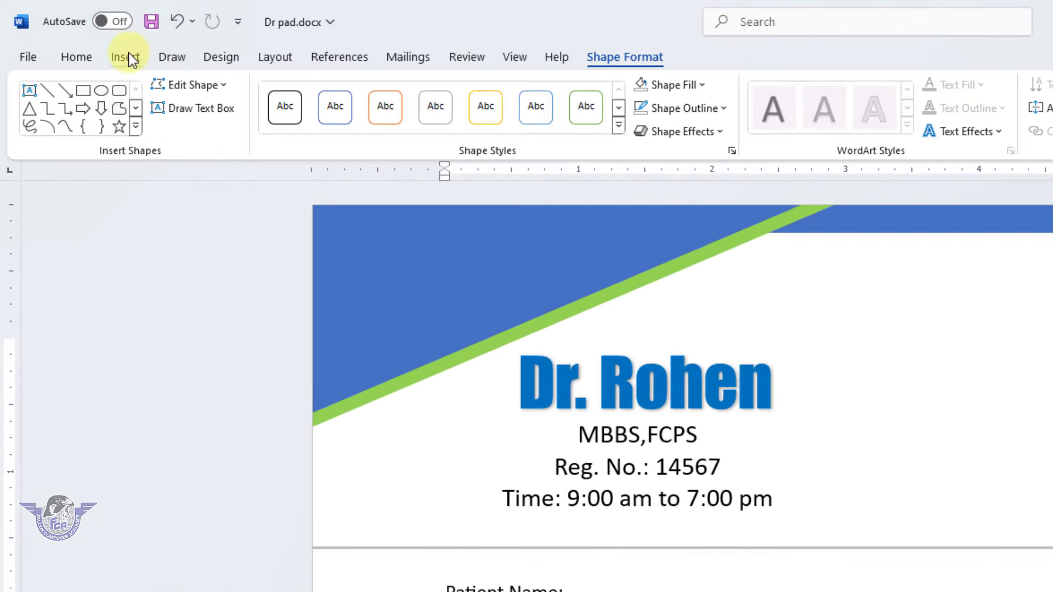
pyautogui.click(130, 59)
pyautogui.click(226, 100)
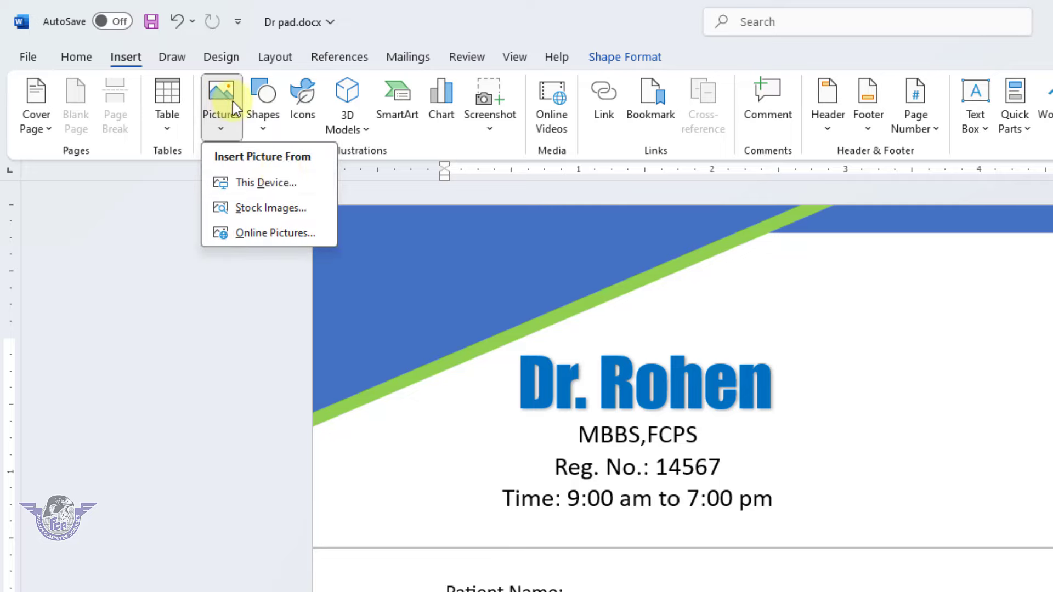
pyautogui.click(281, 181)
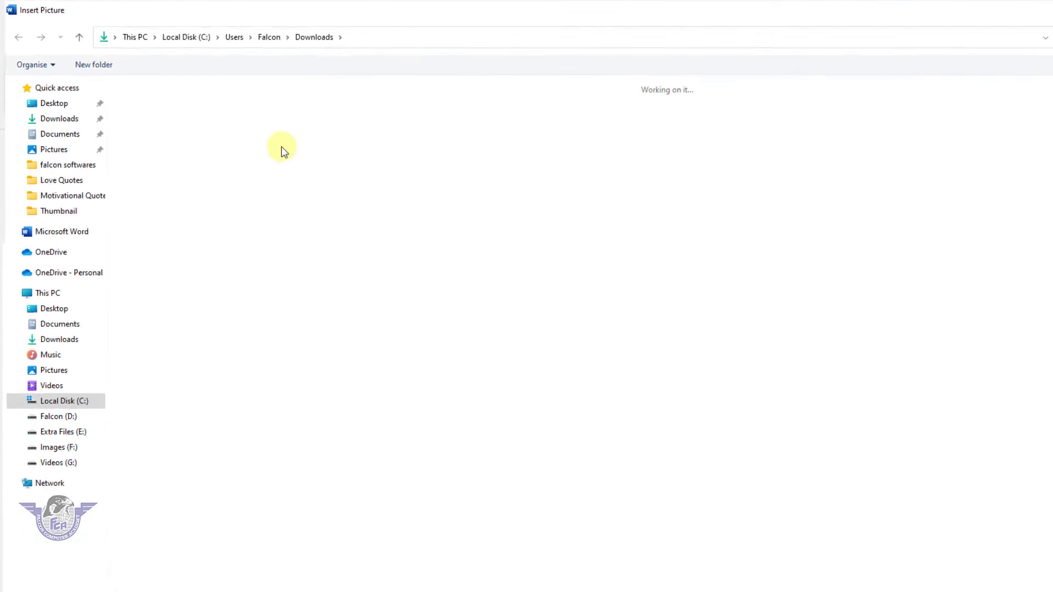
pyautogui.click(157, 122)
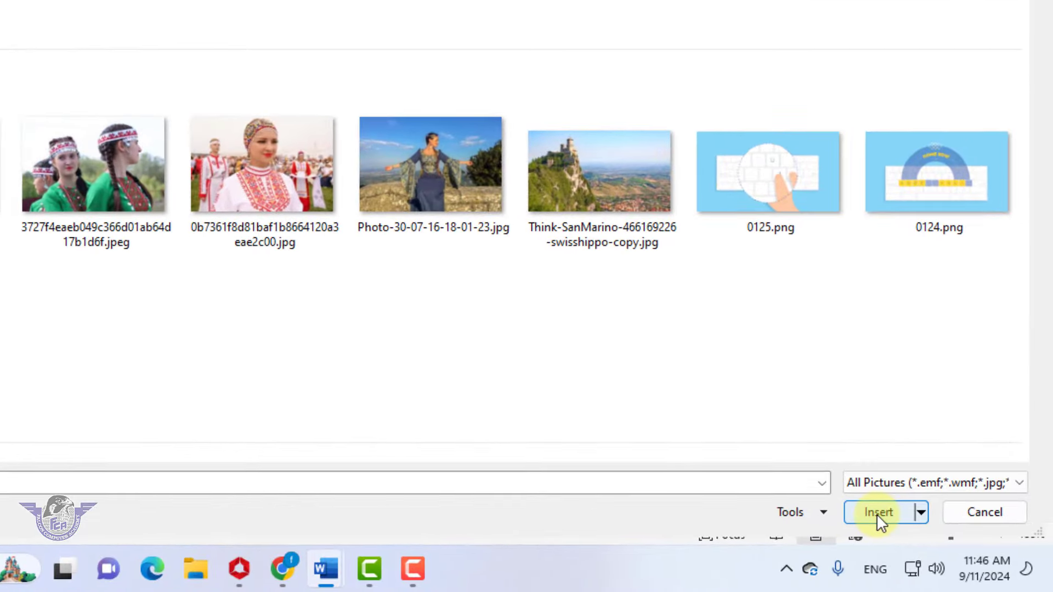
pyautogui.click(876, 513)
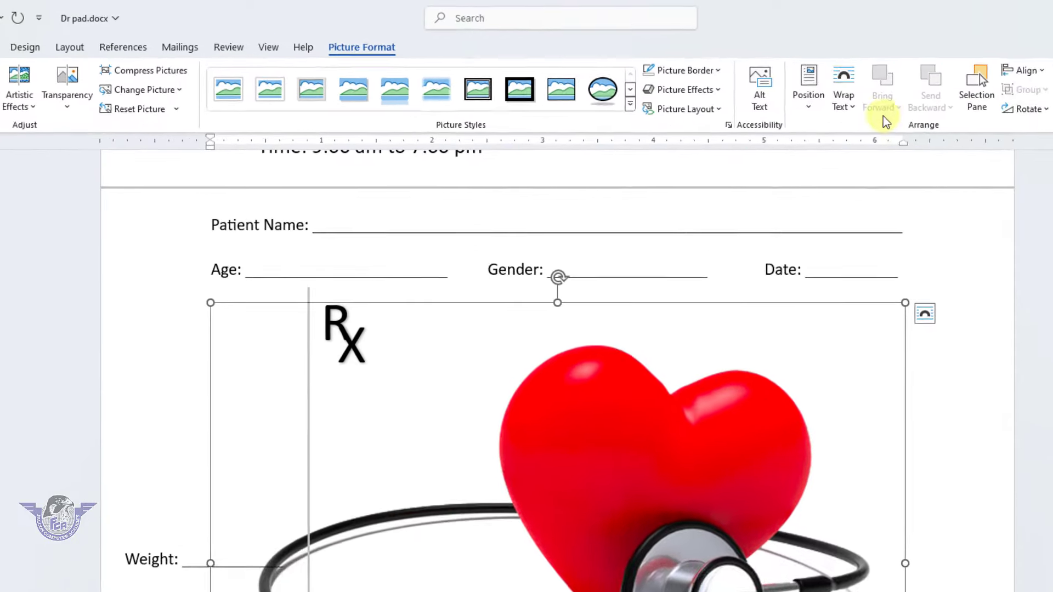
pyautogui.click(712, 91)
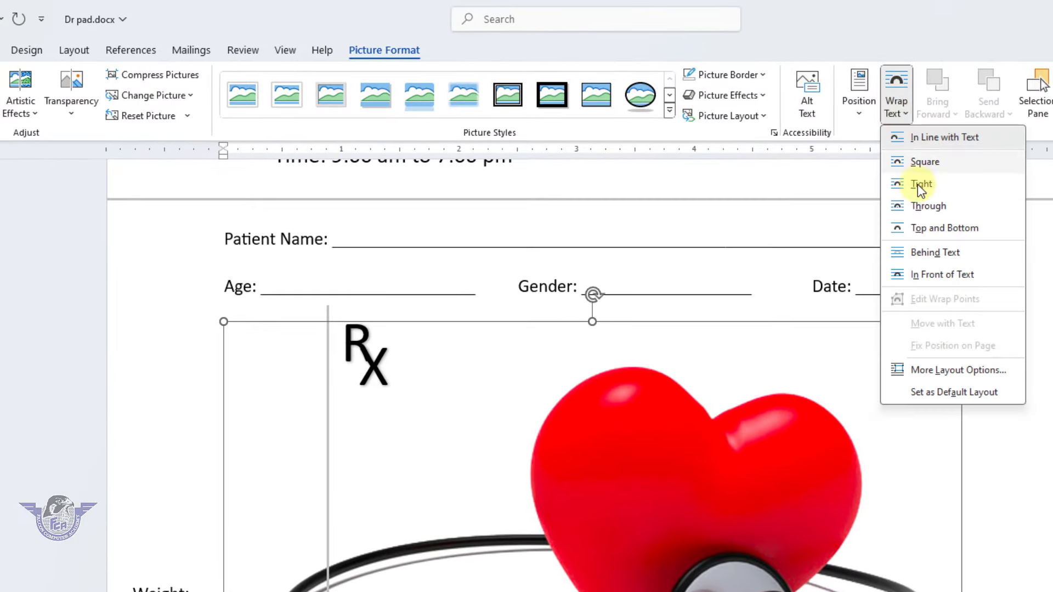
# Set the heart picture to In Front of Text and shrink it down
pyautogui.click(935, 275)
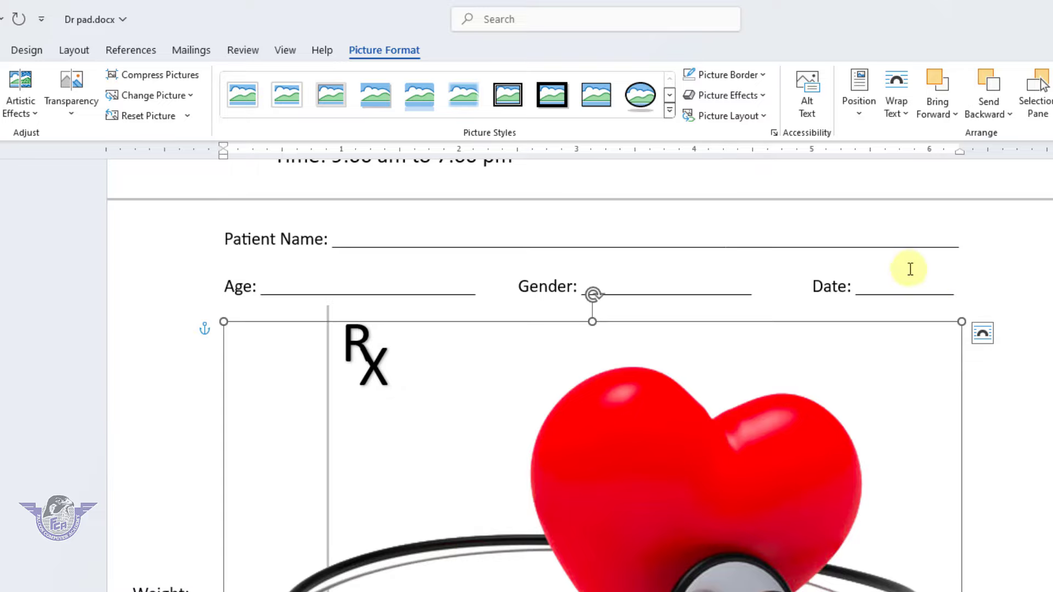
pyautogui.moveTo(961, 321); pyautogui.dragTo(352, 504)
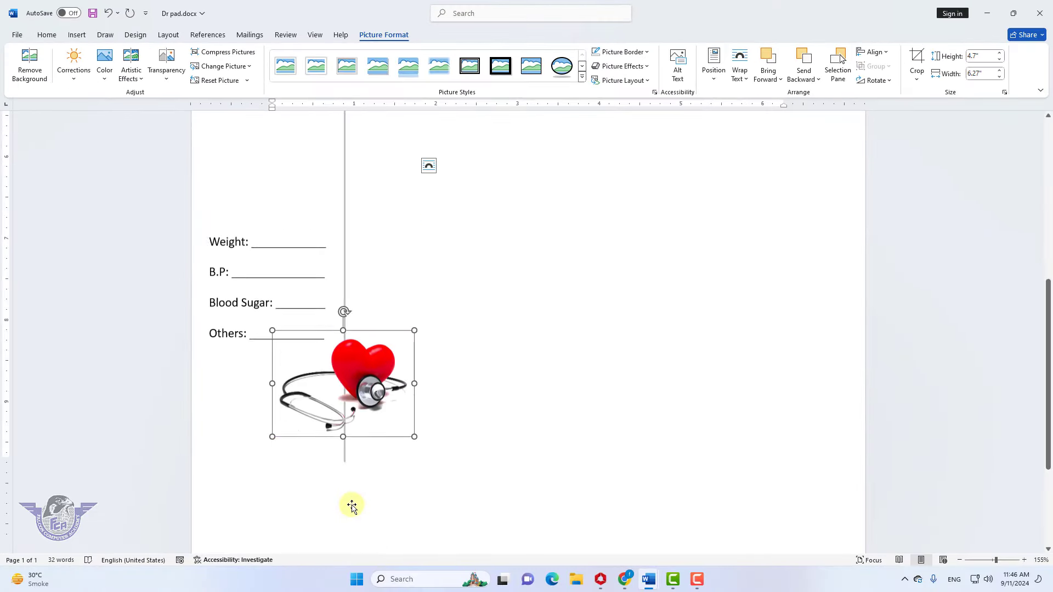
pyautogui.scroll(-3, 376, 263)
pyautogui.moveTo(369, 228); pyautogui.dragTo(716, 202)
pyautogui.scroll(3, 719, 202)
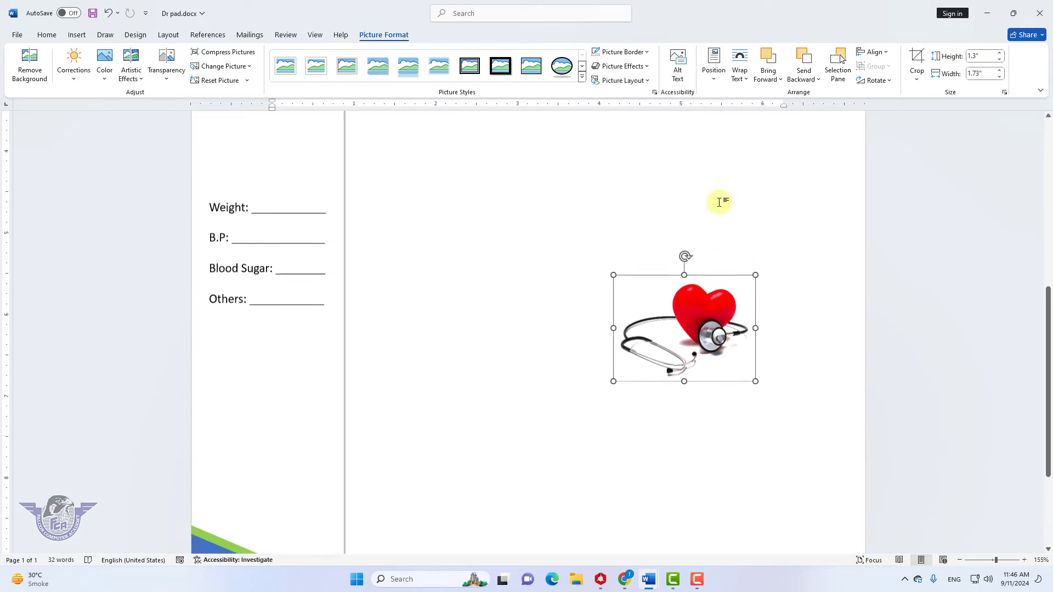
pyautogui.moveTo(702, 325); pyautogui.dragTo(744, 124)
pyautogui.scroll(5, 746, 127)
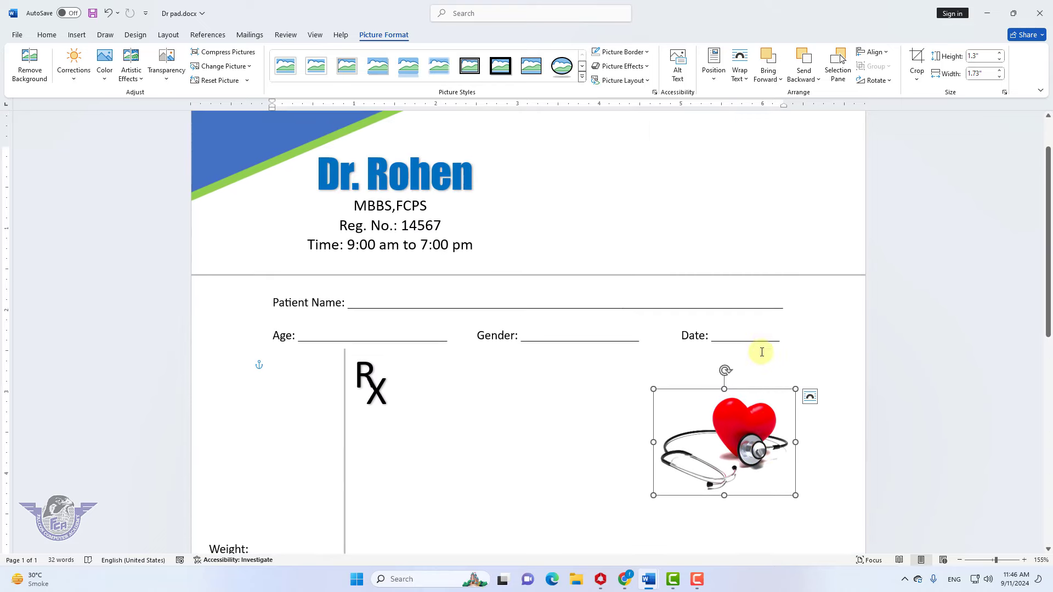
pyautogui.moveTo(748, 400); pyautogui.dragTo(785, 130)
pyautogui.scroll(2, 812, 189)
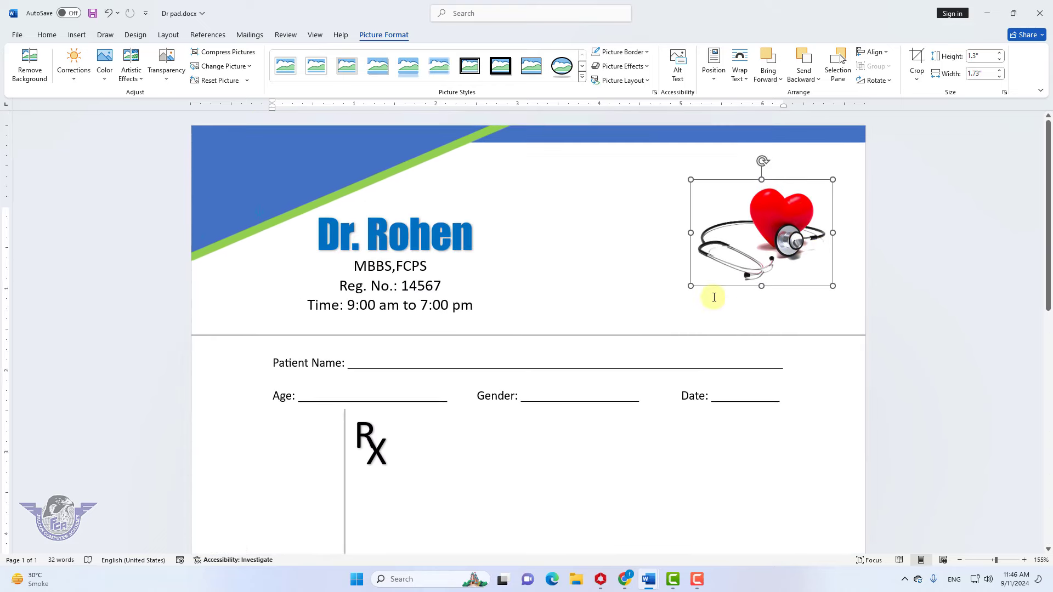
# Size the picture to 1.06" x 1.41" in the letterhead's top-right corner
pyautogui.moveTo(690, 286); pyautogui.dragTo(741, 248)
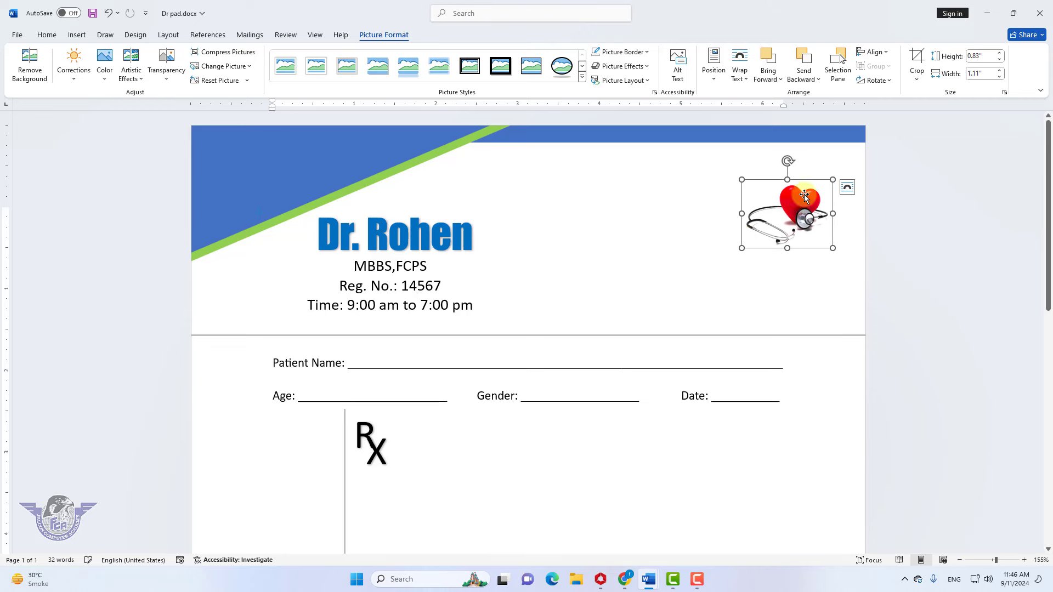
pyautogui.moveTo(804, 195); pyautogui.dragTo(813, 163)
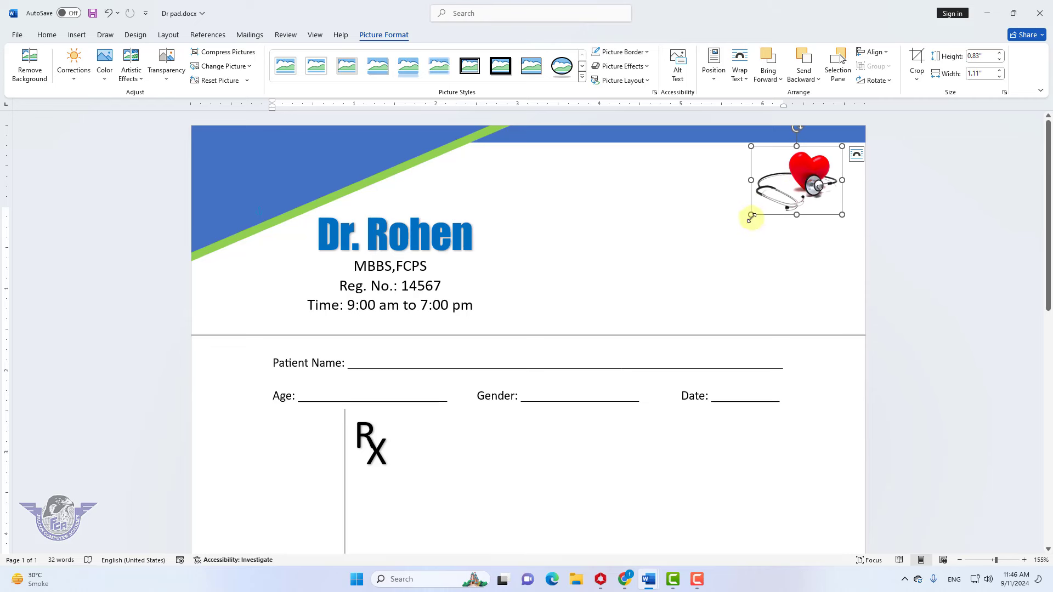
pyautogui.moveTo(750, 214); pyautogui.dragTo(725, 233)
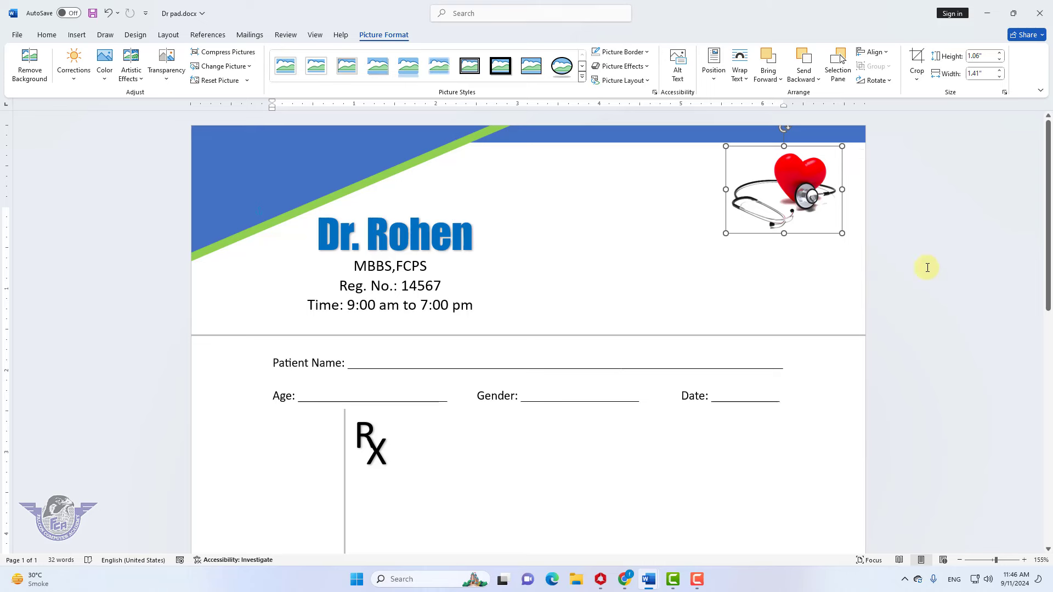
pyautogui.click(757, 311)
pyautogui.scroll(-10, 757, 311)
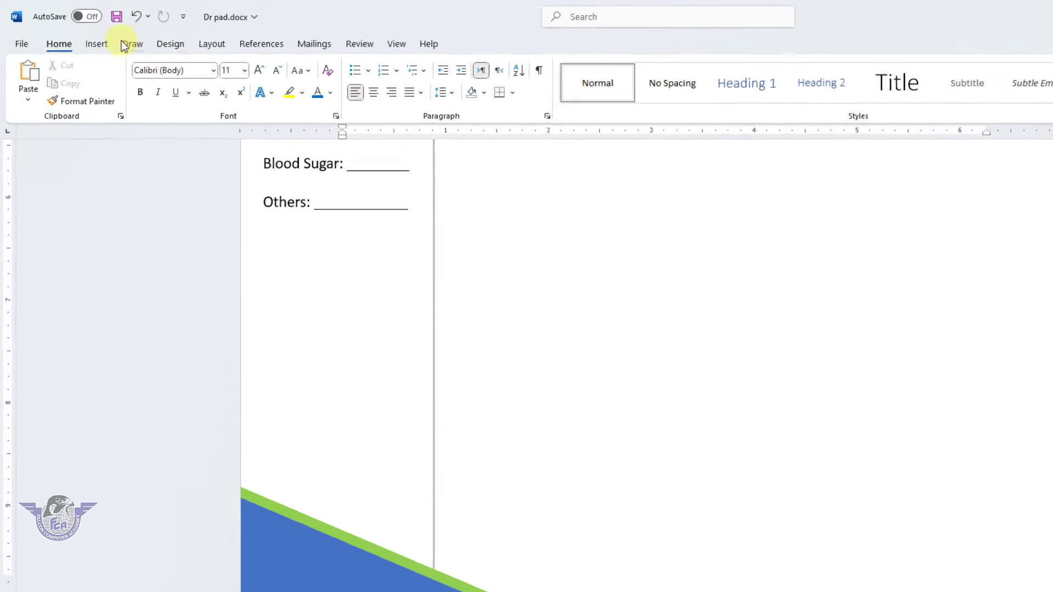
# Draw a wide text box across the blue footer band
pyautogui.click(76, 34)
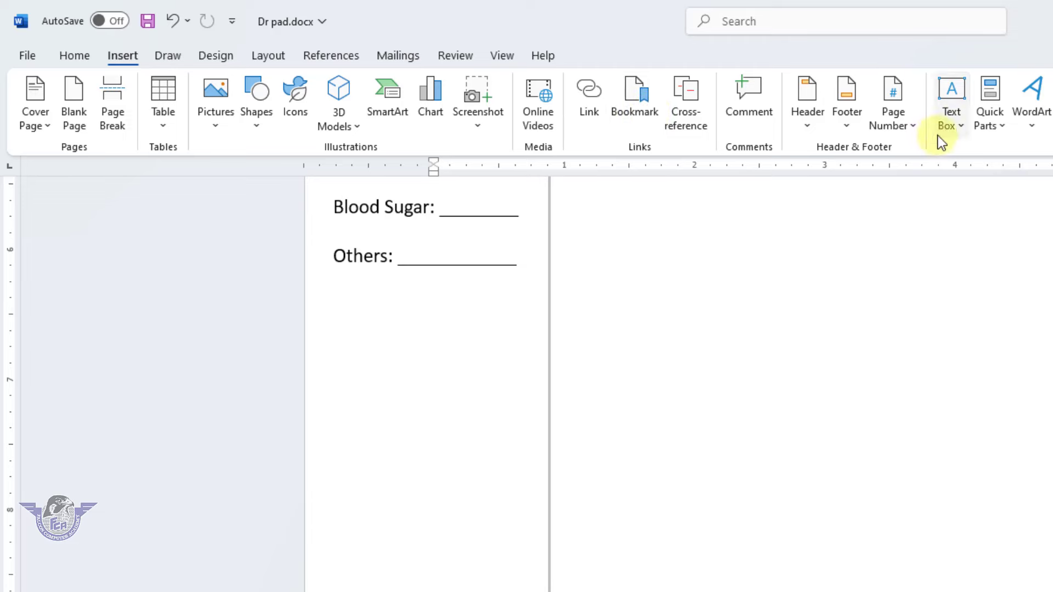
pyautogui.click(953, 129)
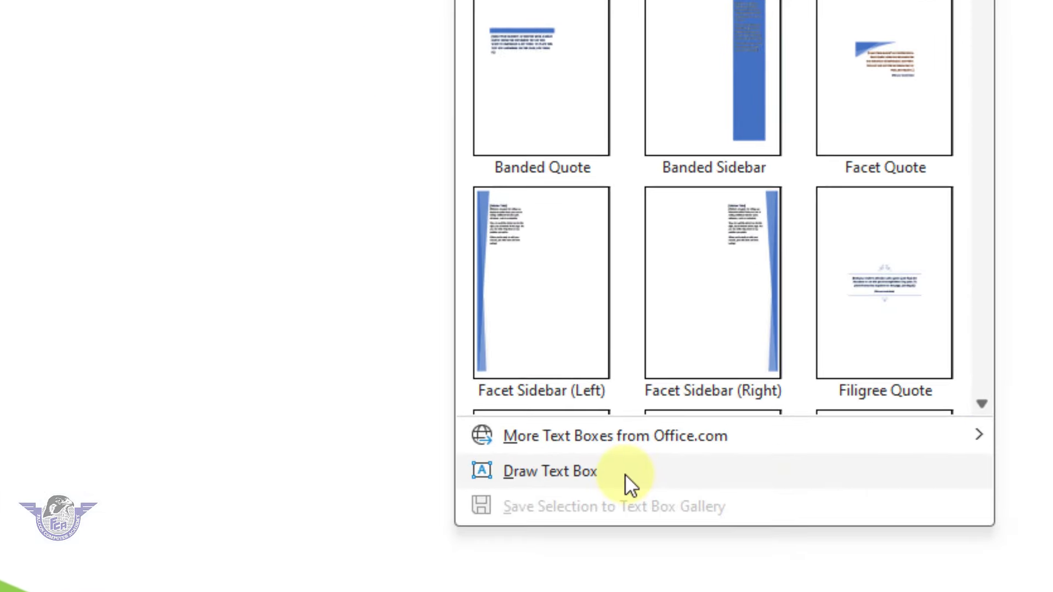
pyautogui.click(623, 474)
pyautogui.moveTo(407, 491); pyautogui.dragTo(682, 520)
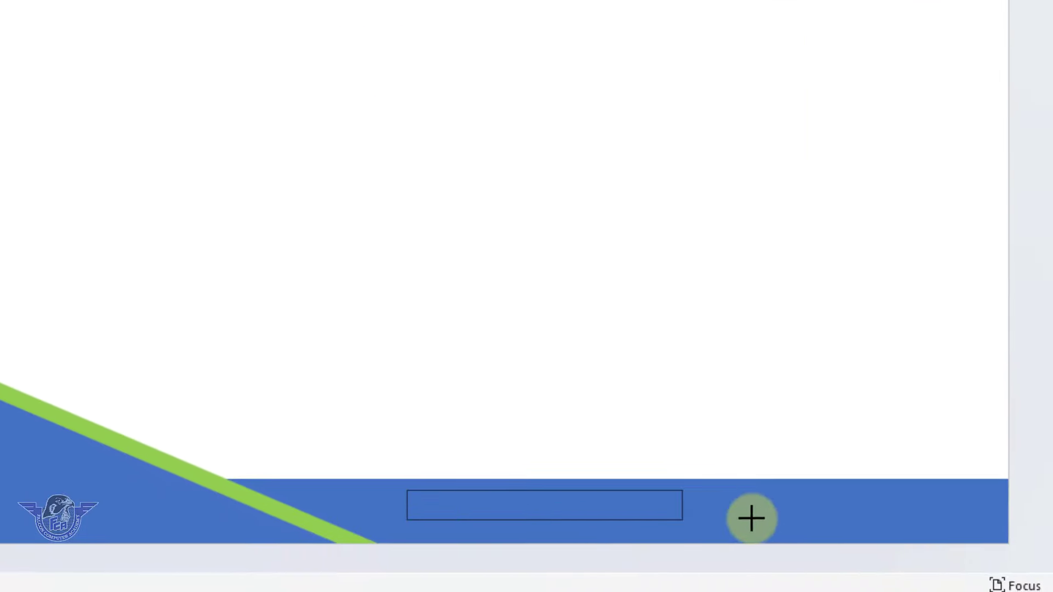
pyautogui.moveTo(751, 518); pyautogui.dragTo(975, 543)
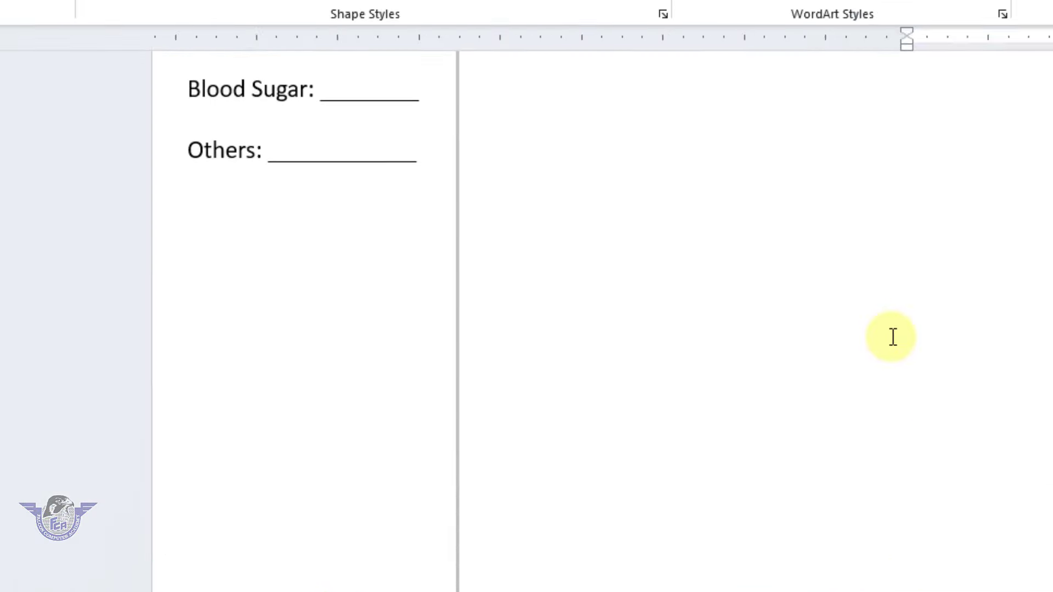
# Give the text box No Spacing style, no fill, no outline and white font colour
pyautogui.click(82, 65)
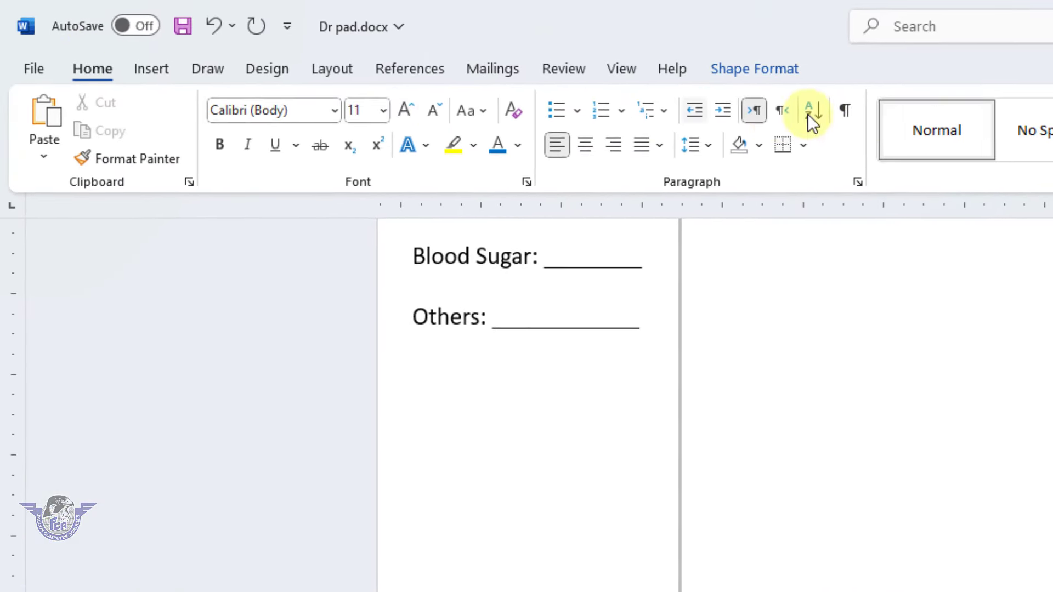
pyautogui.click(1040, 130)
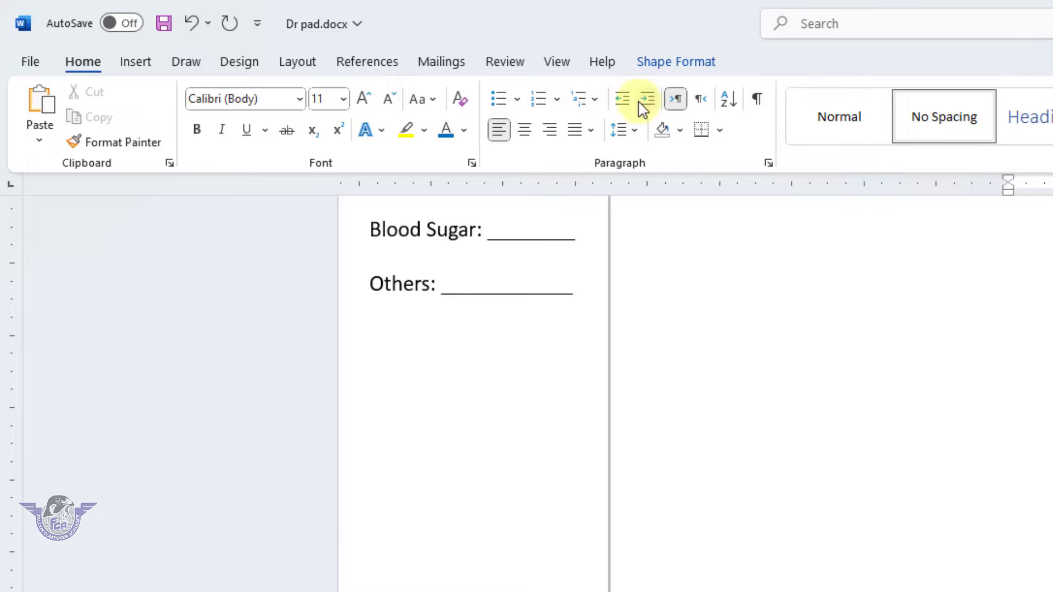
pyautogui.click(677, 67)
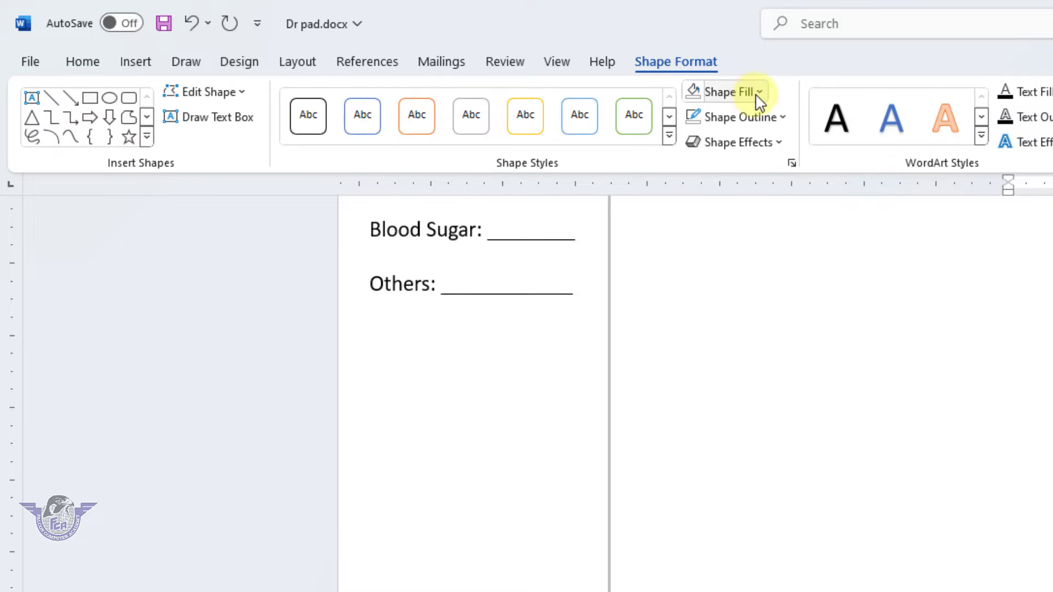
pyautogui.click(758, 94)
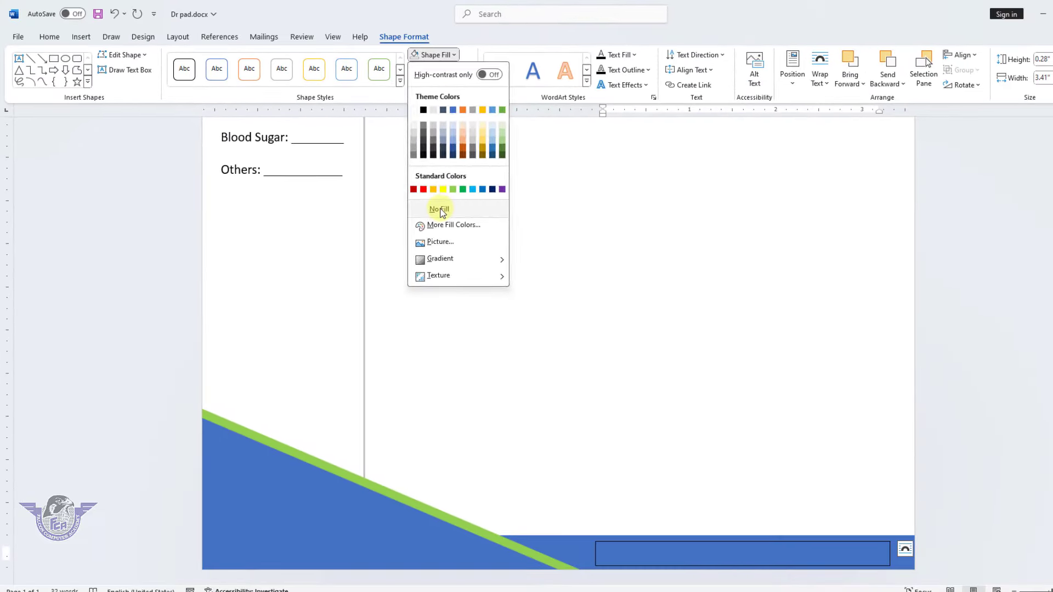
pyautogui.click(708, 343)
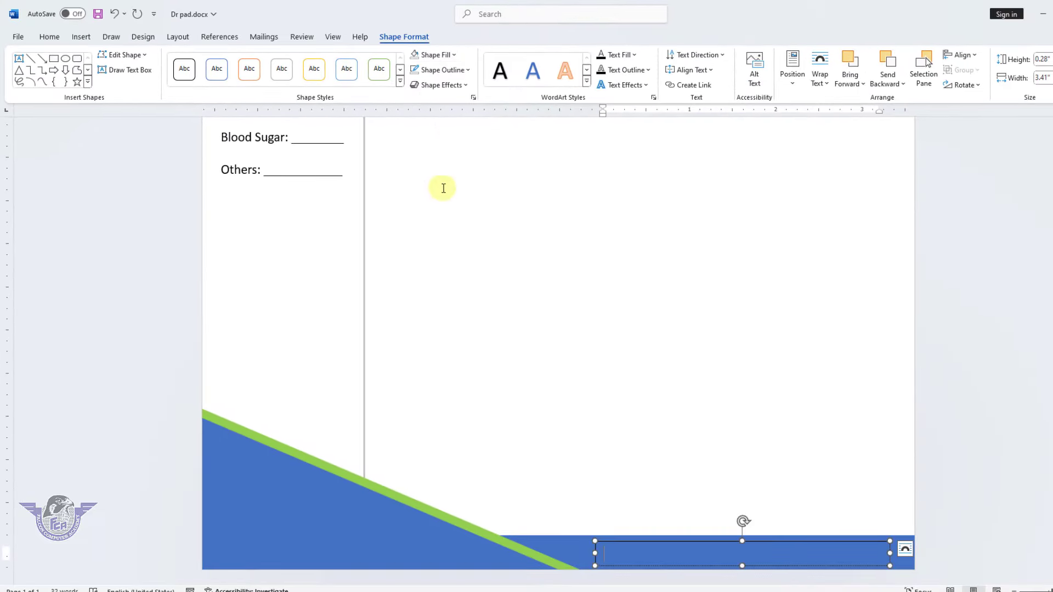
pyautogui.click(442, 69)
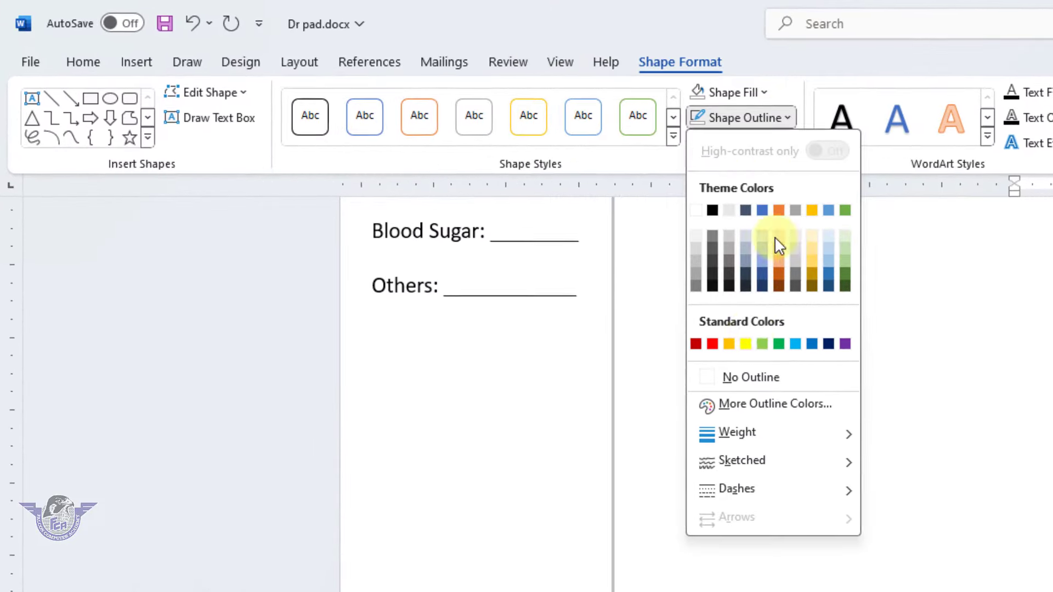
pyautogui.click(760, 381)
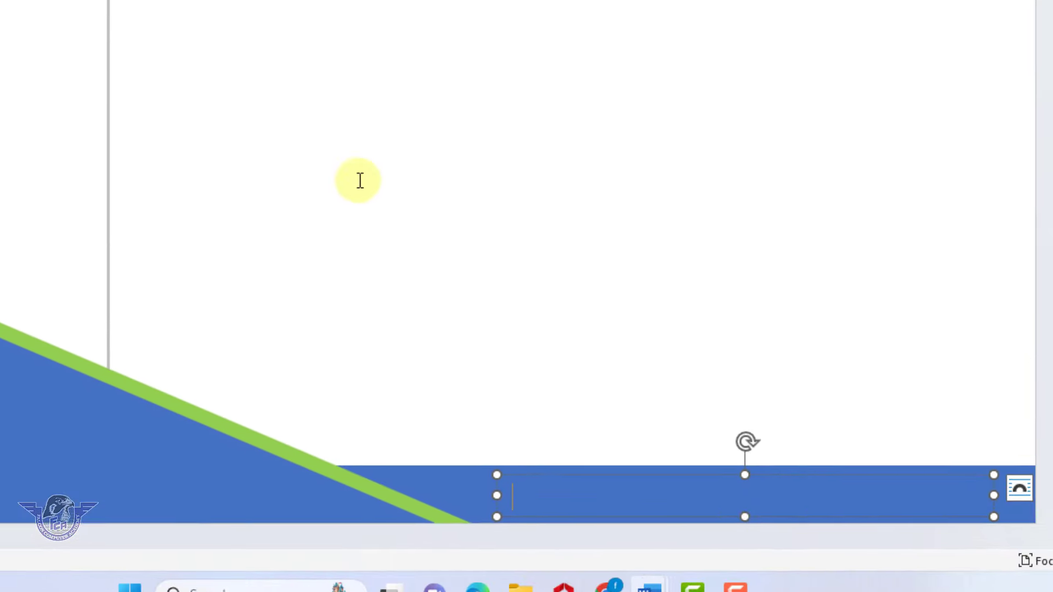
pyautogui.click(83, 62)
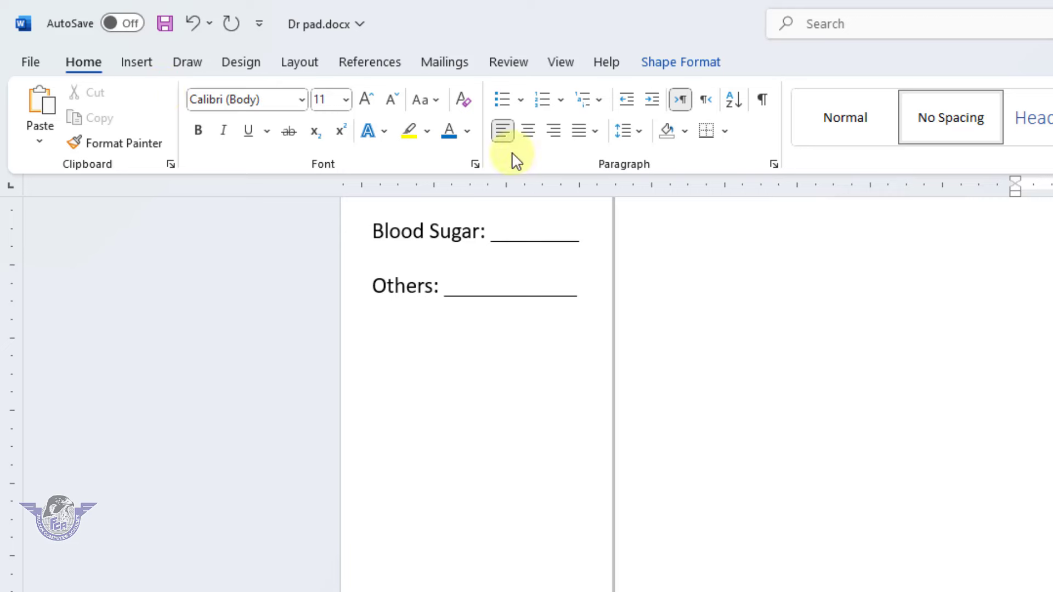
pyautogui.click(467, 131)
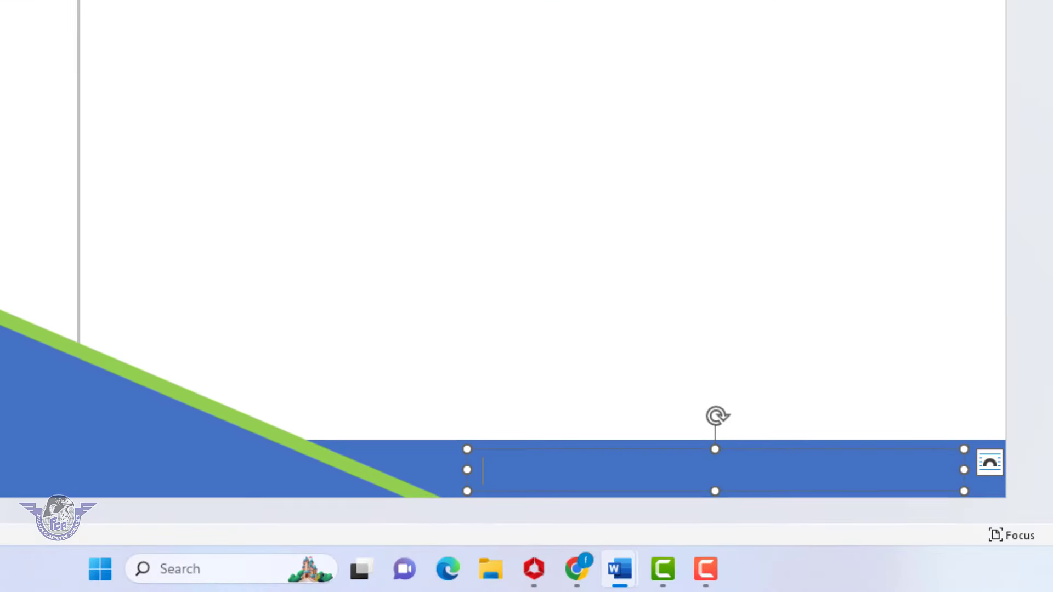
# Type 'City Center Near Moon Light Hotel RYK' in the footer box, narrow it and shift it right
pyautogui.write('City E')
pyautogui.press('BackSpace')
pyautogui.write('Cneter')
pyautogui.press('BackSpace')
pyautogui.press('BackSpace')
pyautogui.press('BackSpace')
pyautogui.press('BackSpace')
pyautogui.press('BackSpace')
pyautogui.write('enter ')
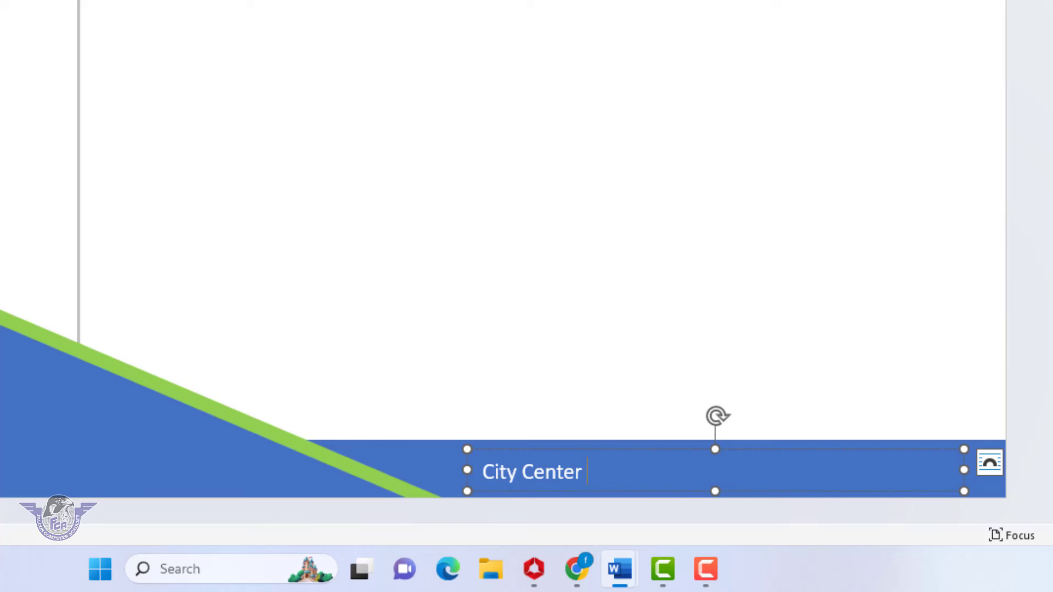
pyautogui.write('Near Moon Li')
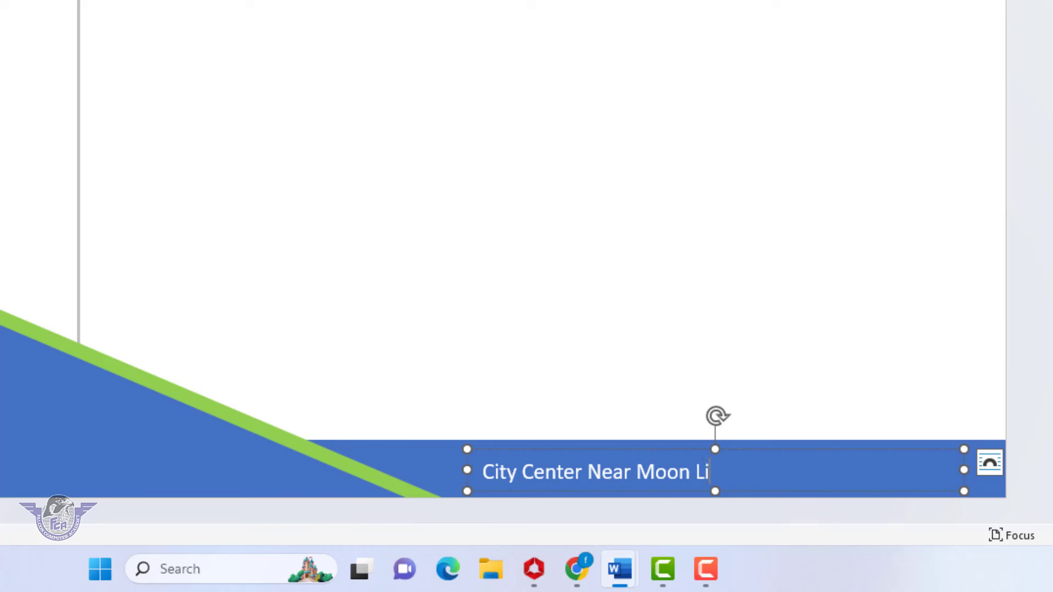
pyautogui.write('ght Hotel RYK')
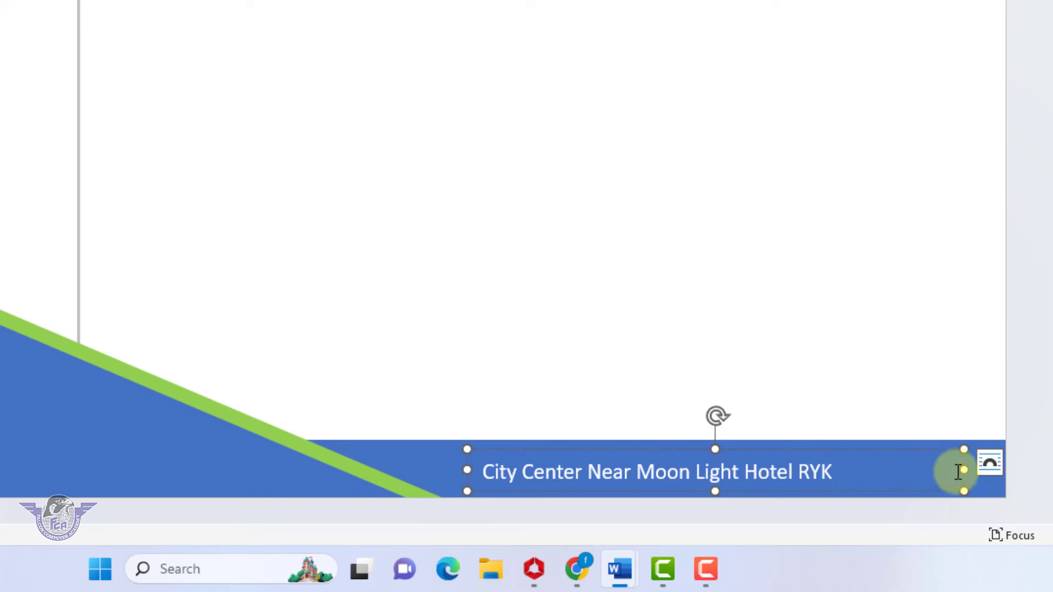
pyautogui.moveTo(963, 470); pyautogui.dragTo(858, 478)
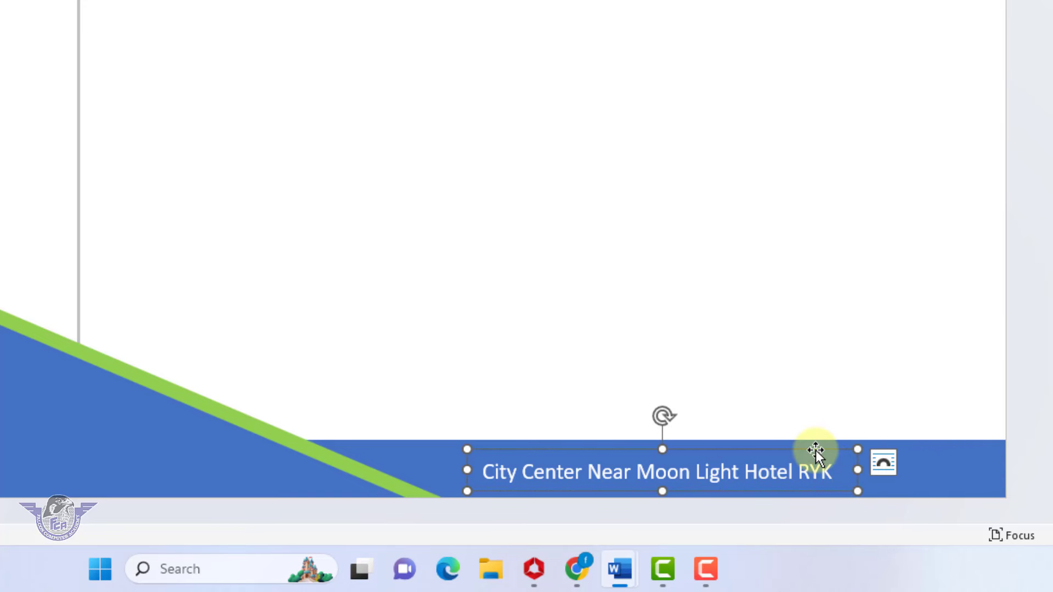
pyautogui.moveTo(815, 451); pyautogui.dragTo(866, 449)
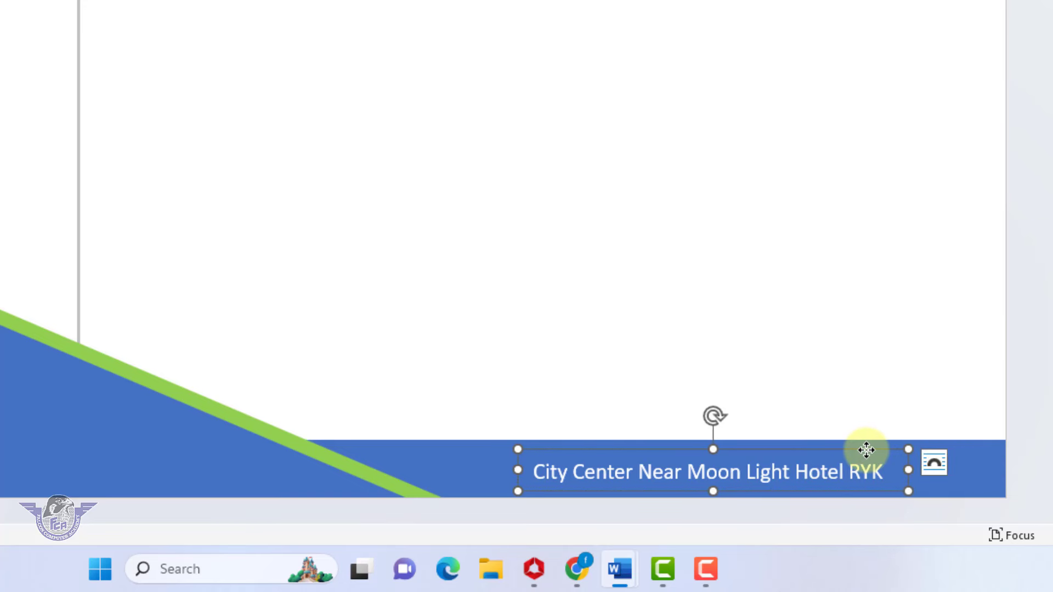
pyautogui.click(652, 451)
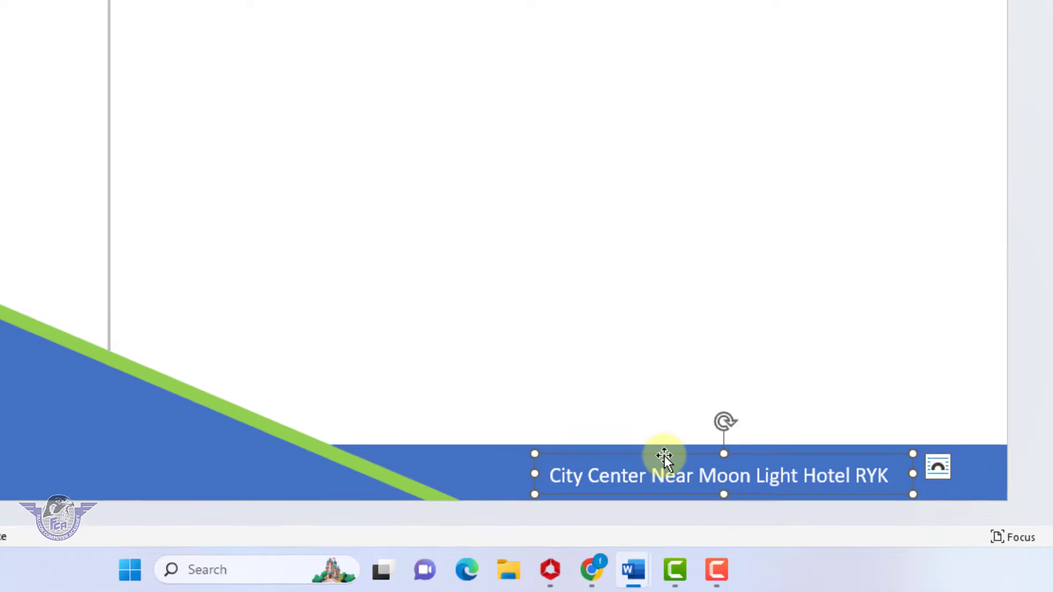
# Duplicate the address box to the bottom-left and replace its text with the contact phone number
pyautogui.press('ctrl')
pyautogui.moveTo(651, 452); pyautogui.dragTo(32, 436)
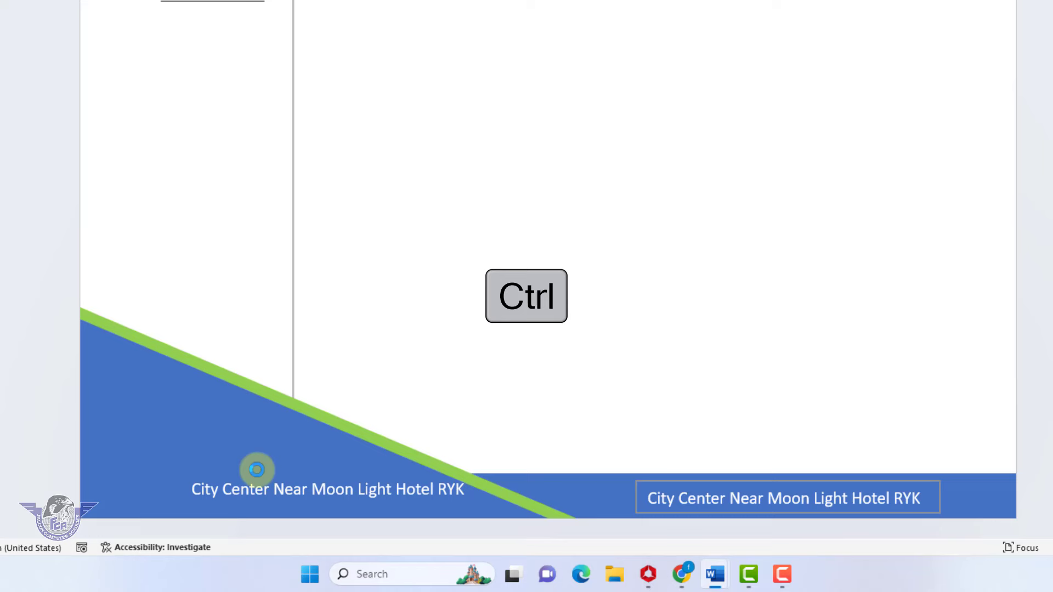
pyautogui.moveTo(257, 469); pyautogui.dragTo(222, 475)
pyautogui.tripleClick(226, 475)
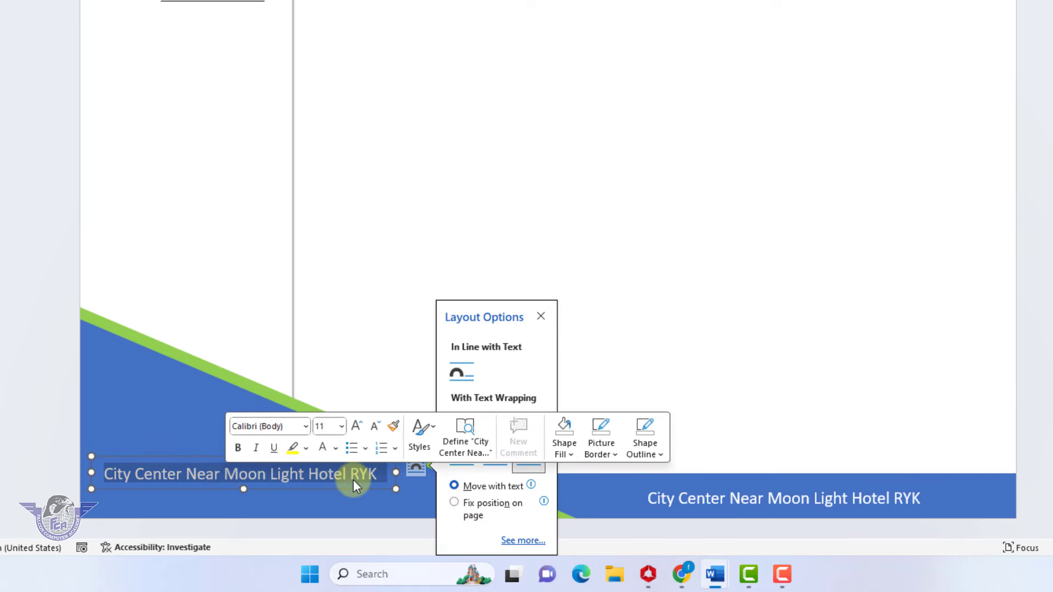
pyautogui.write('Contact')
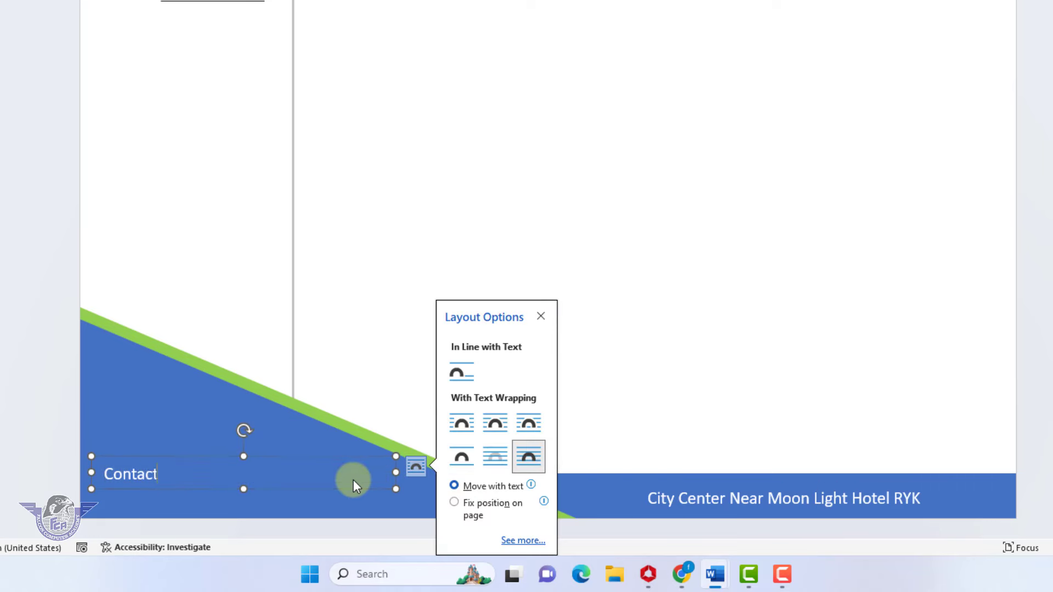
pyautogui.write(' Us: ')
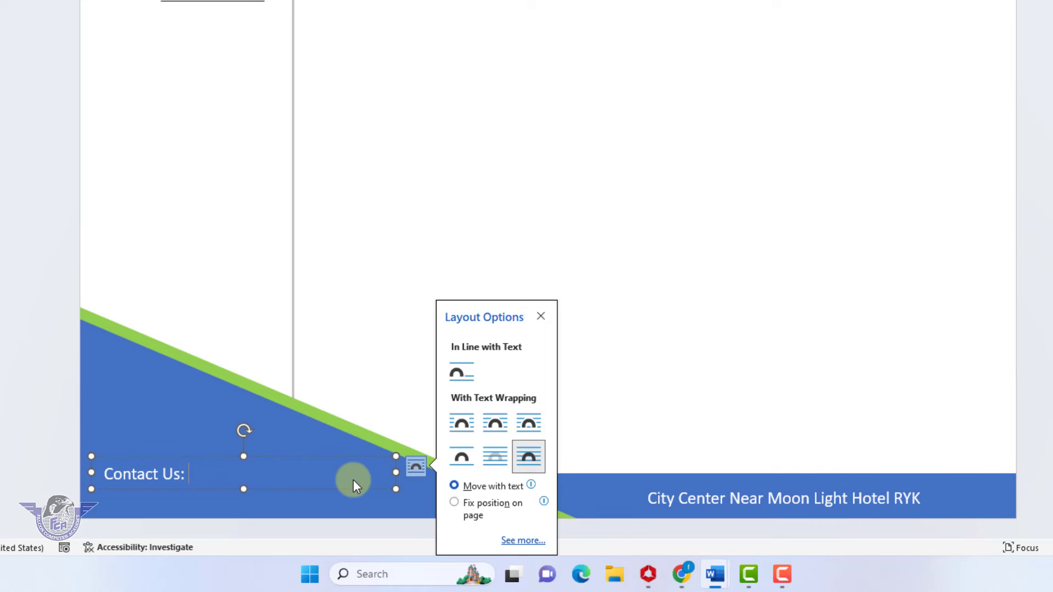
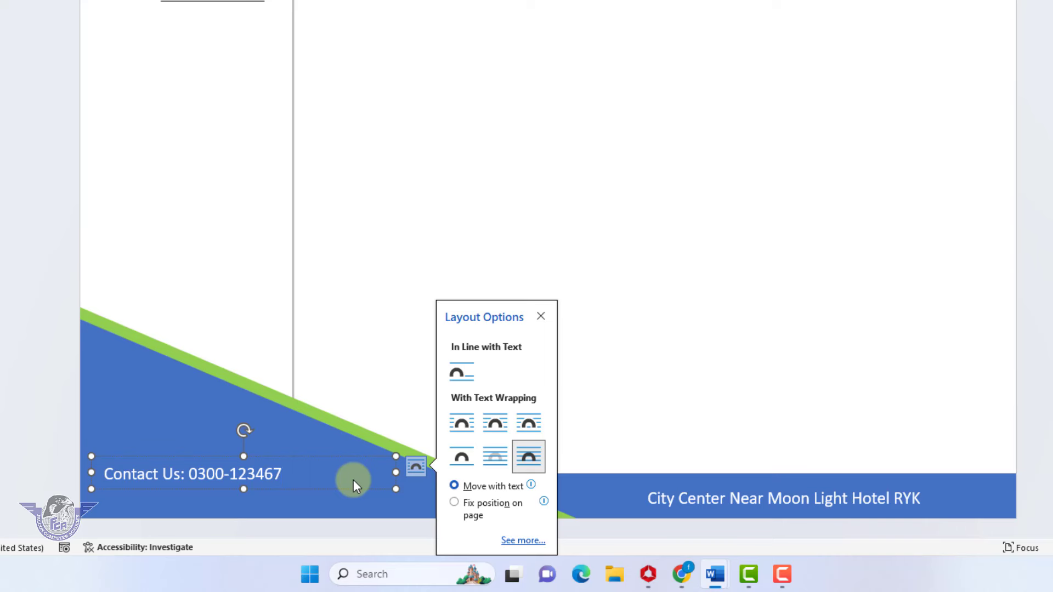
pyautogui.moveTo(245, 494); pyautogui.dragTo(245, 519)
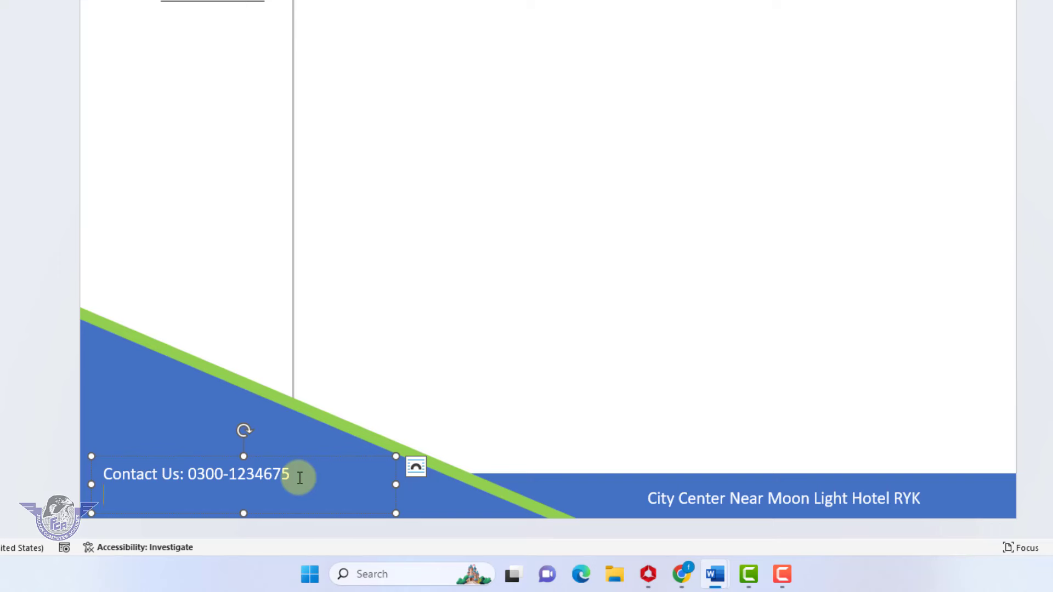
pyautogui.press('Return')
pyautogui.write('www.xyzryk.com')
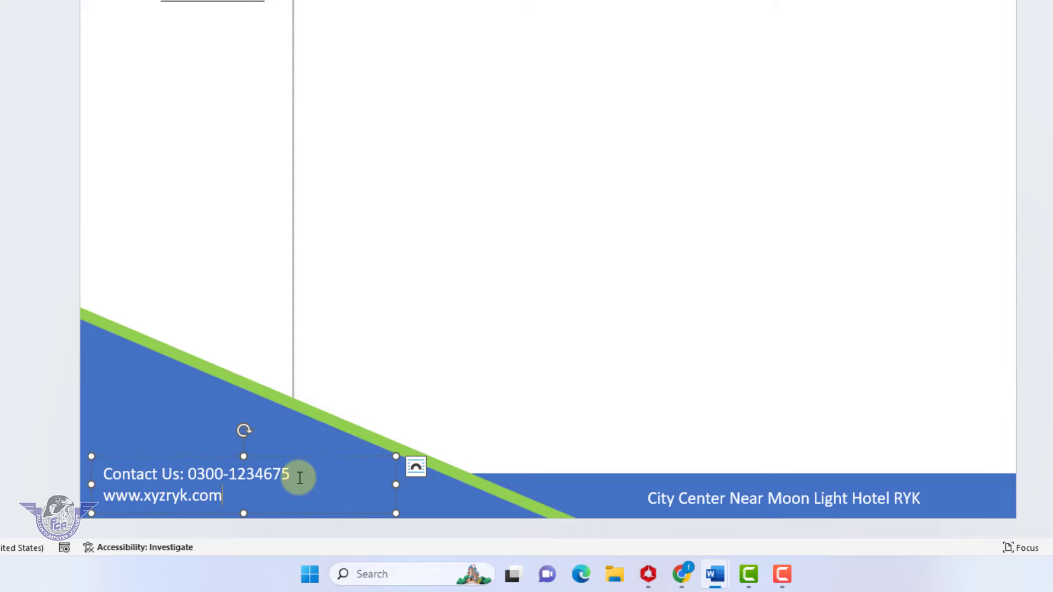
pyautogui.click(219, 29)
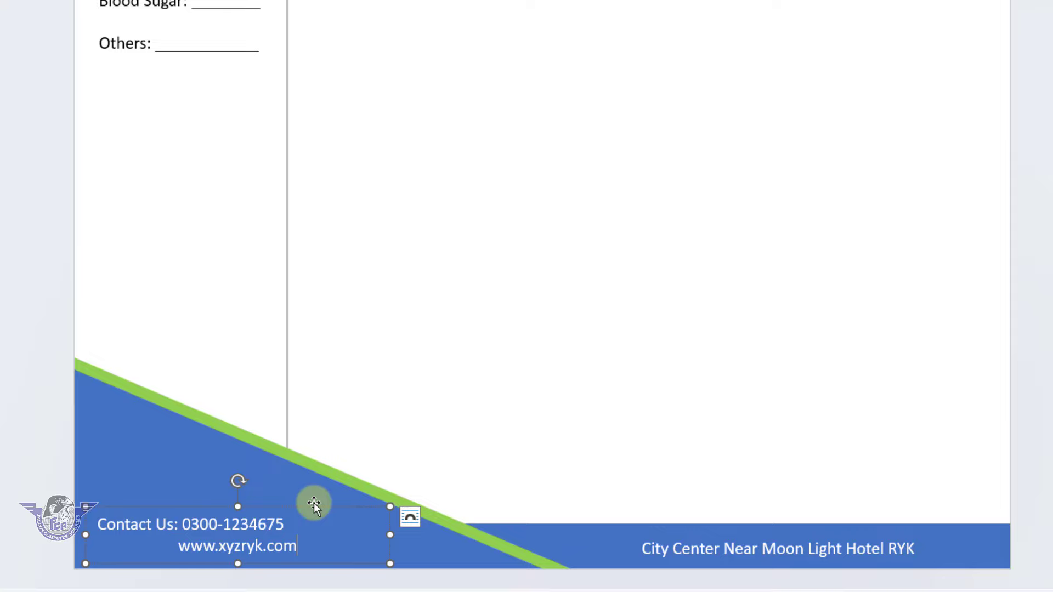
pyautogui.click(313, 504)
pyautogui.scroll(3, 448, 407)
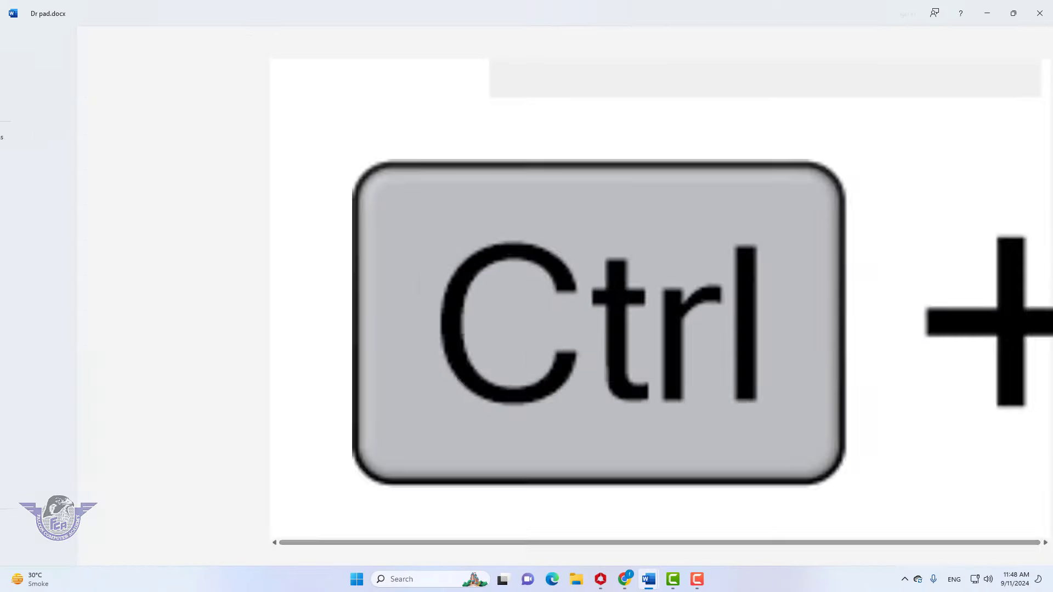
pyautogui.hotkey('ctrl', 'p')
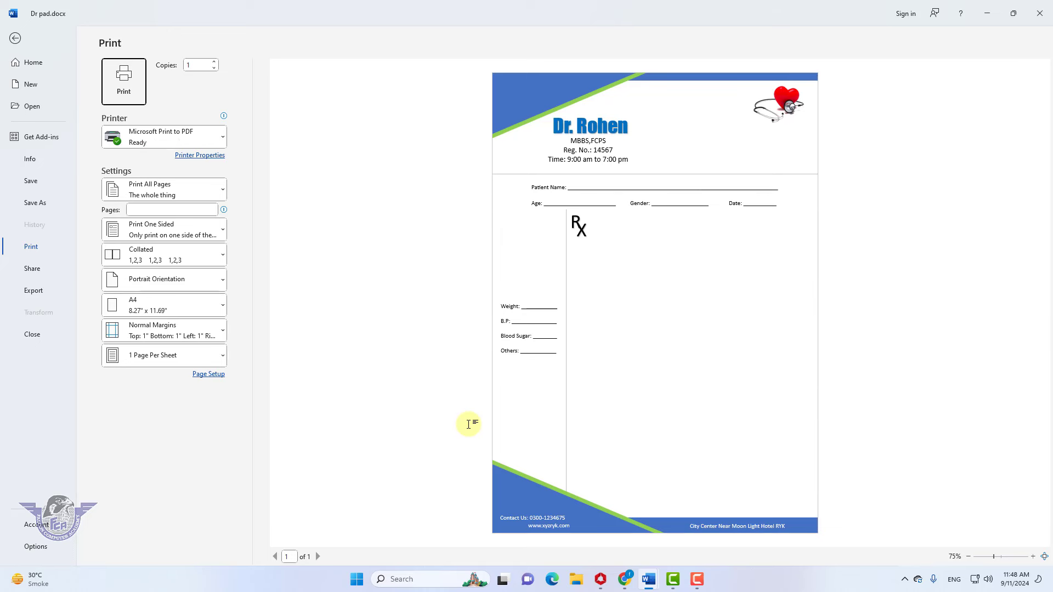